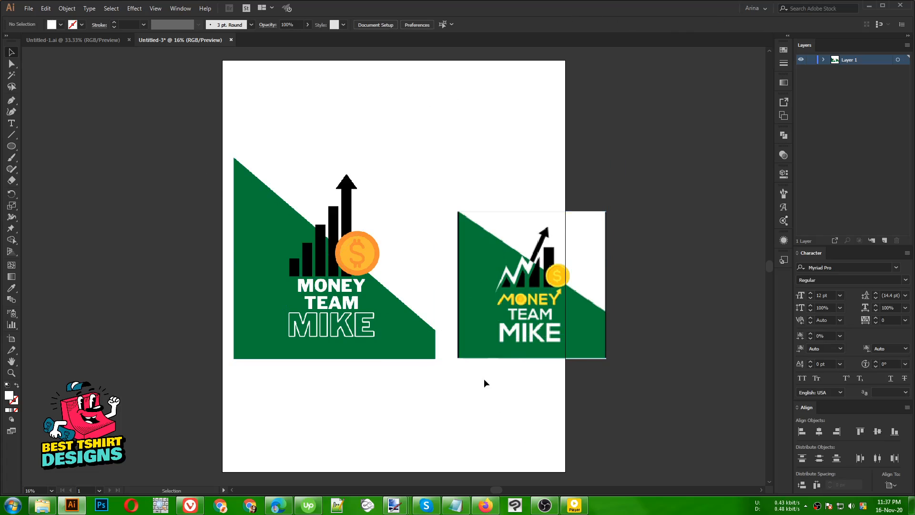
Scale down both reference images together to fit the artboard's width and shift them slightly upward
{"action": "left_click_drag", "start_coordinate": [511, 384], "coordinate": [372, 296]}
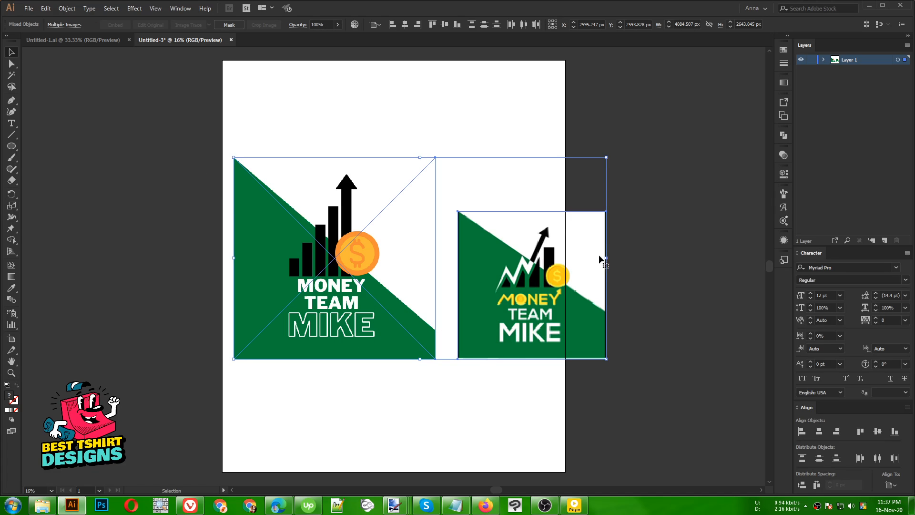
{"action": "left_click_drag", "start_coordinate": [606, 258], "coordinate": [553, 256]}
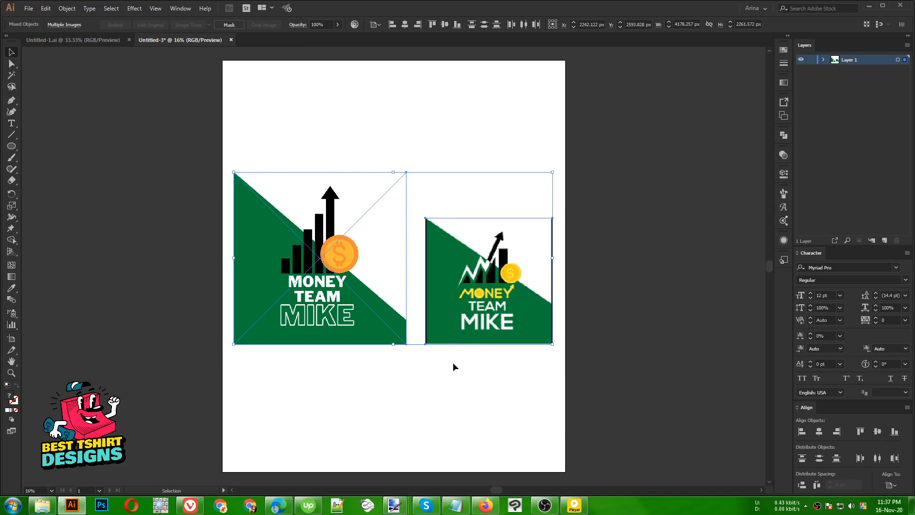
{"action": "left_click", "coordinate": [455, 366]}
{"action": "left_click_drag", "start_coordinate": [459, 387], "coordinate": [318, 278]}
{"action": "mouse_move", "coordinate": [427, 306]}
{"action": "left_mouse_down"}
{"action": "mouse_move", "coordinate": [214, 277]}
{"action": "mouse_move", "coordinate": [432, 300]}
{"action": "mouse_move", "coordinate": [424, 293]}
{"action": "left_mouse_up"}
{"action": "left_click", "coordinate": [413, 385]}
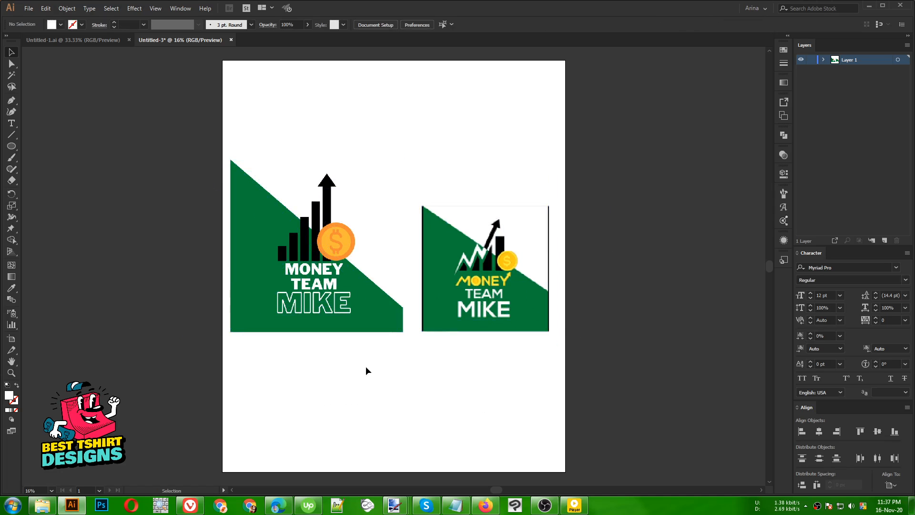
{"action": "left_click_drag", "start_coordinate": [502, 380], "coordinate": [283, 332]}
{"action": "left_click_drag", "start_coordinate": [291, 118], "coordinate": [497, 363]}
{"action": "left_click", "coordinate": [473, 363]}
{"action": "left_click_drag", "start_coordinate": [289, 109], "coordinate": [561, 351]}
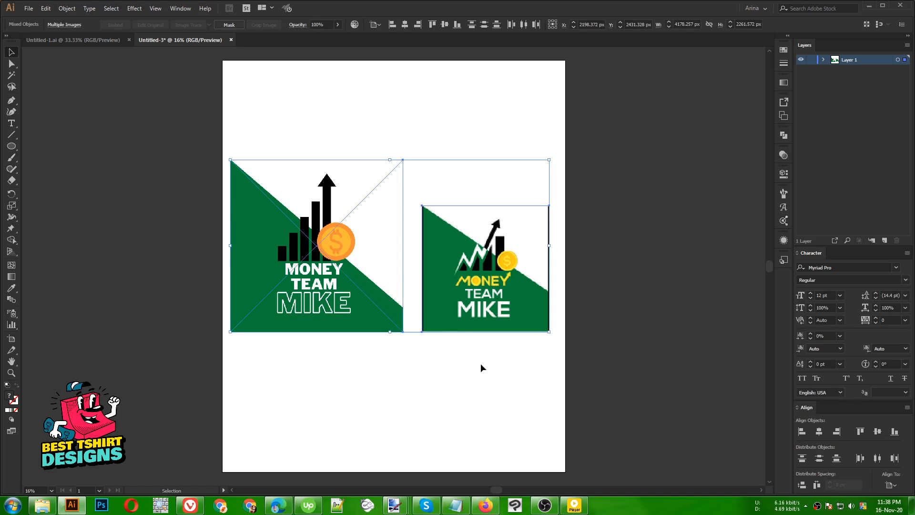
{"action": "left_click", "coordinate": [363, 117]}
{"action": "left_click_drag", "start_coordinate": [266, 111], "coordinate": [523, 346]}
{"action": "left_click", "coordinate": [483, 402]}
{"action": "left_click", "coordinate": [322, 294]}
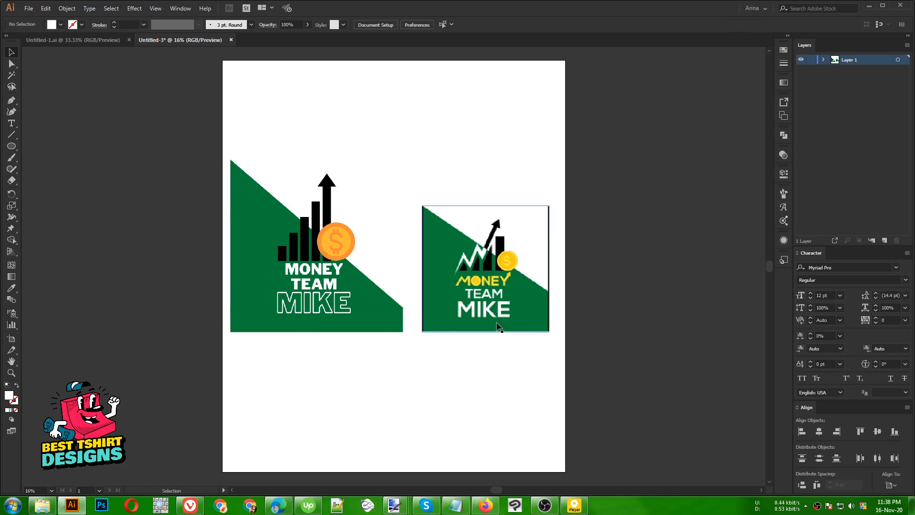
{"action": "left_click_drag", "start_coordinate": [505, 367], "coordinate": [285, 164]}
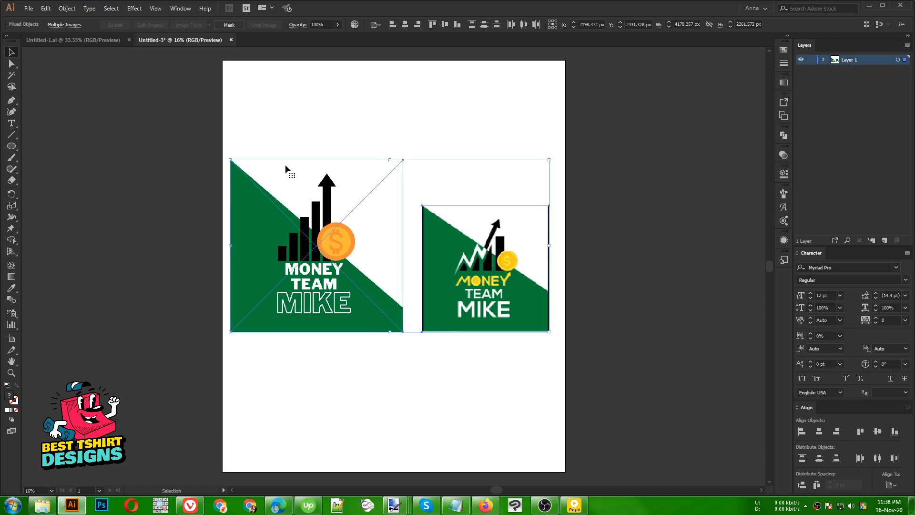
{"action": "left_click_drag", "start_coordinate": [266, 122], "coordinate": [502, 411]}
{"action": "left_click", "coordinate": [494, 398]}
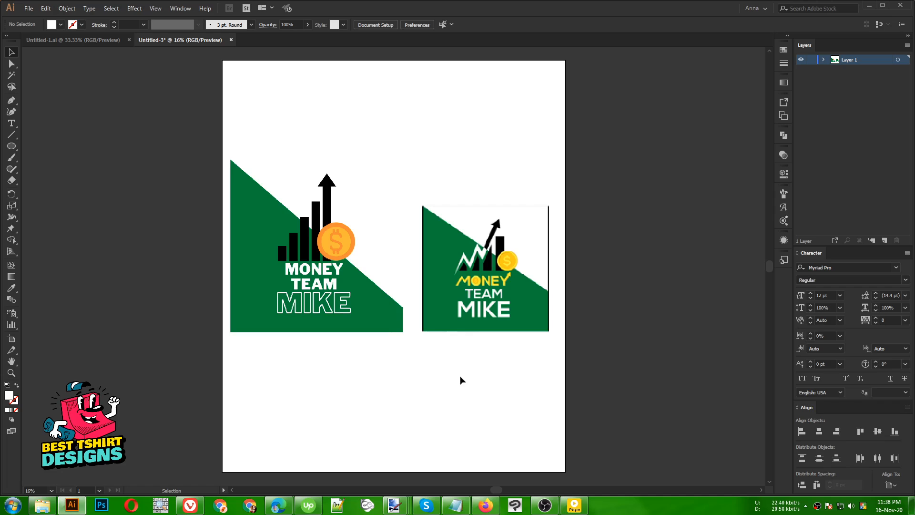
{"action": "left_click_drag", "start_coordinate": [534, 404], "coordinate": [323, 179]}
{"action": "left_click_drag", "start_coordinate": [270, 119], "coordinate": [524, 422]}
{"action": "left_click", "coordinate": [477, 377]}
{"action": "left_click_drag", "start_coordinate": [519, 369], "coordinate": [274, 135]}
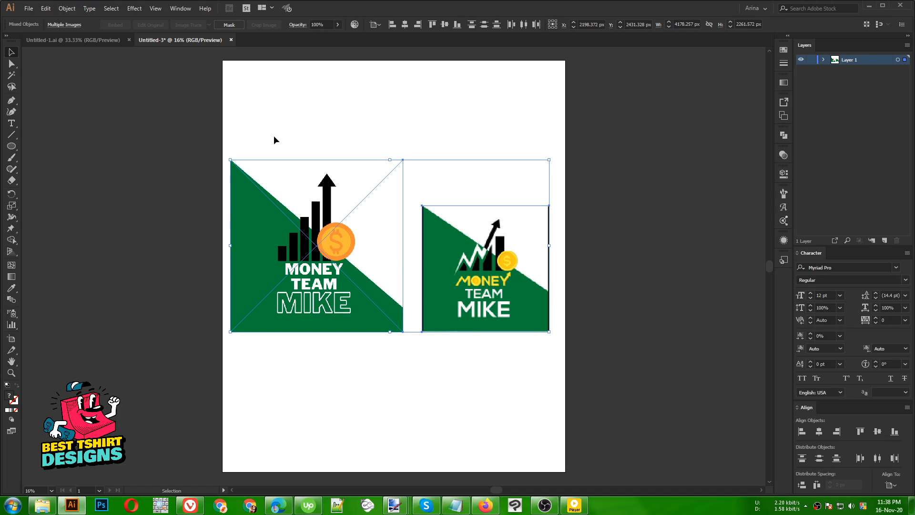
{"action": "left_click_drag", "start_coordinate": [274, 136], "coordinate": [495, 413]}
{"action": "left_click", "coordinate": [431, 394]}
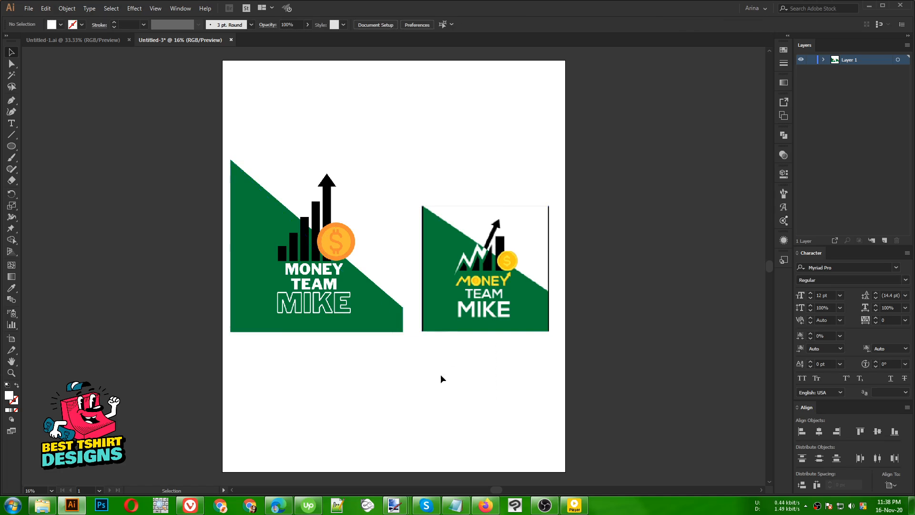
{"action": "left_click_drag", "start_coordinate": [506, 380], "coordinate": [279, 150]}
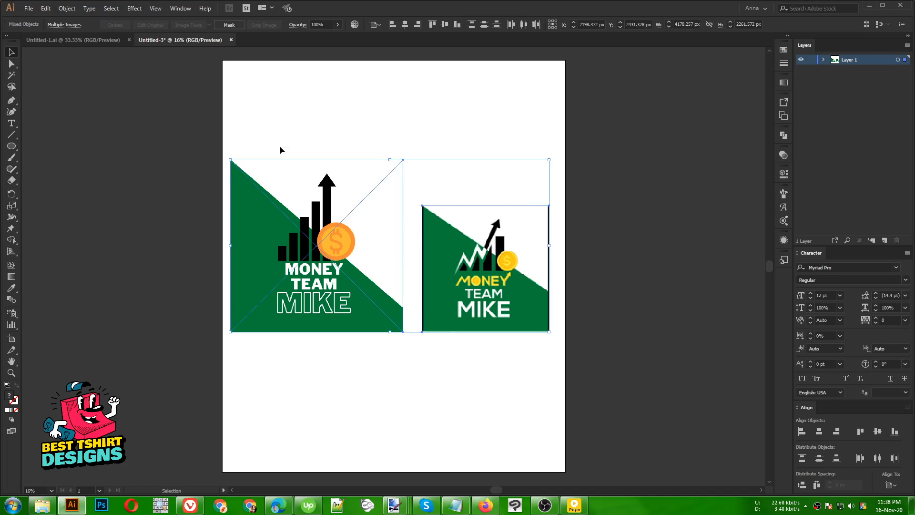
{"action": "left_click", "coordinate": [330, 94]}
{"action": "left_click_drag", "start_coordinate": [285, 116], "coordinate": [509, 396]}
{"action": "left_click", "coordinate": [494, 393]}
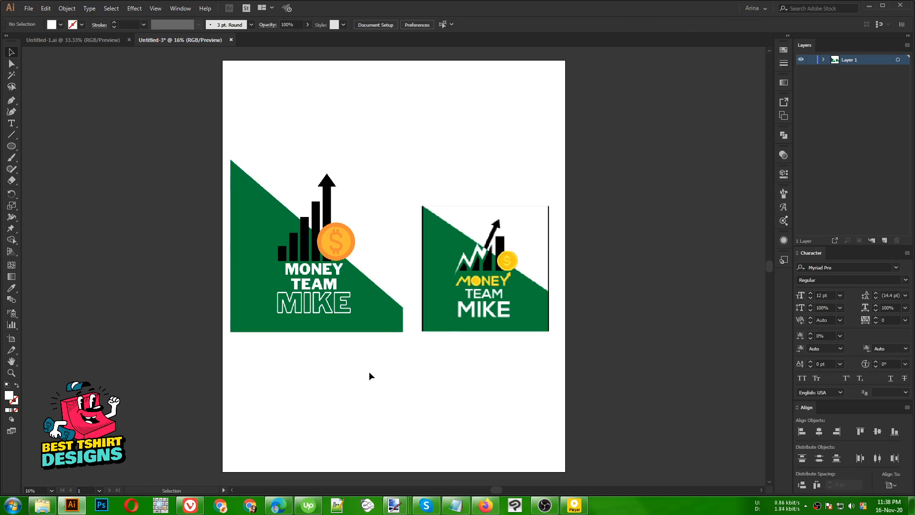
{"action": "scroll", "coordinate": [369, 371], "scroll_direction": "up", "scroll_amount": 1}
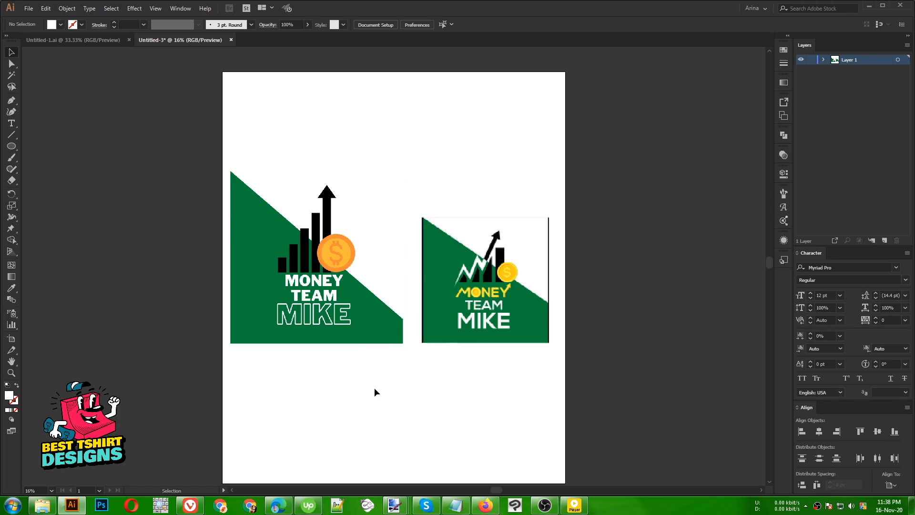
{"action": "left_click_drag", "start_coordinate": [262, 143], "coordinate": [393, 363]}
{"action": "left_click", "coordinate": [387, 376]}
{"action": "left_click_drag", "start_coordinate": [251, 141], "coordinate": [392, 384]}
{"action": "left_click", "coordinate": [373, 388]}
{"action": "left_click_drag", "start_coordinate": [273, 134], "coordinate": [369, 370]}
{"action": "left_click", "coordinate": [368, 370]}
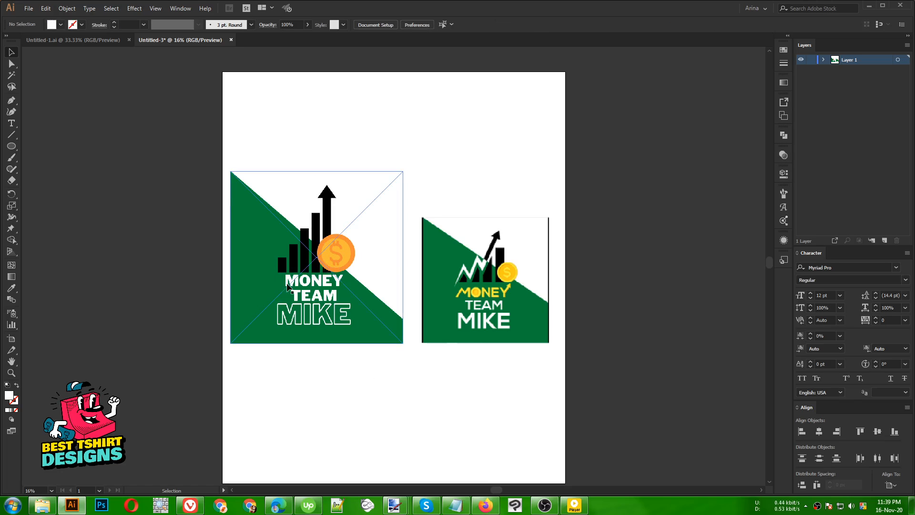
Move the two reference images off the artboard, one on each side, leaving the page clear
{"action": "left_click_drag", "start_coordinate": [478, 305], "coordinate": [628, 303]}
{"action": "left_click_drag", "start_coordinate": [347, 300], "coordinate": [150, 281]}
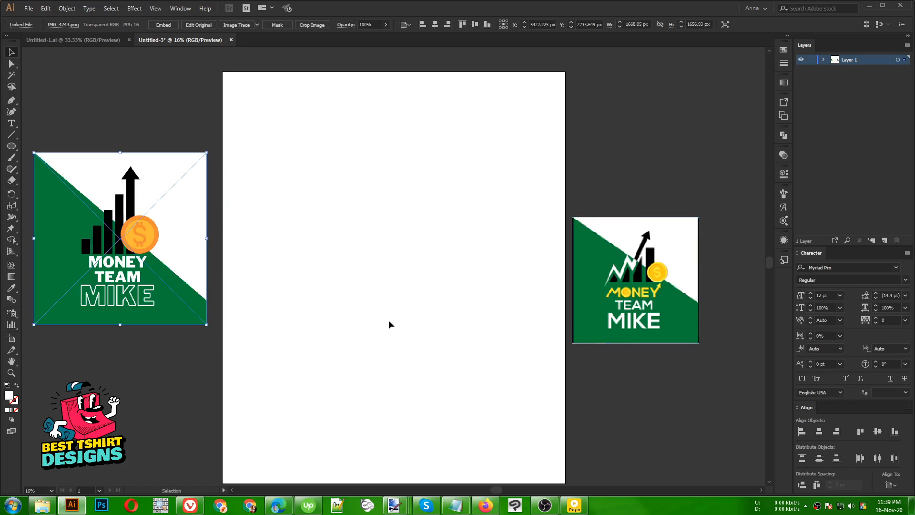
{"action": "left_click", "coordinate": [336, 291]}
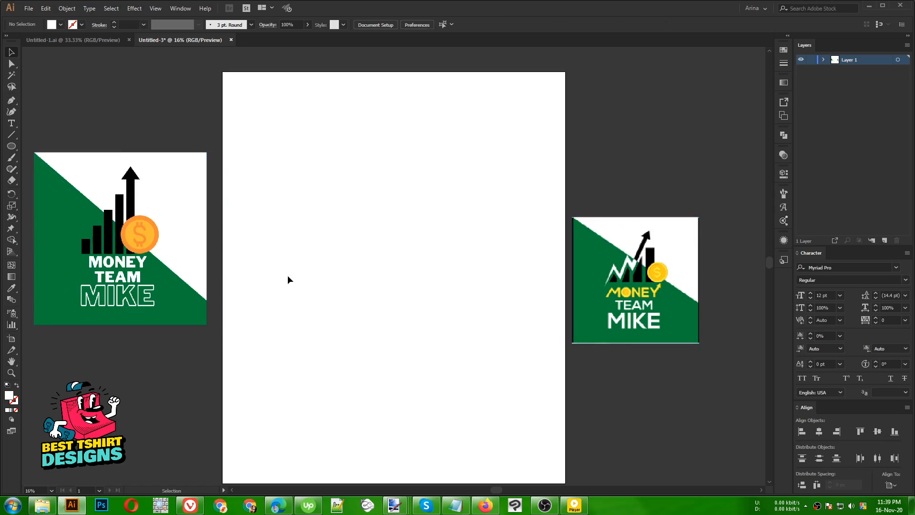
Add the text "Money", "Team" and "Mike" on three lines, enlarge it to about 348 pt and place it mid-artboard
{"action": "left_click", "coordinate": [11, 123]}
{"action": "left_click", "coordinate": [364, 284]}
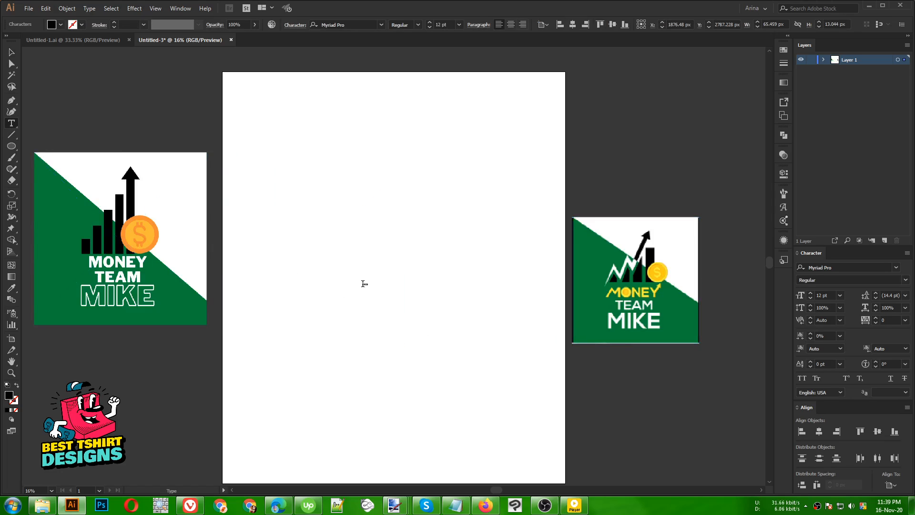
{"action": "type", "text": "MONEY"}
{"action": "key", "text": "Return"}
{"action": "key", "text": "Return"}
{"action": "left_click", "coordinate": [15, 52]}
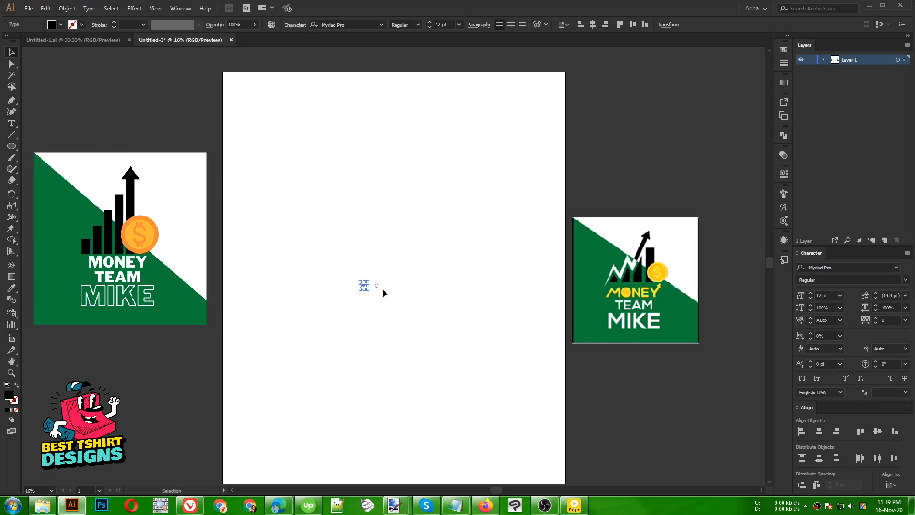
{"action": "left_click_drag", "start_coordinate": [370, 285], "coordinate": [524, 315]}
{"action": "left_click_drag", "start_coordinate": [460, 282], "coordinate": [339, 283]}
Run the script that splits the three-line text into a separate text object for each line
{"action": "left_click", "coordinate": [27, 8]}
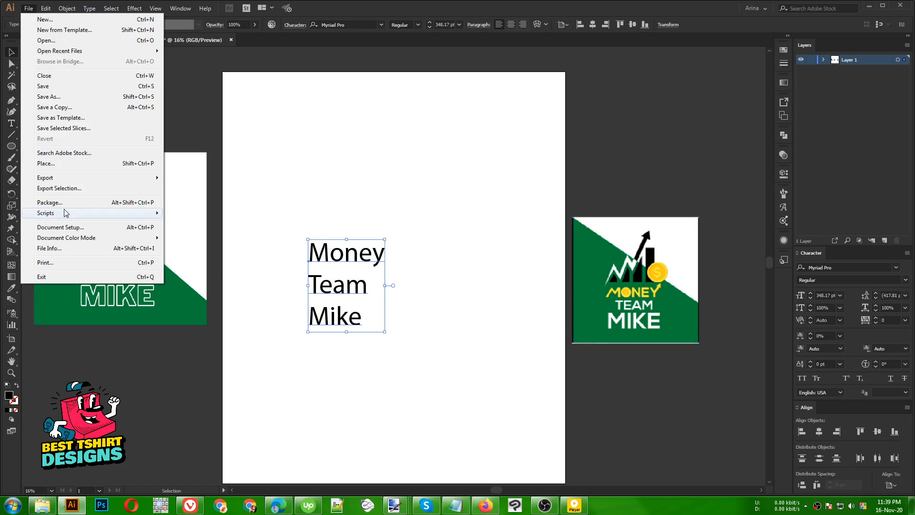
{"action": "mouse_move", "coordinate": [69, 213]}
{"action": "left_click", "coordinate": [197, 218]}
{"action": "left_click", "coordinate": [321, 211]}
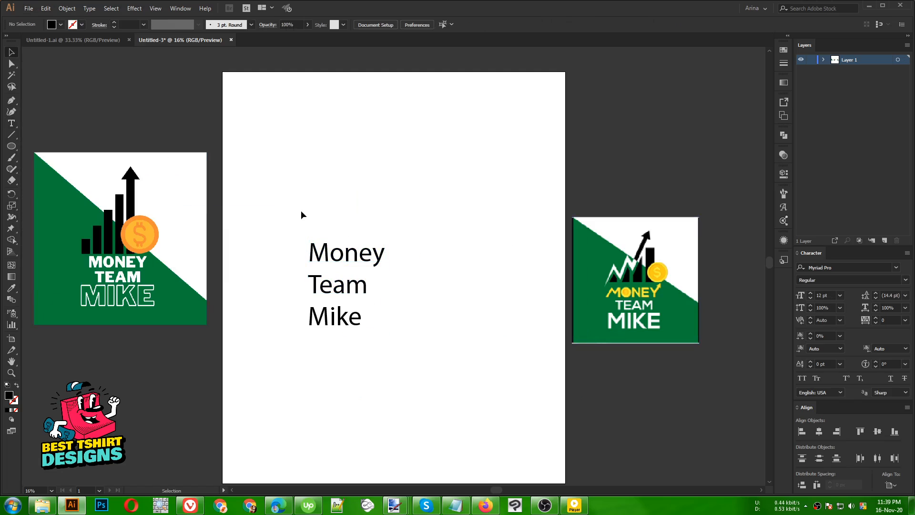
Set the font of all three words to Now Alt Black
{"action": "left_click_drag", "start_coordinate": [296, 210], "coordinate": [400, 357]}
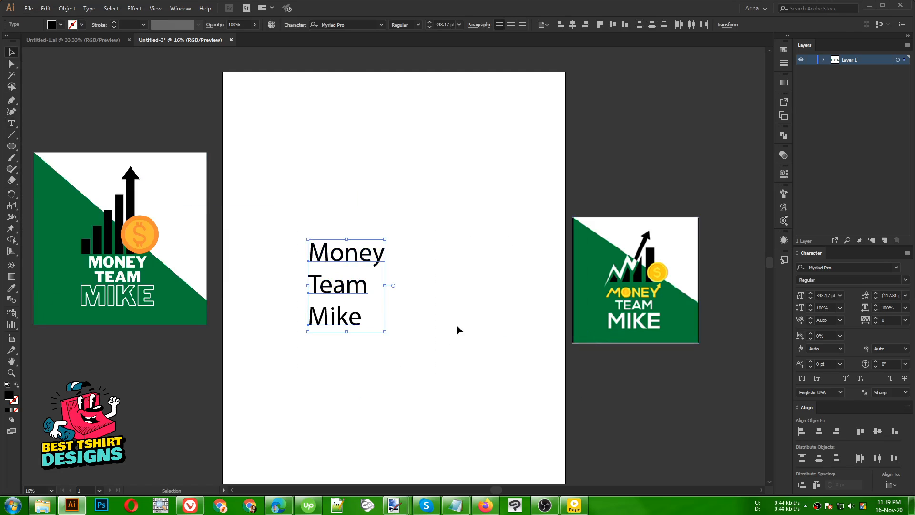
{"action": "left_click", "coordinate": [353, 24]}
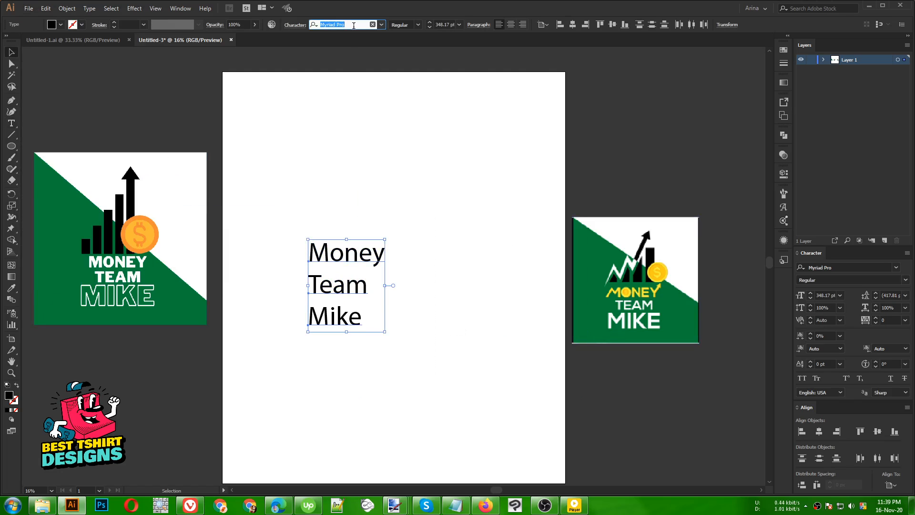
{"action": "type", "text": "now"}
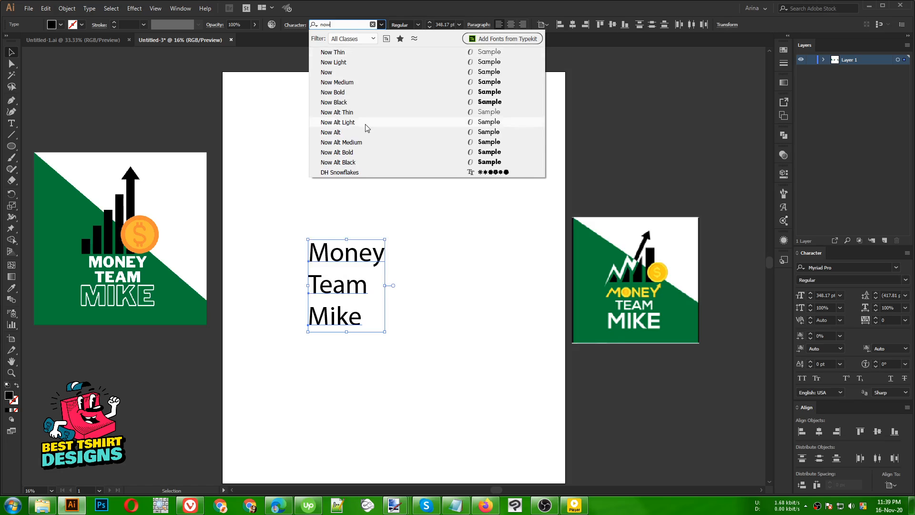
{"action": "left_click", "coordinate": [344, 163]}
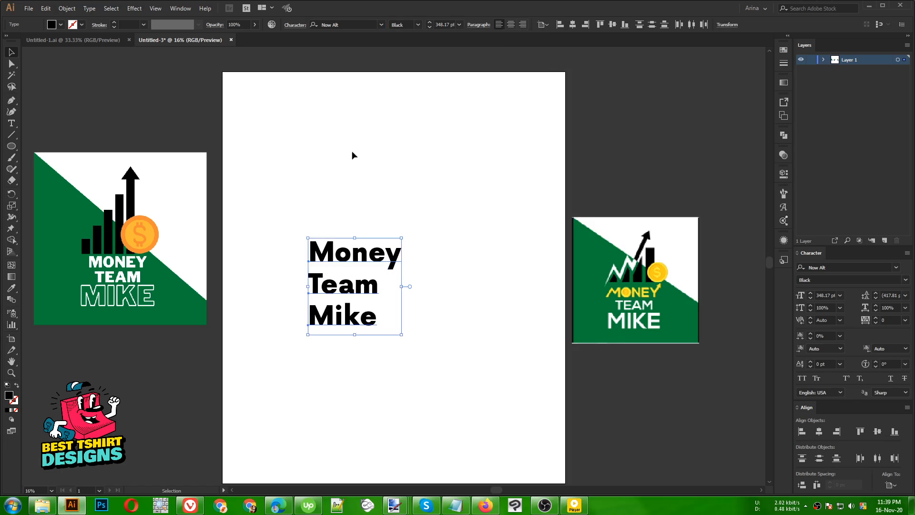
{"action": "left_click", "coordinate": [351, 136]}
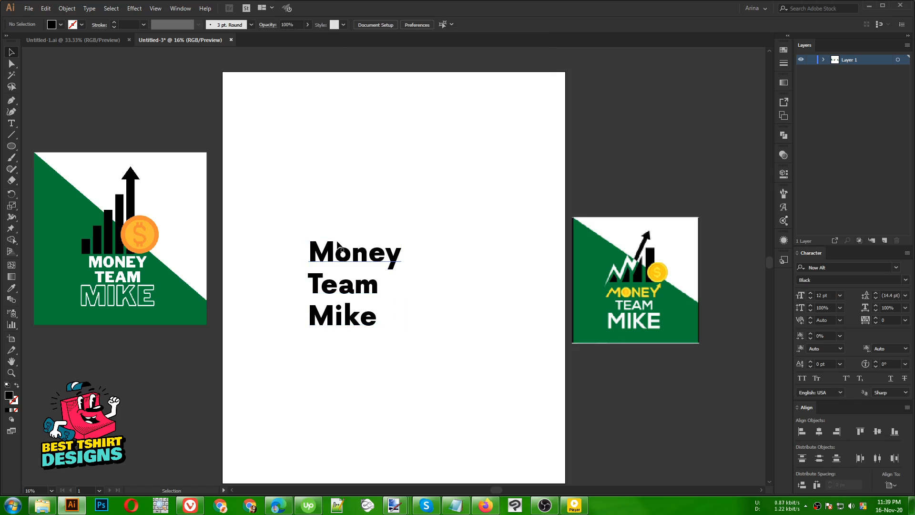
Duplicate the word Money above the others and replace the copy's text with the font name "Now Alt"
{"action": "left_click_drag", "start_coordinate": [345, 257], "coordinate": [358, 176]}
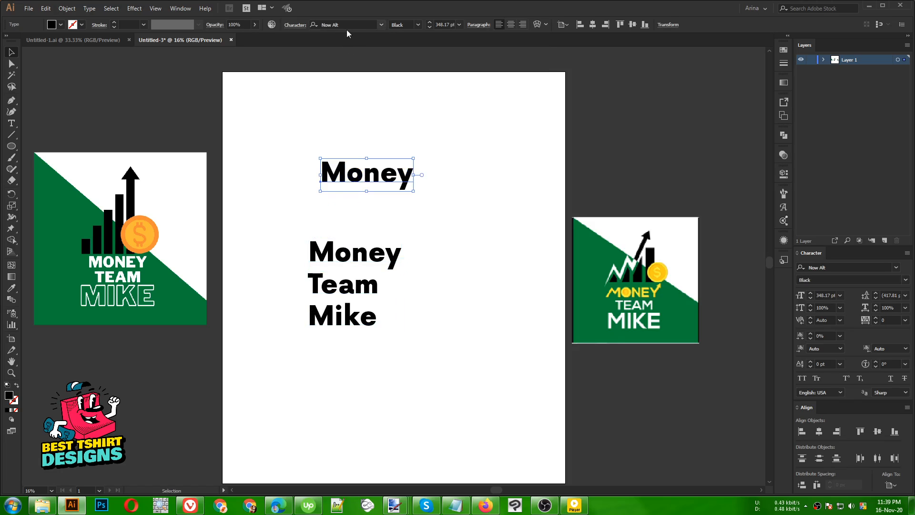
{"action": "left_click", "coordinate": [346, 26]}
{"action": "key", "text": "ctrl+c"}
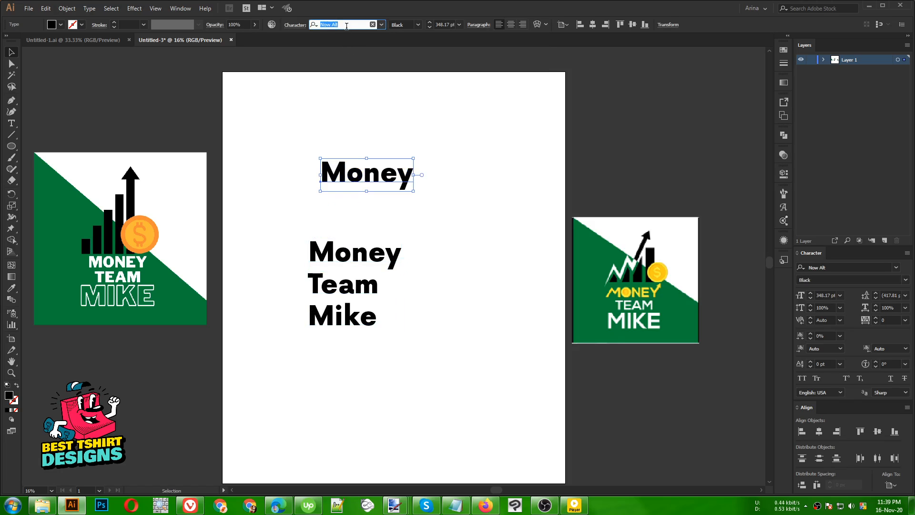
{"action": "double_click", "coordinate": [362, 181]}
{"action": "key", "text": "ctrl+v"}
{"action": "left_click", "coordinate": [10, 53]}
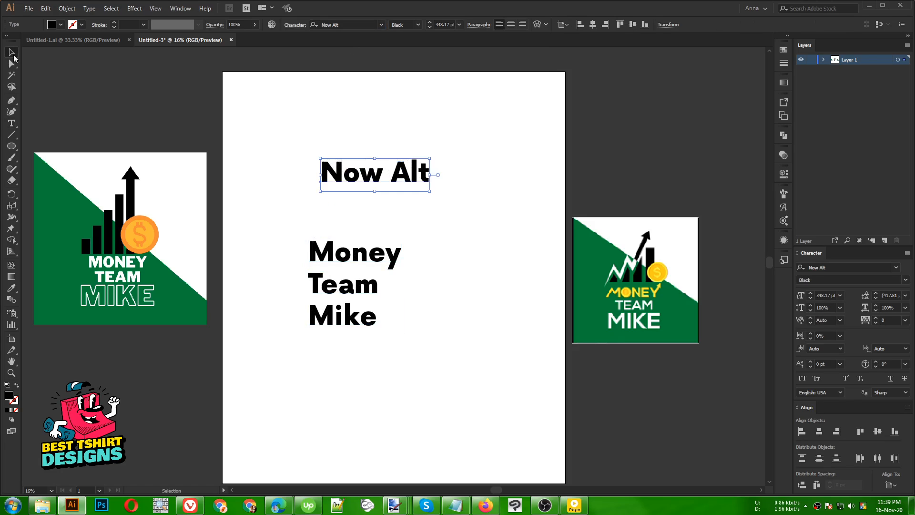
{"action": "left_click", "coordinate": [282, 225]}
Set the words Money, Team and Mike in All Caps
{"action": "left_click_drag", "start_coordinate": [249, 221], "coordinate": [489, 384]}
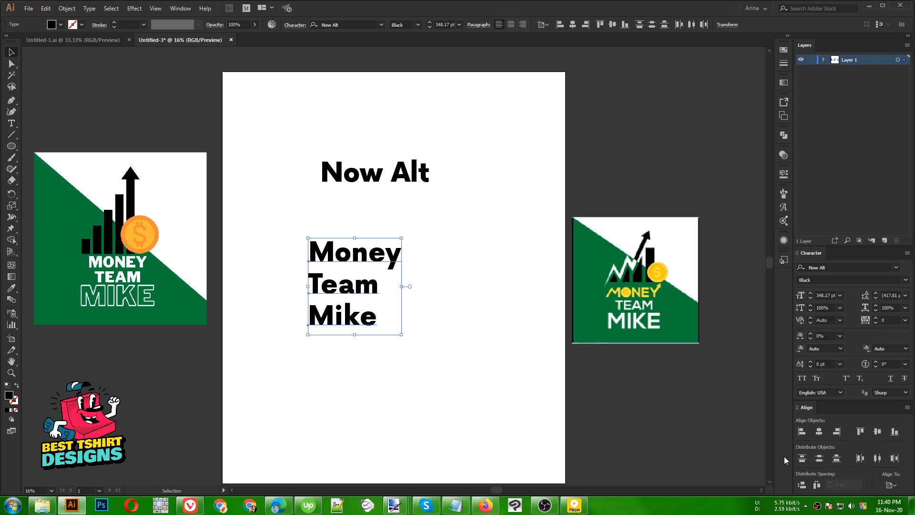
{"action": "left_click", "coordinate": [802, 378]}
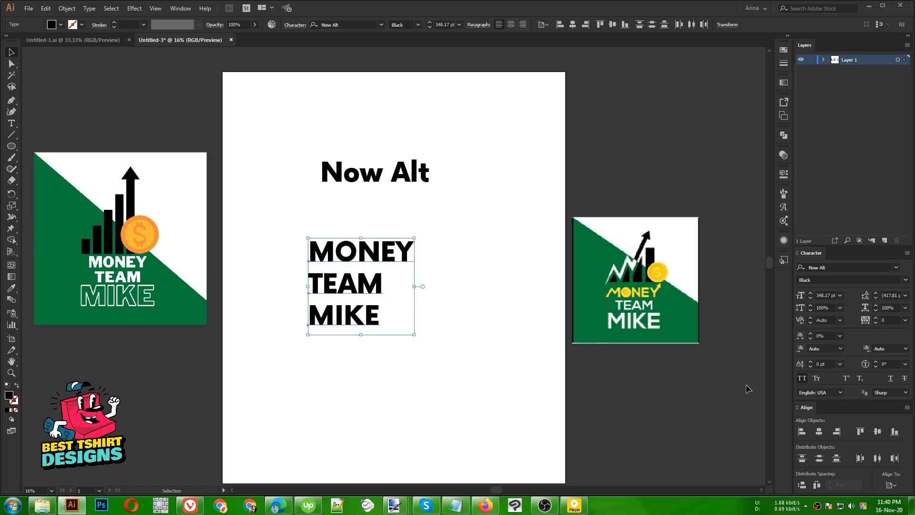
{"action": "left_click", "coordinate": [459, 397]}
{"action": "left_click_drag", "start_coordinate": [462, 380], "coordinate": [436, 390]}
{"action": "left_click", "coordinate": [272, 221]}
Place a copy of the three words outside the artboard above the smaller reference image and convert the original words to outlines
{"action": "left_click_drag", "start_coordinate": [357, 293], "coordinate": [651, 157]}
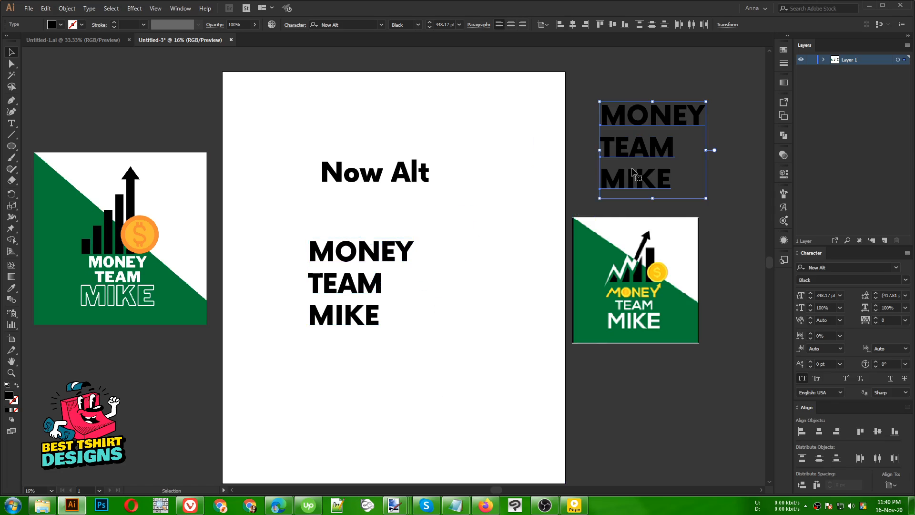
{"action": "left_click_drag", "start_coordinate": [284, 236], "coordinate": [334, 267]}
{"action": "right_click", "coordinate": [364, 285]}
{"action": "left_click", "coordinate": [385, 350]}
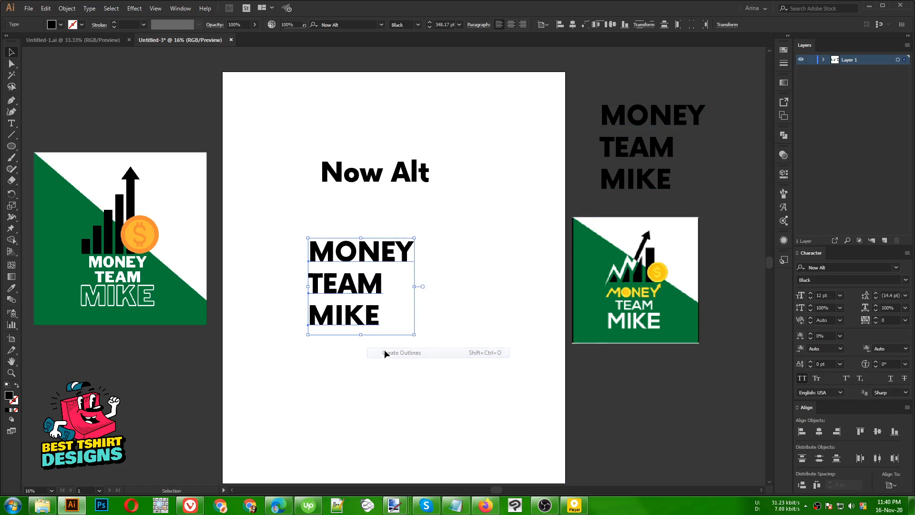
{"action": "left_click", "coordinate": [384, 351]}
Left-align the outlined words MONEY, TEAM and MIKE, using Align to Selection as the reference
{"action": "key", "text": "ctrl+0"}
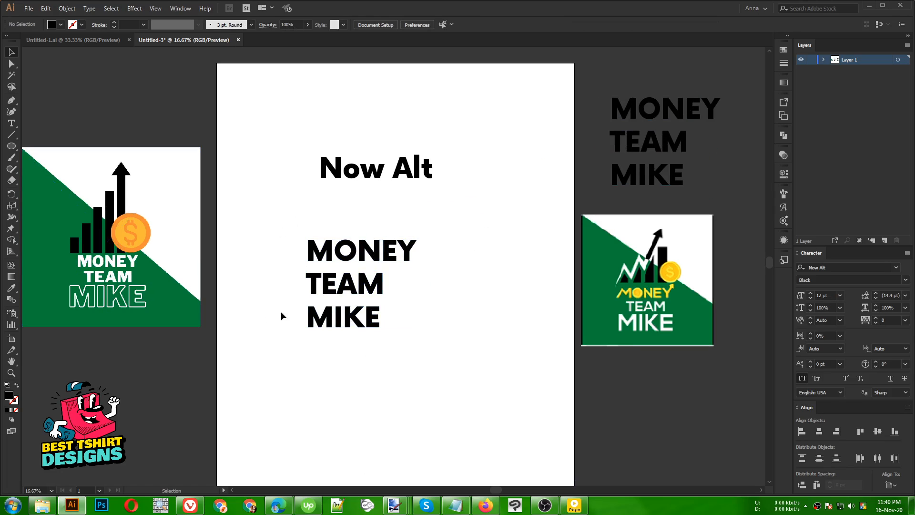
{"action": "key", "text": "ctrl+plus"}
{"action": "left_click_drag", "start_coordinate": [179, 219], "coordinate": [365, 379]}
{"action": "left_click", "coordinate": [384, 25]}
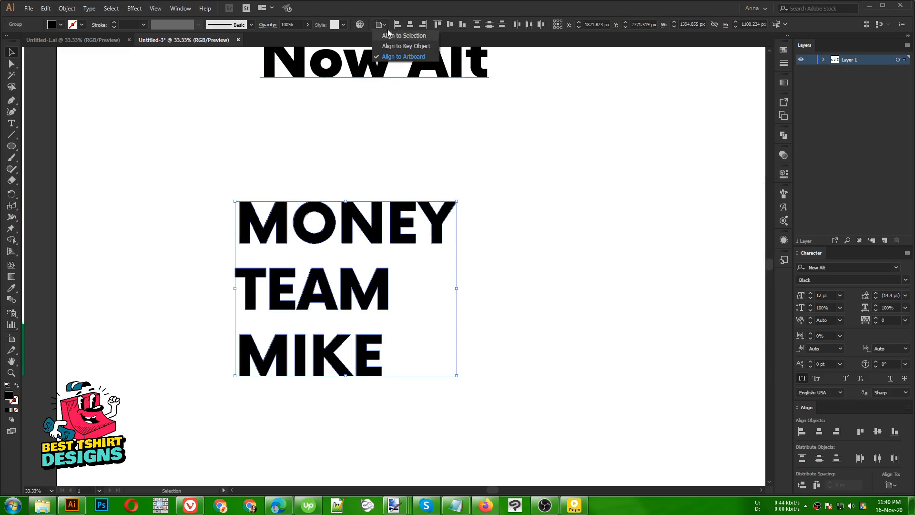
{"action": "left_click", "coordinate": [387, 30]}
{"action": "left_click", "coordinate": [397, 24]}
{"action": "left_click", "coordinate": [520, 294]}
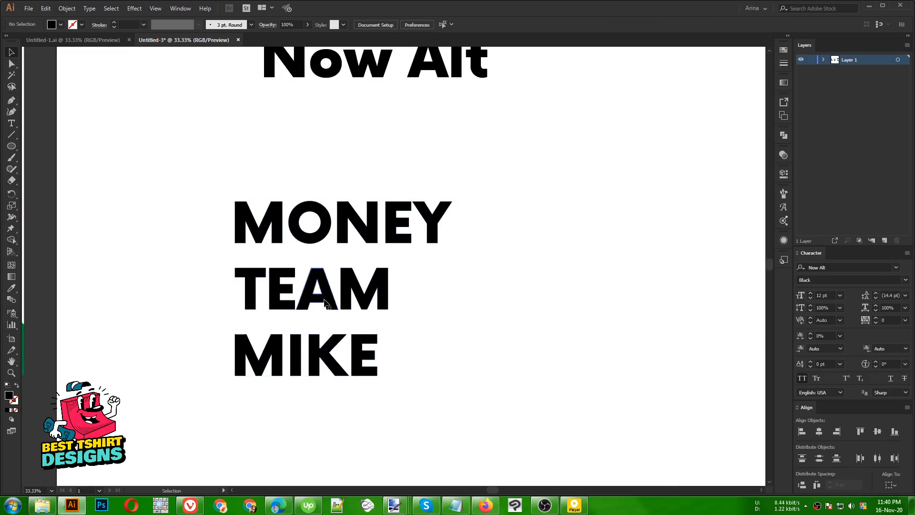
Tighten the line spacing by moving TEAM up under MONEY and MIKE up under TEAM
{"action": "left_click_drag", "start_coordinate": [323, 300], "coordinate": [325, 283]}
{"action": "left_click_drag", "start_coordinate": [335, 345], "coordinate": [339, 309]}
{"action": "left_click_drag", "start_coordinate": [439, 363], "coordinate": [353, 224]}
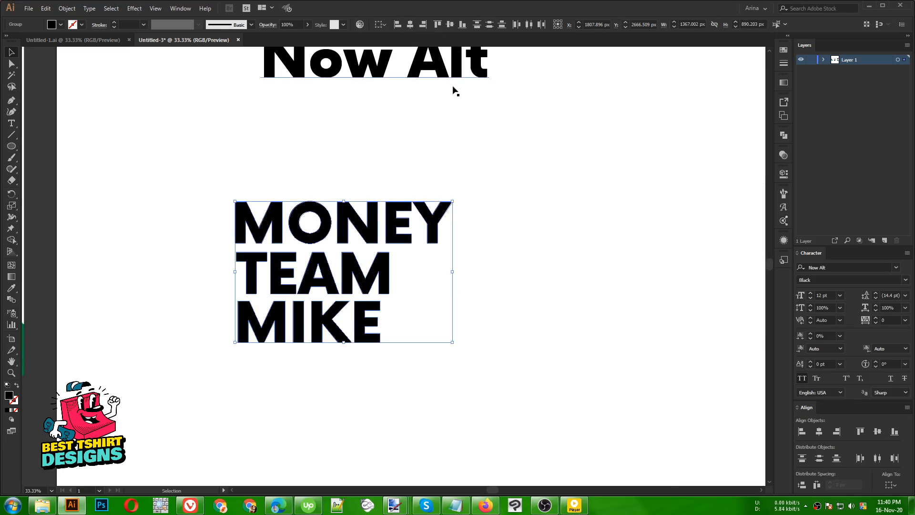
{"action": "left_click", "coordinate": [500, 291]}
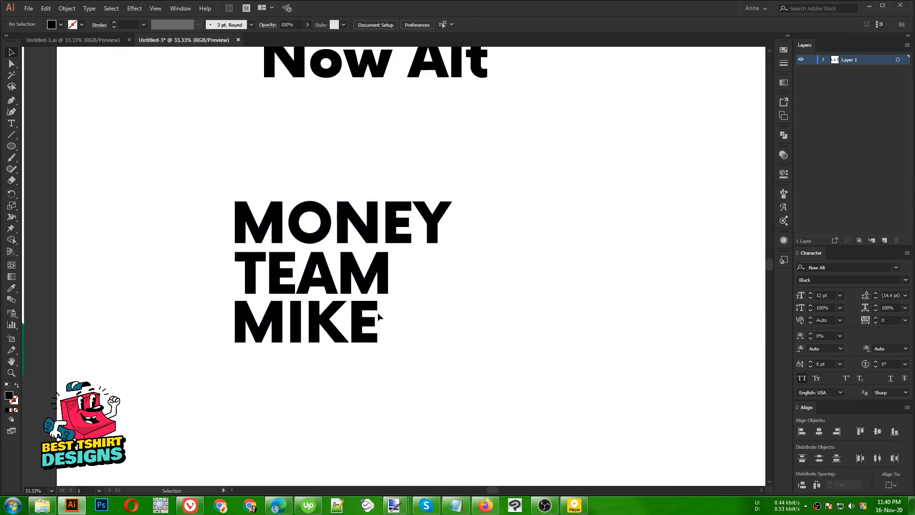
Scale the word MIKE up proportionally so that its width matches the word TEAM
{"action": "left_click", "coordinate": [373, 322]}
{"action": "left_click_drag", "start_coordinate": [377, 322], "coordinate": [389, 325]}
{"action": "left_click", "coordinate": [442, 328]}
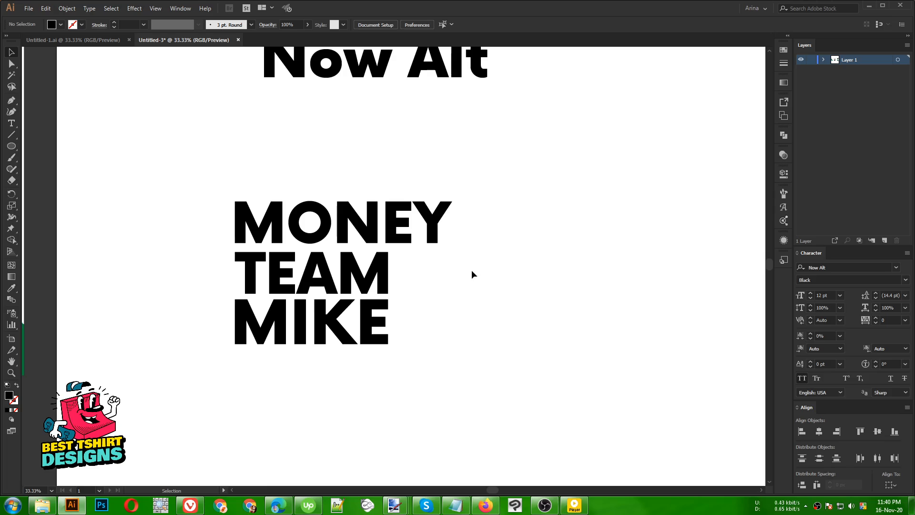
Draw a narrow vertical black rectangle about 74 px wide and 463 px high just right of MIKE, ending at its baseline
{"action": "scroll", "coordinate": [472, 272], "scroll_direction": "down", "scroll_amount": 2}
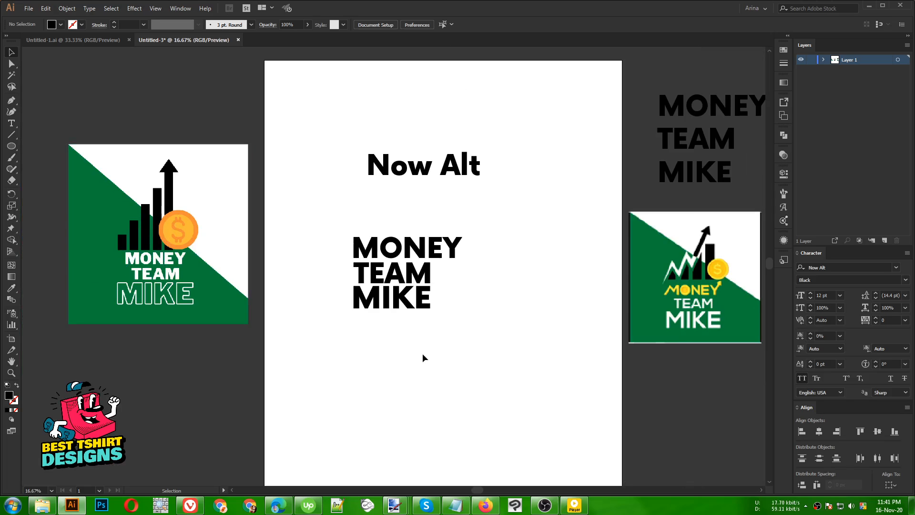
{"action": "scroll", "coordinate": [413, 258], "scroll_direction": "up", "scroll_amount": 2}
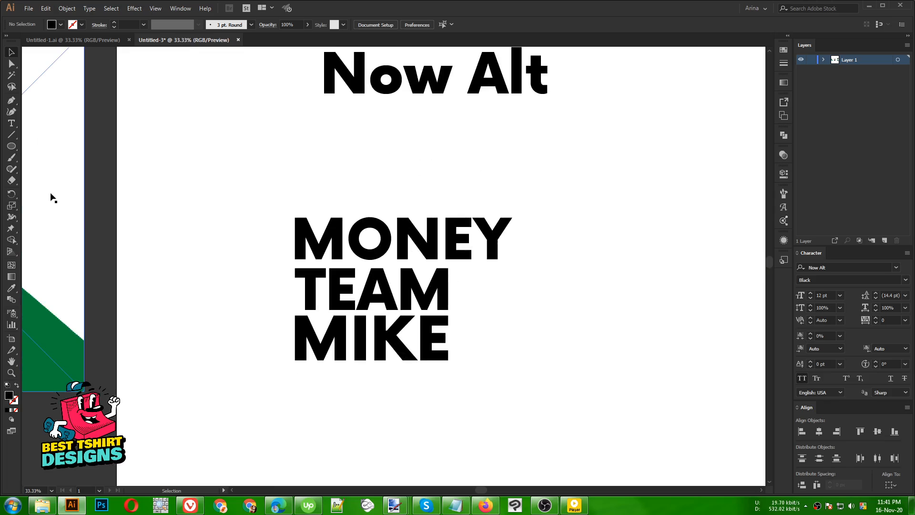
{"action": "left_click_drag", "start_coordinate": [12, 151], "coordinate": [32, 148]}
{"action": "scroll", "coordinate": [479, 318], "scroll_direction": "up", "scroll_amount": 1}
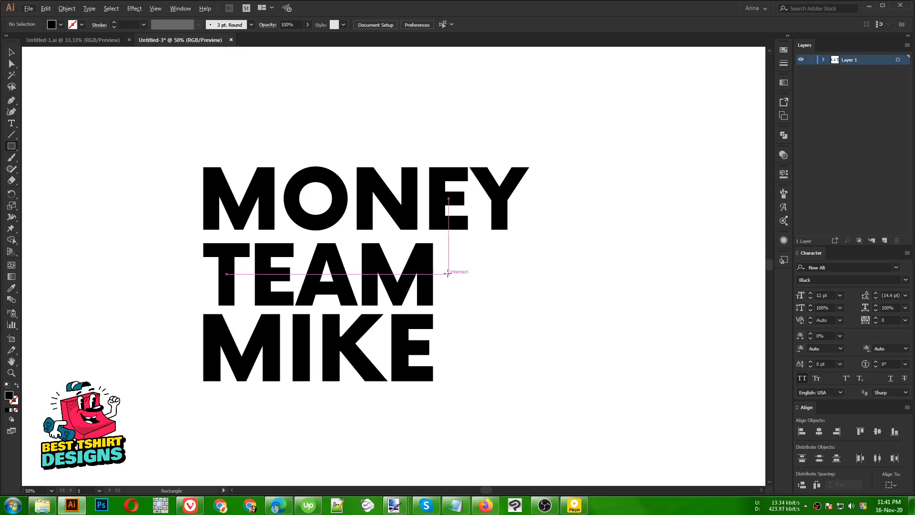
{"action": "left_click_drag", "start_coordinate": [445, 271], "coordinate": [482, 356]}
Duplicate the bar to the right with a small gap and repeat the copy to make a row of five evenly spaced bars
{"action": "key", "text": "v"}
{"action": "scroll", "coordinate": [548, 342], "scroll_direction": "down", "scroll_amount": 2}
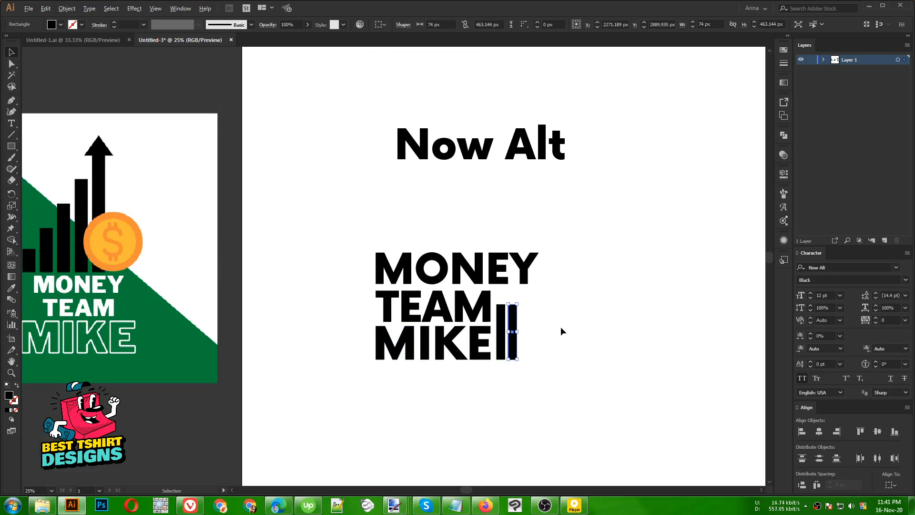
{"action": "scroll", "coordinate": [557, 326], "scroll_direction": "up", "scroll_amount": 2}
{"action": "key", "text": "a"}
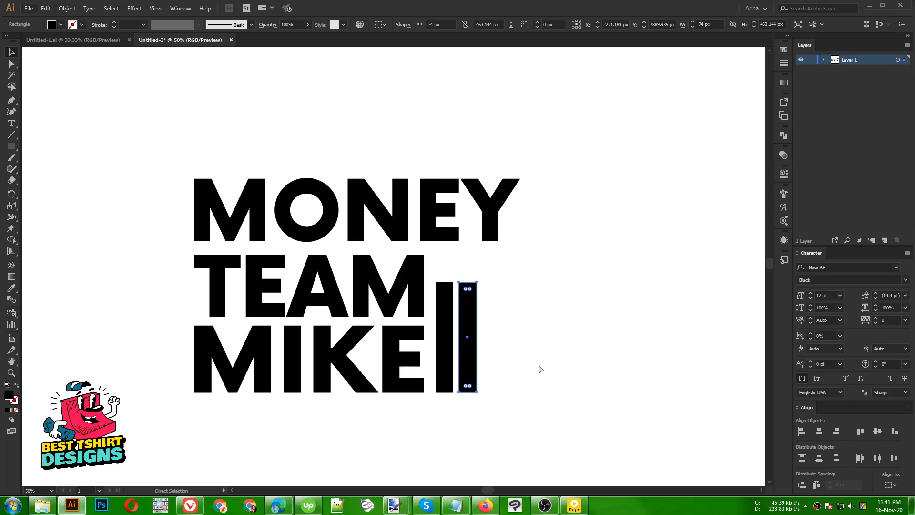
{"action": "key", "text": "ctrl+d"}
{"action": "key", "text": "ctrl+d"}
{"action": "key", "text": "ctrl+d"}
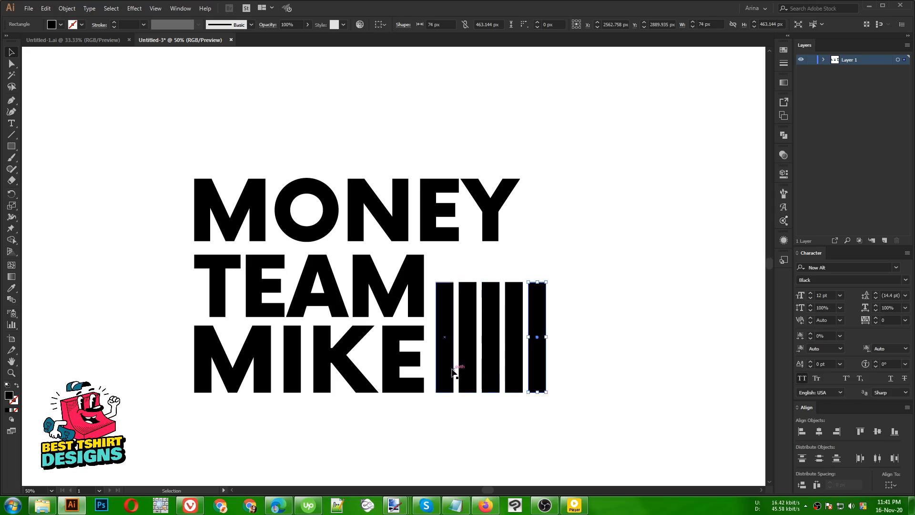
Resize the bars from their tops into a rising staircase, with the first about 417 px and the last about 789 px high
{"action": "left_click", "coordinate": [474, 307]}
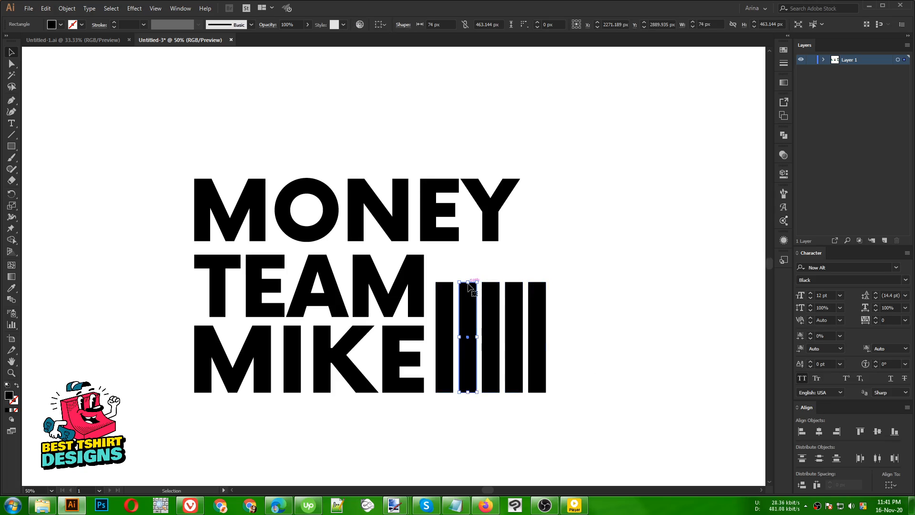
{"action": "left_click_drag", "start_coordinate": [469, 284], "coordinate": [492, 248]}
{"action": "left_click", "coordinate": [492, 282]}
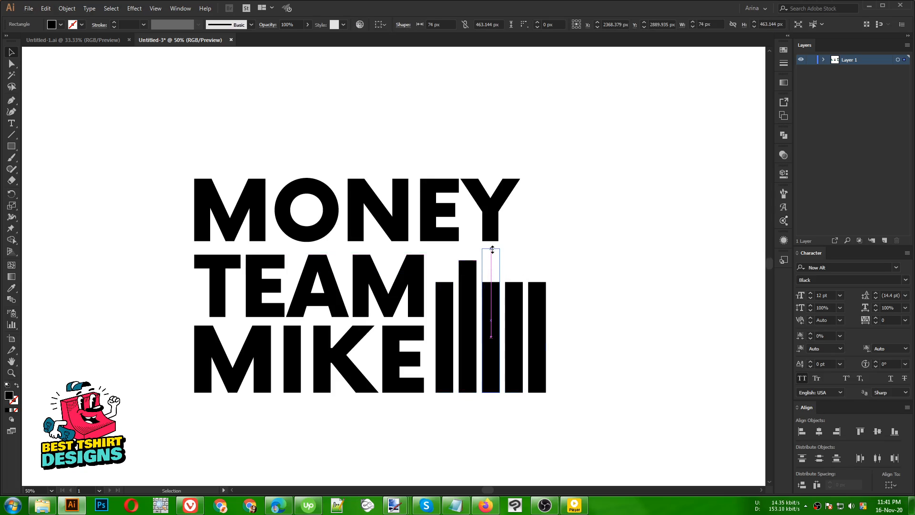
{"action": "left_click", "coordinate": [440, 292]}
{"action": "left_click_drag", "start_coordinate": [464, 297], "coordinate": [465, 294]}
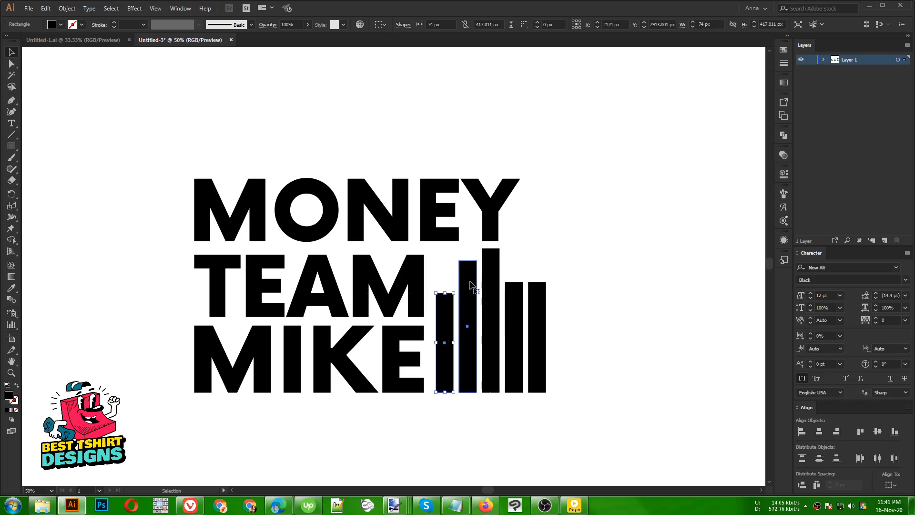
{"action": "left_click", "coordinate": [469, 265]}
{"action": "left_click_drag", "start_coordinate": [469, 261], "coordinate": [503, 241]}
{"action": "left_click", "coordinate": [516, 285]}
{"action": "left_click", "coordinate": [538, 288]}
{"action": "left_click_drag", "start_coordinate": [537, 282], "coordinate": [538, 205]}
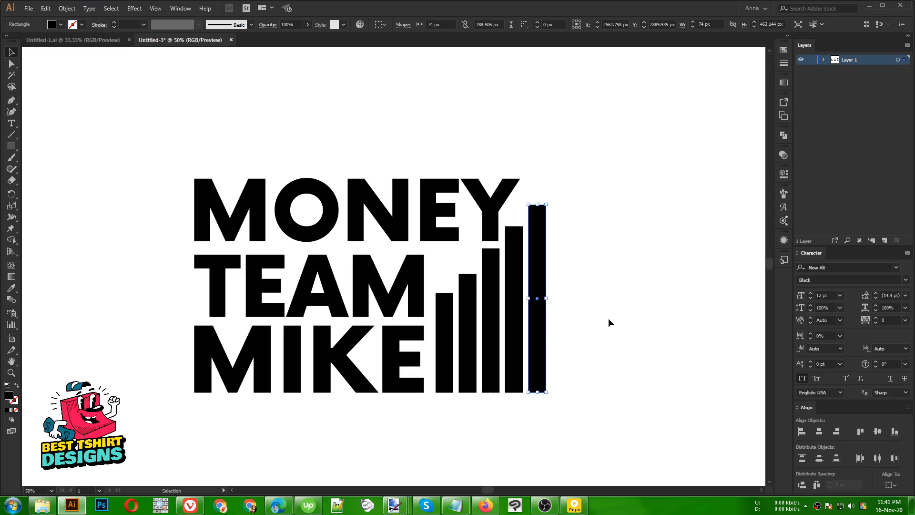
{"action": "left_click", "coordinate": [611, 321]}
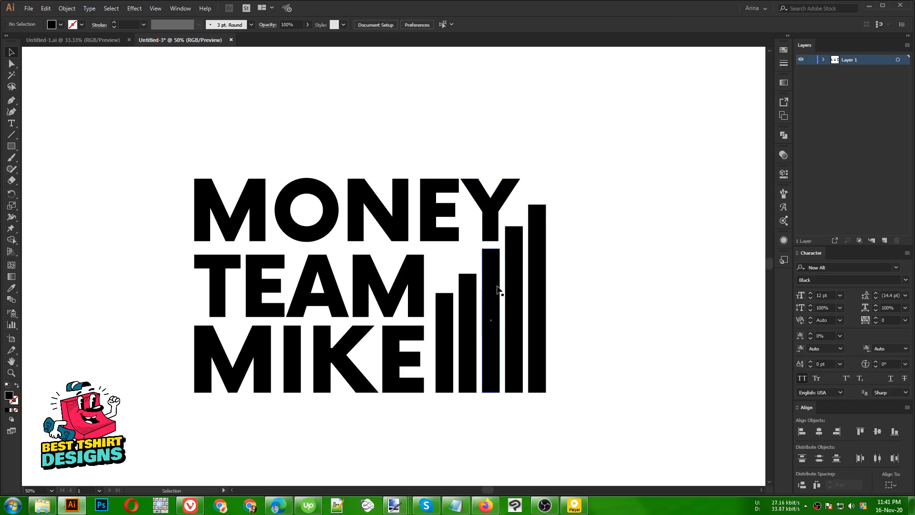
Move the third bar straight up until its top edge meets the bottom of the Y in MONEY
{"action": "scroll", "coordinate": [514, 248], "scroll_direction": "up", "scroll_amount": 2}
{"action": "key", "text": "a"}
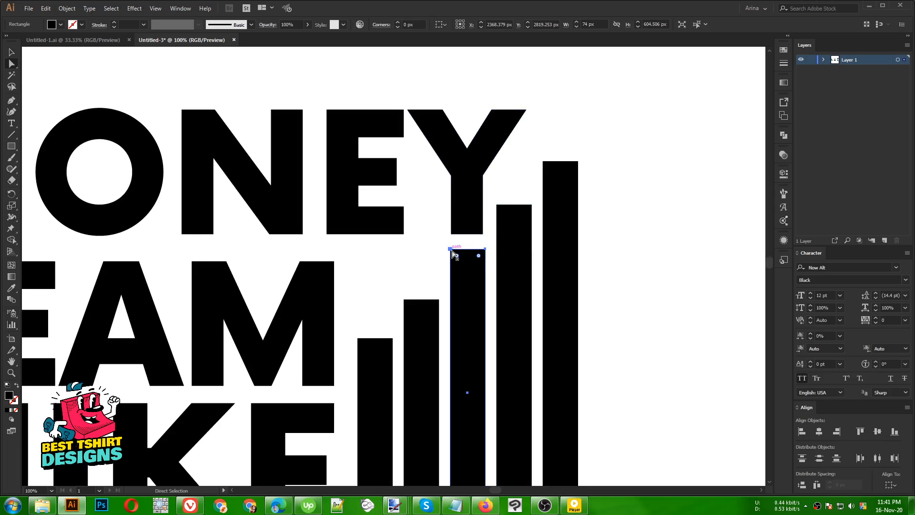
{"action": "left_click_drag", "start_coordinate": [453, 252], "coordinate": [452, 234]}
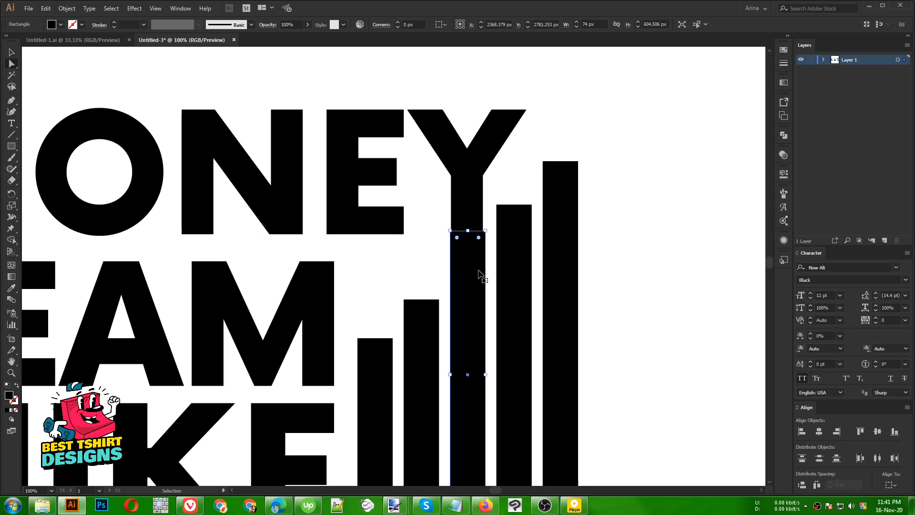
{"action": "key", "text": "ctrl+z"}
{"action": "left_click_drag", "start_coordinate": [466, 280], "coordinate": [467, 266]}
{"action": "scroll", "coordinate": [472, 224], "scroll_direction": "up", "scroll_amount": 3}
{"action": "scroll", "coordinate": [460, 281], "scroll_direction": "down", "scroll_amount": 5}
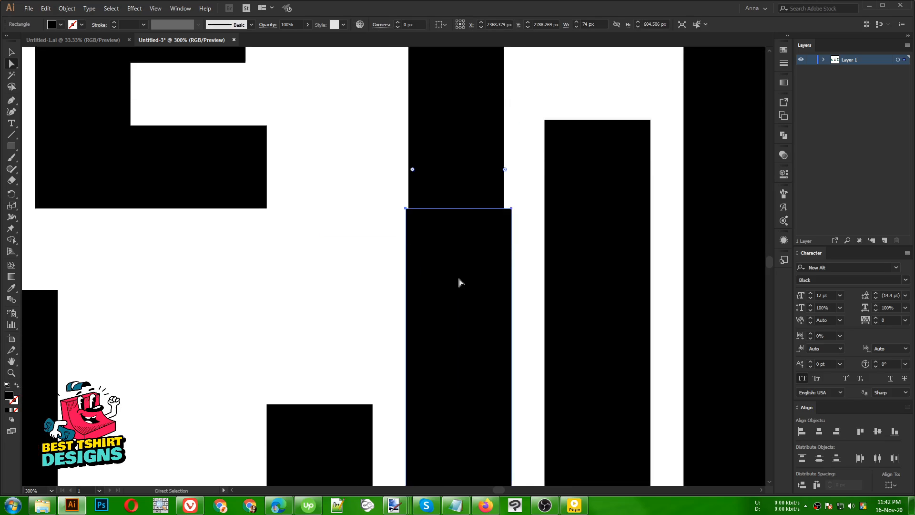
{"action": "scroll", "coordinate": [456, 279], "scroll_direction": "down", "scroll_amount": 2}
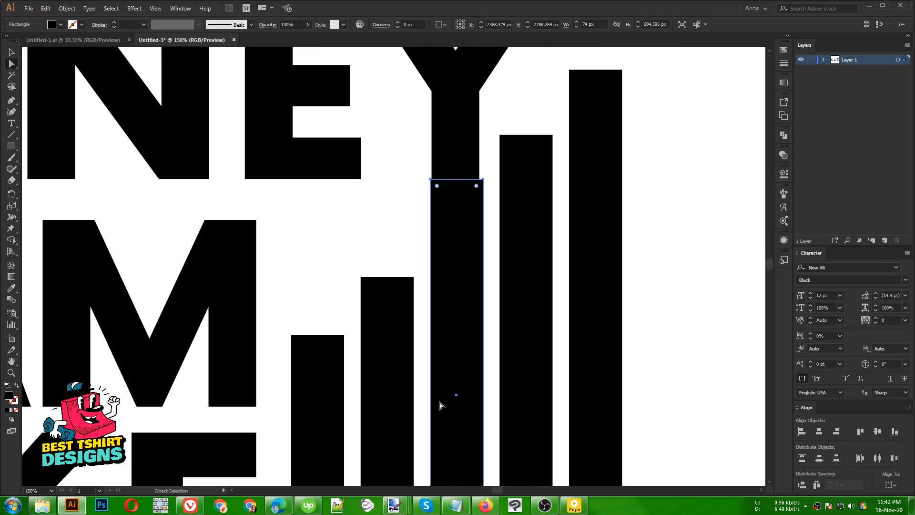
{"action": "scroll", "coordinate": [433, 404], "scroll_direction": "down", "scroll_amount": 2}
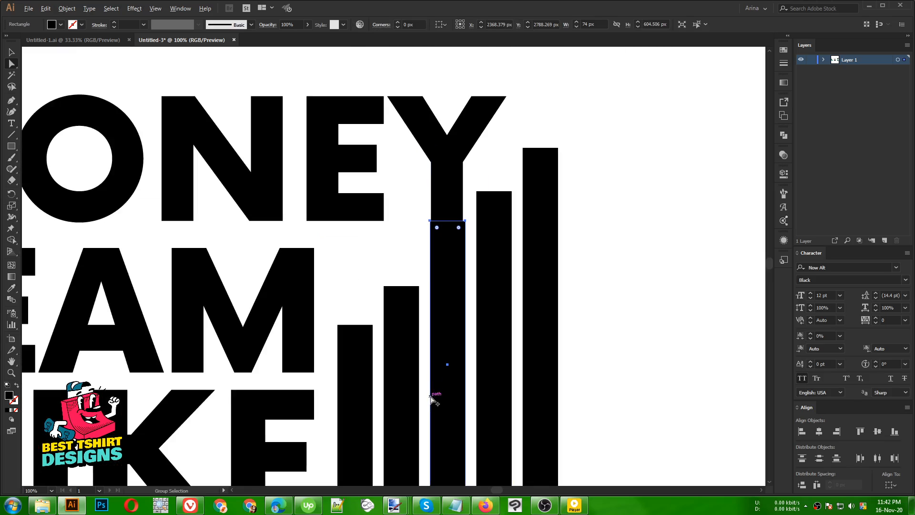
Narrow the third bar from both sides to the width of the Y's stem, about 67 px, slightly overlapping the stem
{"action": "scroll", "coordinate": [448, 209], "scroll_direction": "up", "scroll_amount": 3}
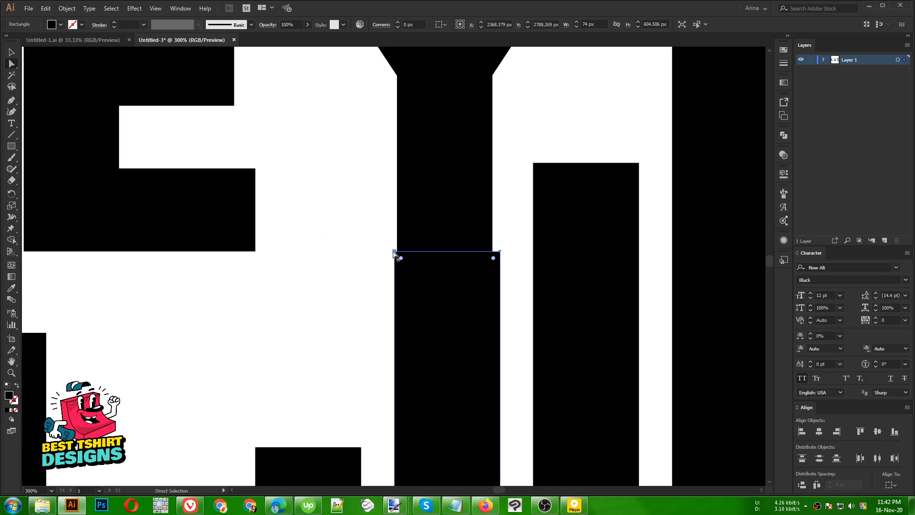
{"action": "key", "text": "v"}
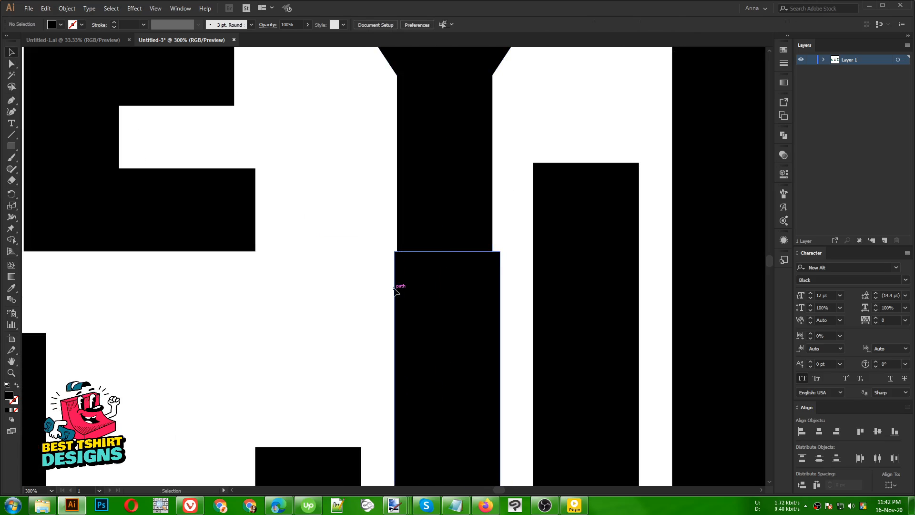
{"action": "left_click_drag", "start_coordinate": [393, 250], "coordinate": [398, 251]}
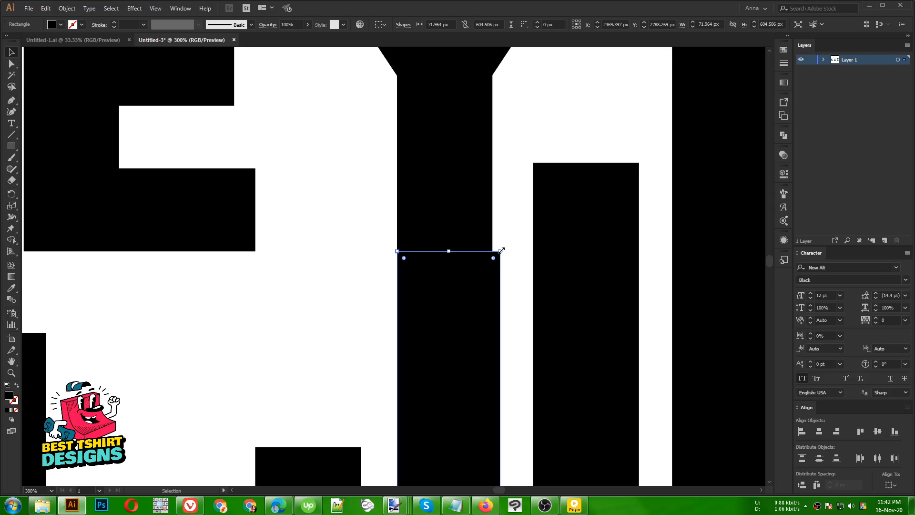
{"action": "left_click_drag", "start_coordinate": [501, 251], "coordinate": [493, 246]}
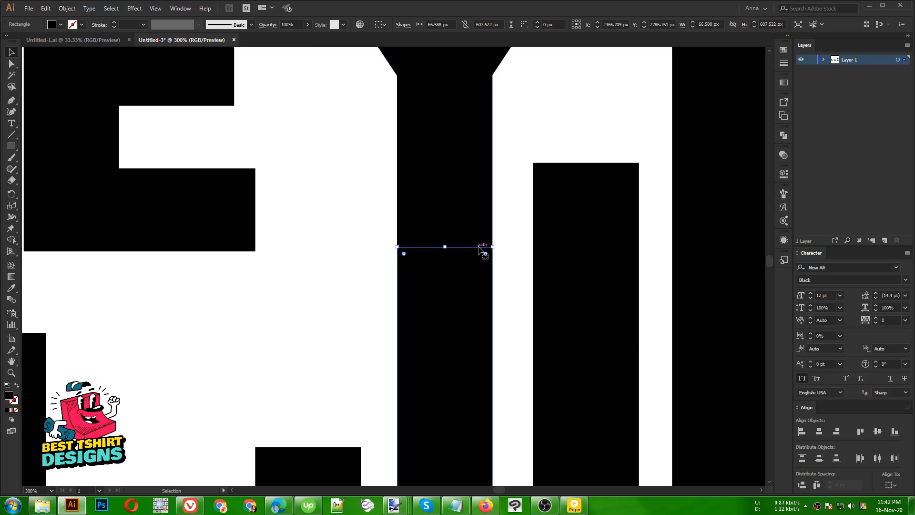
Extend the third bar's bottom edge down to the other bars' baseline, making it about 639 px high
{"action": "scroll", "coordinate": [481, 248], "scroll_direction": "down", "scroll_amount": 2}
{"action": "left_click", "coordinate": [405, 223]}
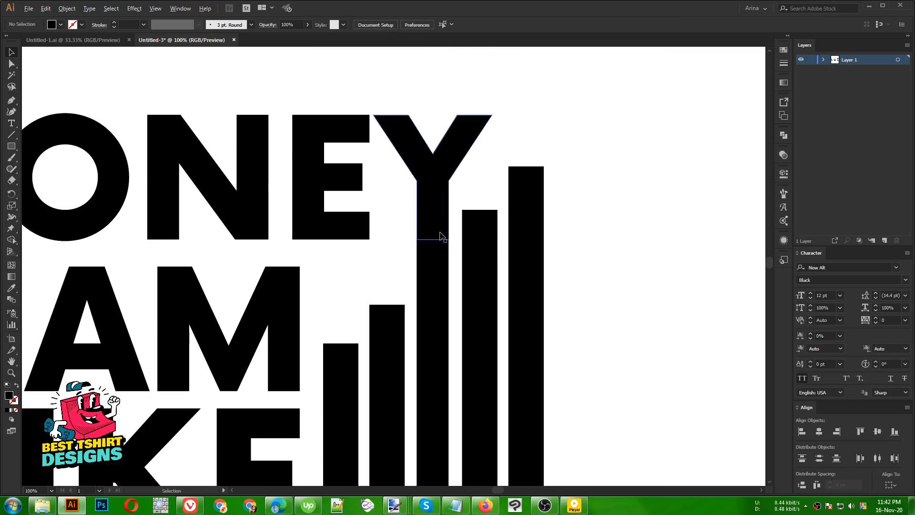
{"action": "scroll", "coordinate": [443, 237], "scroll_direction": "down", "scroll_amount": 1}
{"action": "scroll", "coordinate": [444, 390], "scroll_direction": "up", "scroll_amount": 1}
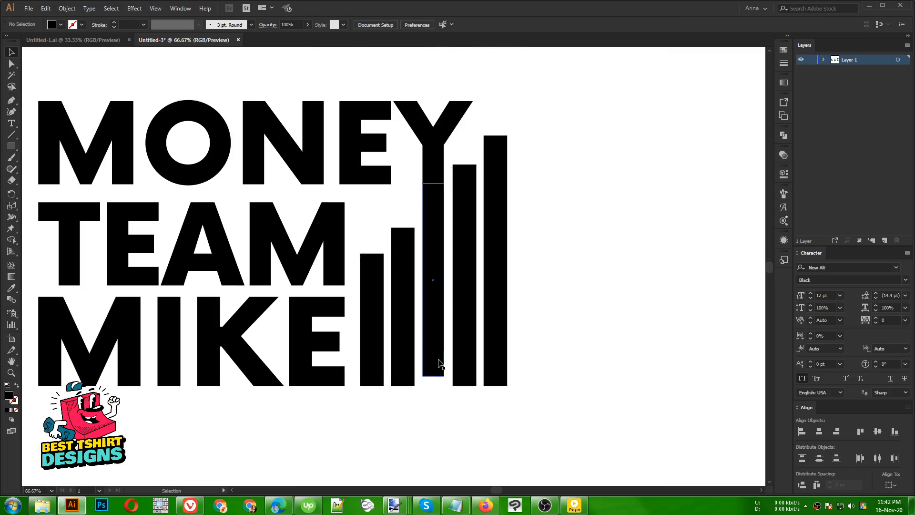
{"action": "left_click", "coordinate": [438, 373]}
{"action": "left_click_drag", "start_coordinate": [433, 377], "coordinate": [434, 387]}
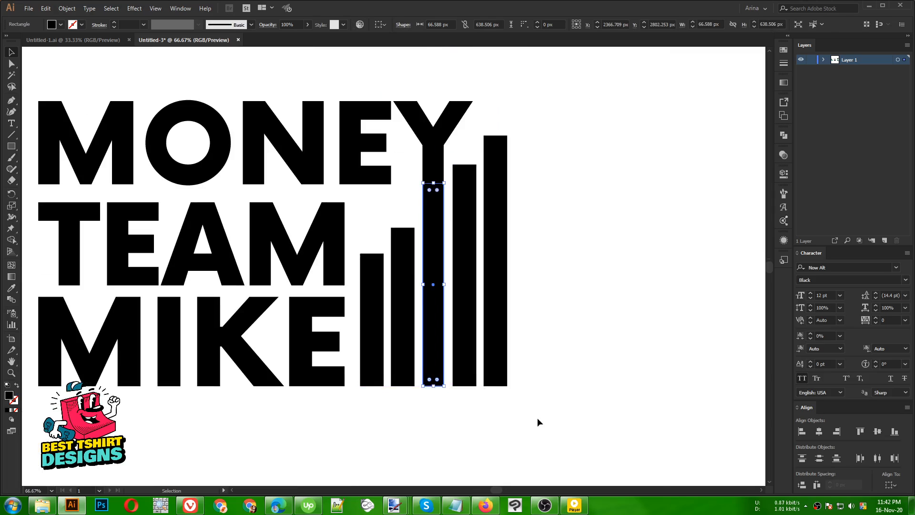
{"action": "left_click", "coordinate": [510, 409]}
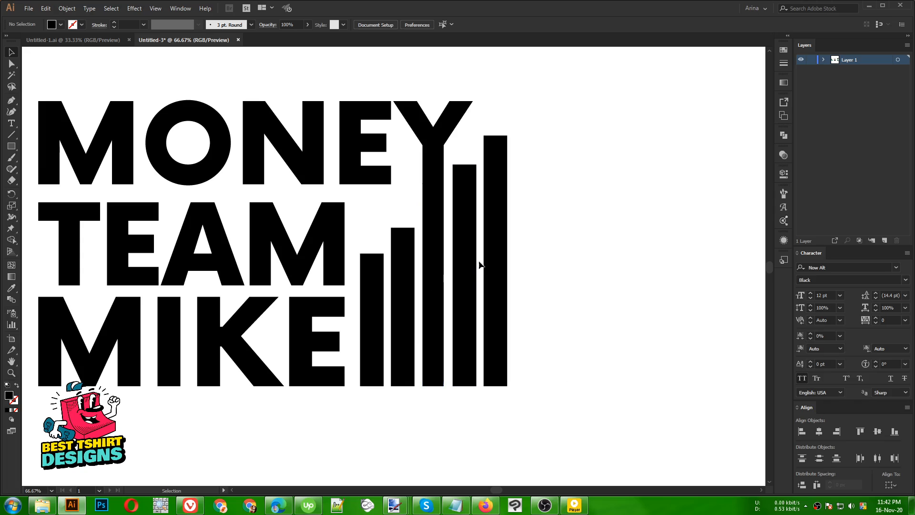
Draw a black triangle about 257 px wide and 222 px high with the Polygon tool, centred on the tallest bar as an arrowhead
{"action": "scroll", "coordinate": [550, 285], "scroll_direction": "down", "scroll_amount": 1}
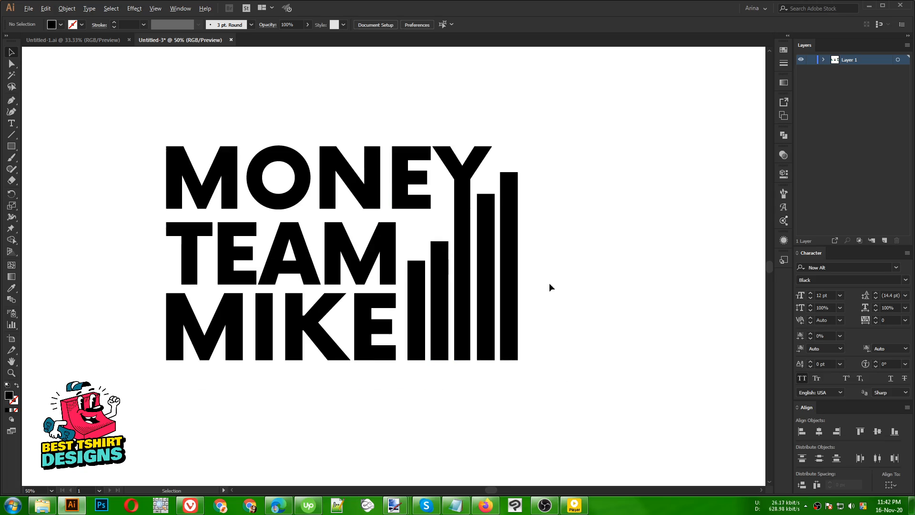
{"action": "scroll", "coordinate": [549, 285], "scroll_direction": "up", "scroll_amount": 1}
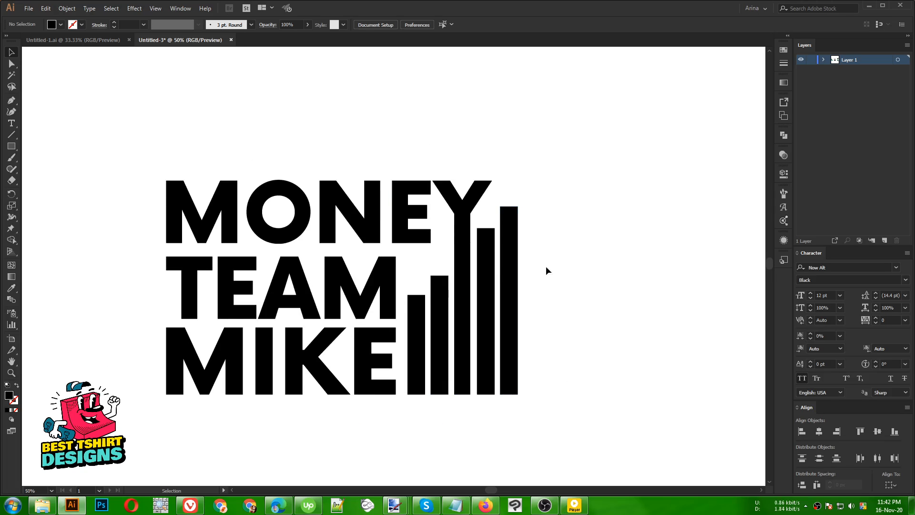
{"action": "scroll", "coordinate": [534, 171], "scroll_direction": "up", "scroll_amount": 1}
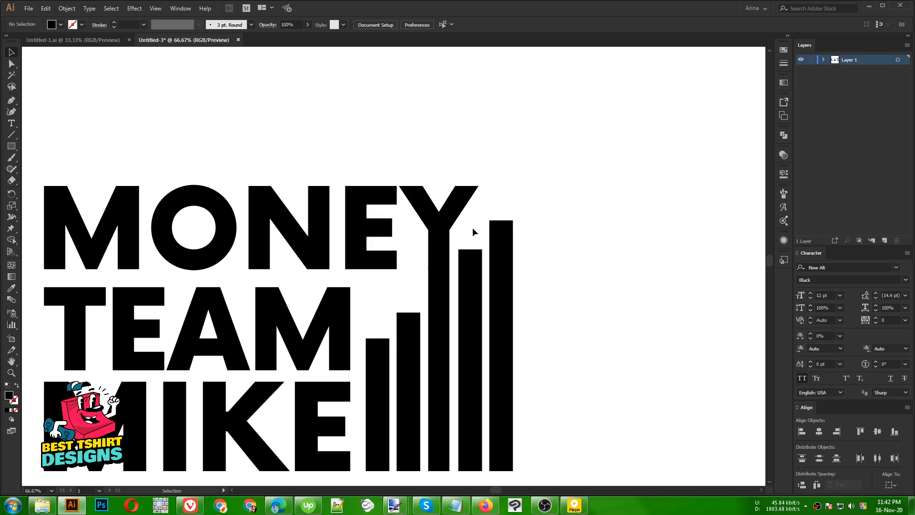
{"action": "left_click", "coordinate": [10, 147]}
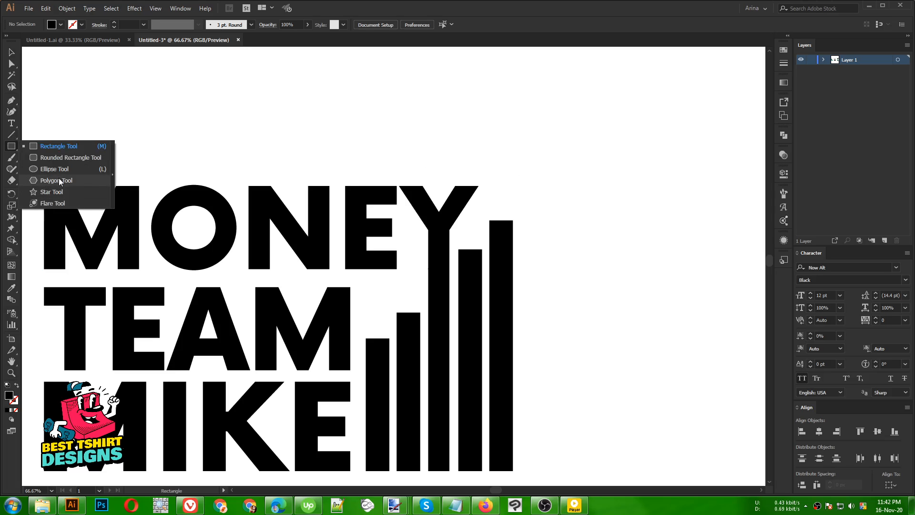
{"action": "left_click", "coordinate": [56, 181]}
{"action": "left_click_drag", "start_coordinate": [404, 138], "coordinate": [441, 176]}
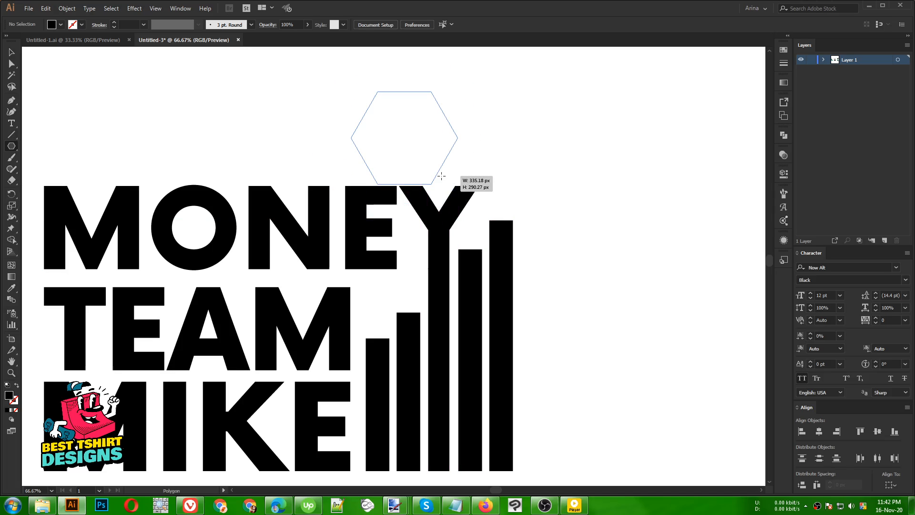
{"action": "mouse_move", "coordinate": [441, 176]}
{"action": "left_mouse_down"}
{"action": "mouse_move", "coordinate": [431, 157]}
{"action": "mouse_move", "coordinate": [443, 186]}
{"action": "mouse_move", "coordinate": [452, 149]}
{"action": "mouse_move", "coordinate": [450, 164]}
{"action": "left_mouse_up"}
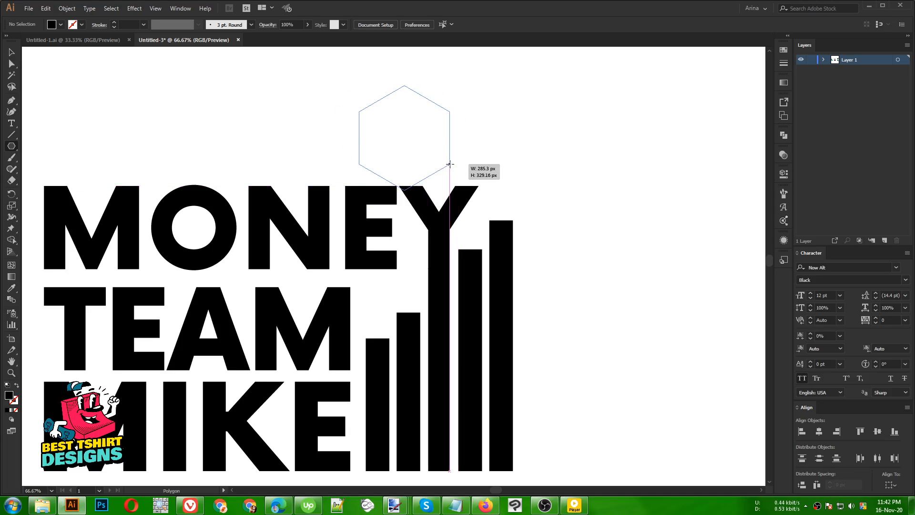
{"action": "key", "text": "Down"}
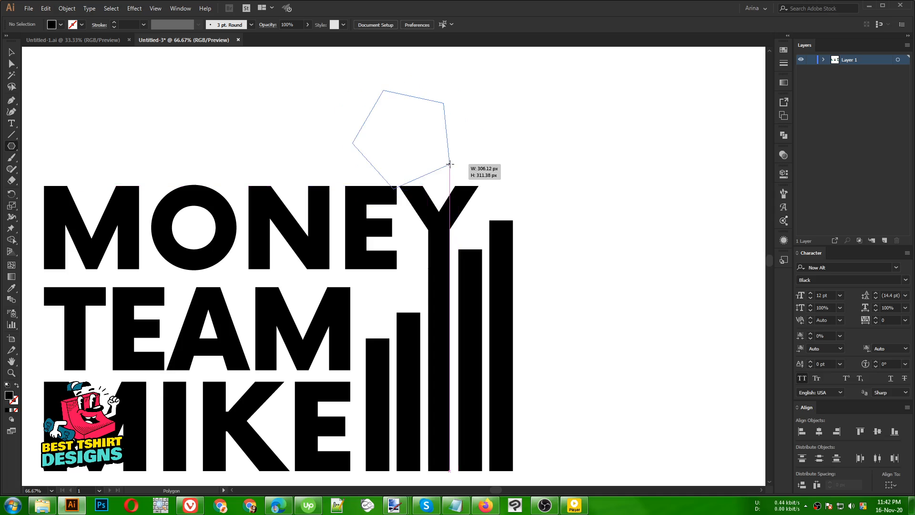
{"action": "key", "text": "Down"}
{"action": "left_click_drag", "start_coordinate": [450, 164], "coordinate": [496, 205]}
{"action": "key", "text": "Down"}
{"action": "key", "text": "Up"}
{"action": "key", "text": "Up"}
{"action": "key", "text": "Up"}
{"action": "key", "text": "Up"}
{"action": "key", "text": "Up"}
{"action": "key", "text": "Up"}
{"action": "key", "text": "Down"}
{"action": "key", "text": "Down"}
{"action": "key", "text": "Down"}
{"action": "key", "text": "Down"}
{"action": "key", "text": "Down"}
{"action": "key", "text": "Down"}
{"action": "key", "text": "Up"}
{"action": "key", "text": "Down"}
{"action": "key", "text": "v"}
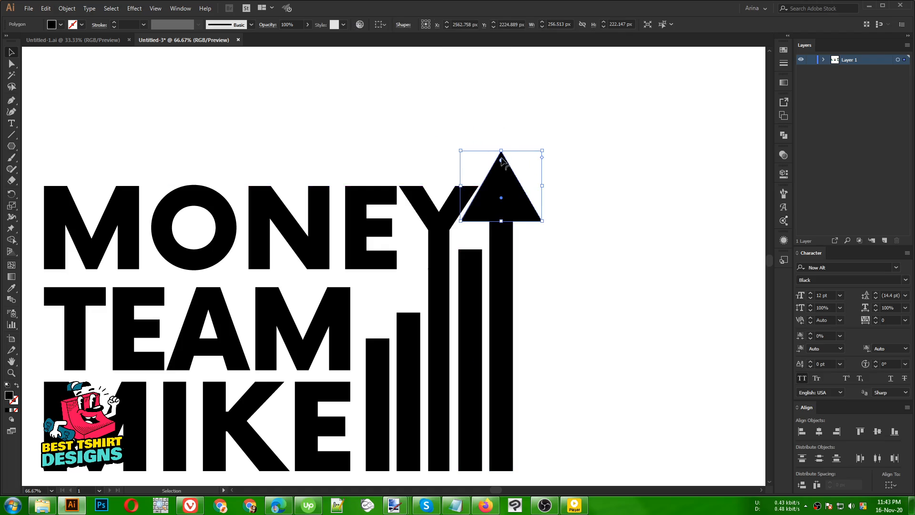
Scale the triangular arrowhead down to about 132 px wide and 115 px high, keeping its base on the tallest bar
{"action": "left_click_drag", "start_coordinate": [502, 156], "coordinate": [495, 186]}
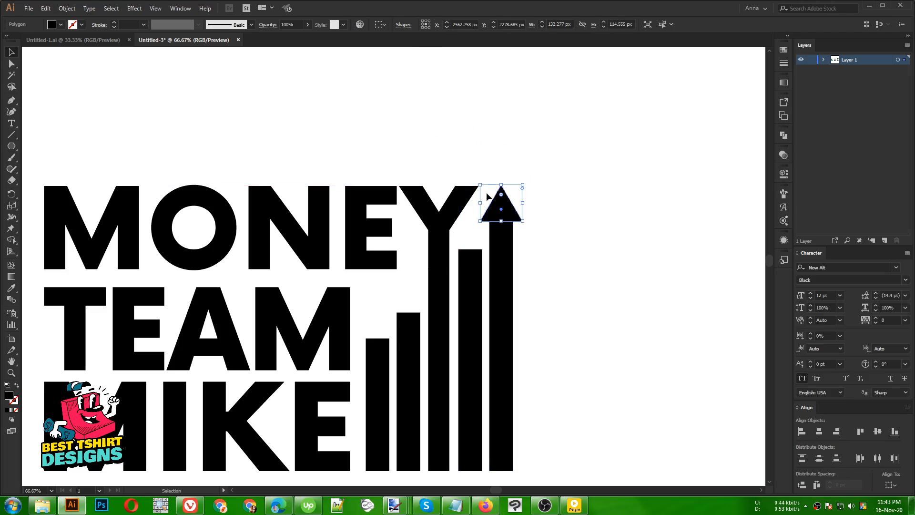
{"action": "left_click", "coordinate": [537, 158]}
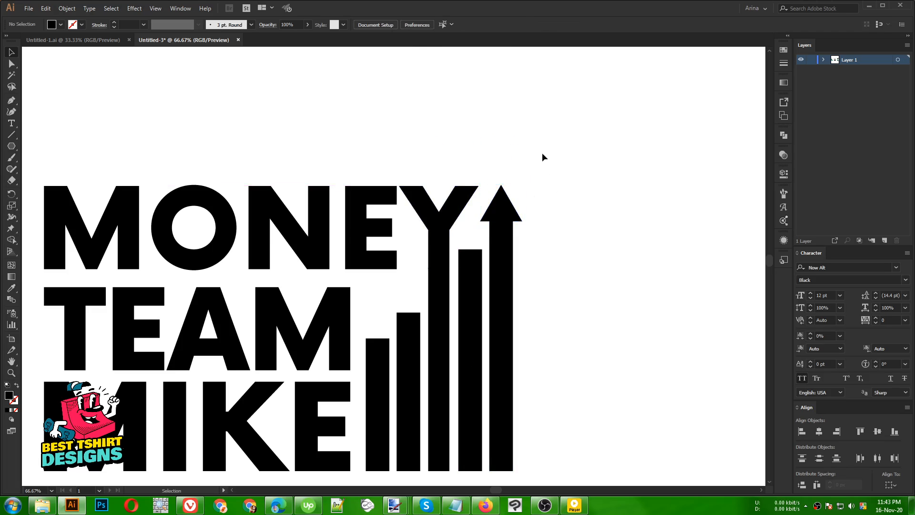
{"action": "left_click_drag", "start_coordinate": [570, 245], "coordinate": [609, 182]}
{"action": "scroll", "coordinate": [420, 211], "scroll_direction": "down", "scroll_amount": 1}
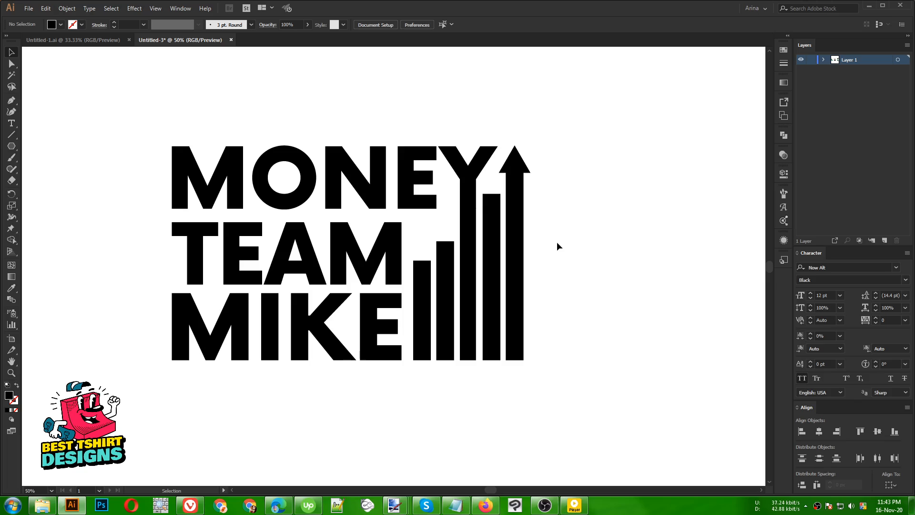
Lower the top edge of the fourth bar slightly, leaving its bottom on the shared baseline
{"action": "left_click", "coordinate": [495, 197]}
{"action": "left_click_drag", "start_coordinate": [493, 196], "coordinate": [493, 204]}
{"action": "left_click", "coordinate": [549, 217]}
{"action": "scroll", "coordinate": [391, 227], "scroll_direction": "down", "scroll_amount": 1}
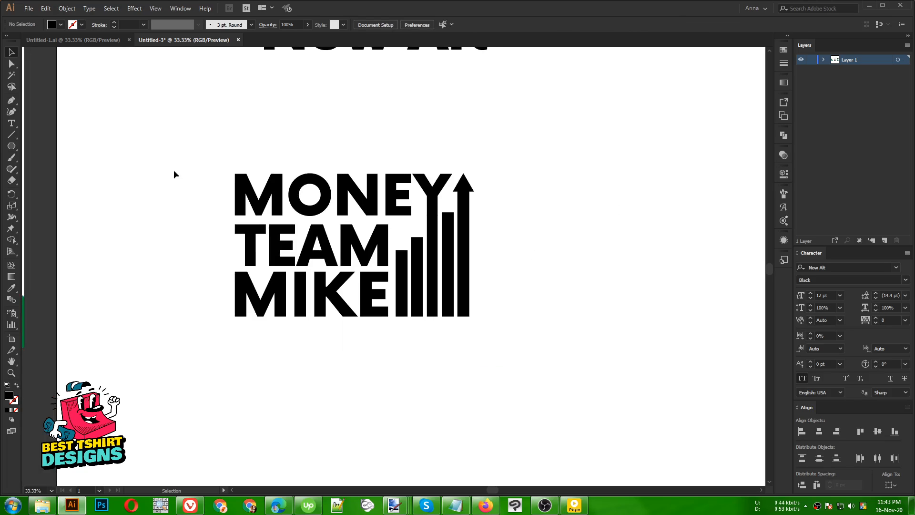
Select the complete design and group its three words, bars and arrowhead
{"action": "key", "text": "a"}
{"action": "left_click_drag", "start_coordinate": [187, 150], "coordinate": [529, 423]}
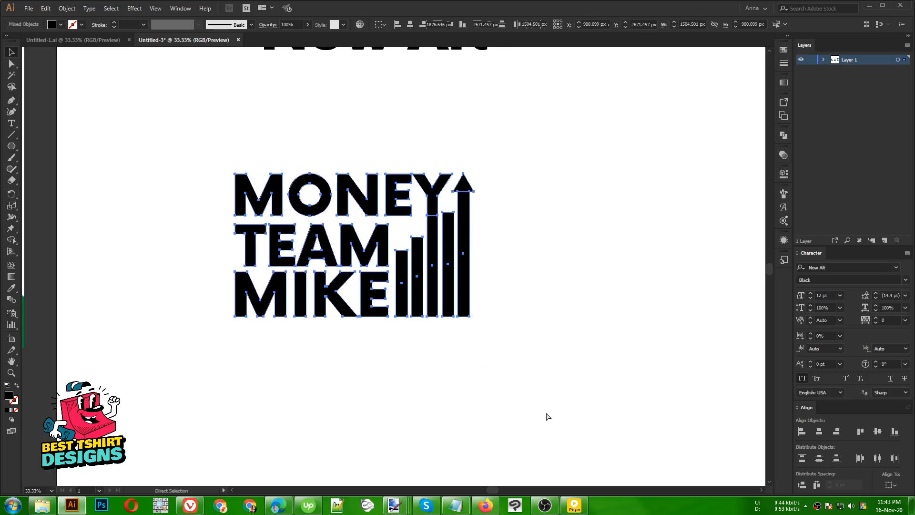
{"action": "key", "text": "v"}
{"action": "left_click", "coordinate": [533, 374]}
{"action": "scroll", "coordinate": [437, 285], "scroll_direction": "down", "scroll_amount": 1}
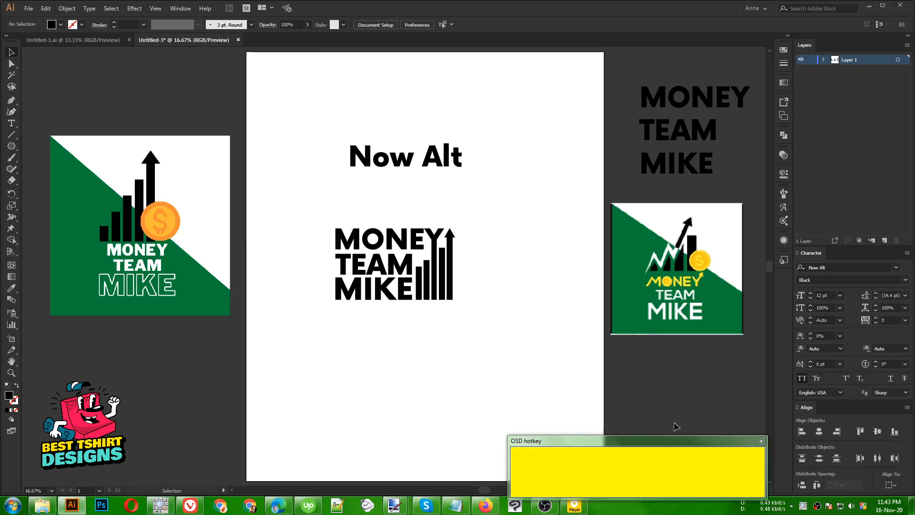
Arrange the two reference images side by side directly to the left of the black lettering design
{"action": "mouse_move", "coordinate": [671, 437]}
{"action": "left_mouse_down"}
{"action": "mouse_move", "coordinate": [676, 454]}
{"action": "mouse_move", "coordinate": [687, 446]}
{"action": "left_mouse_up"}
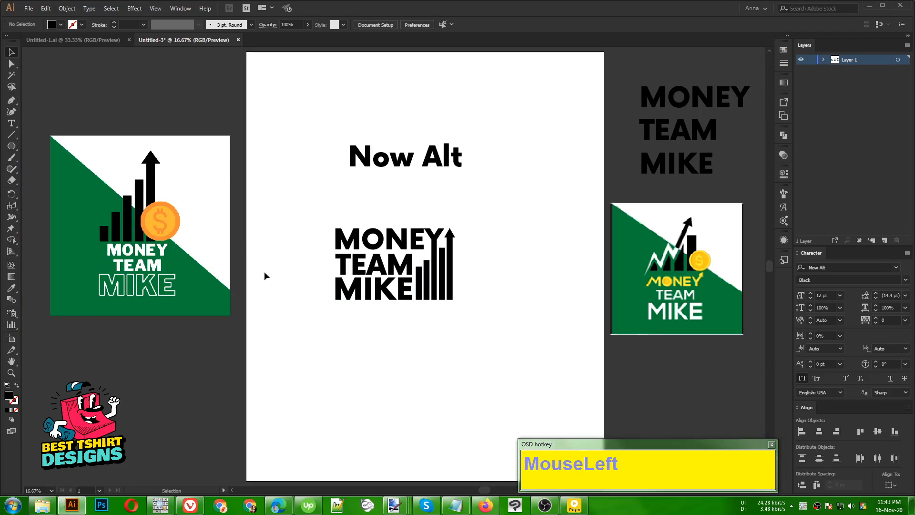
{"action": "left_click_drag", "start_coordinate": [201, 261], "coordinate": [296, 335]}
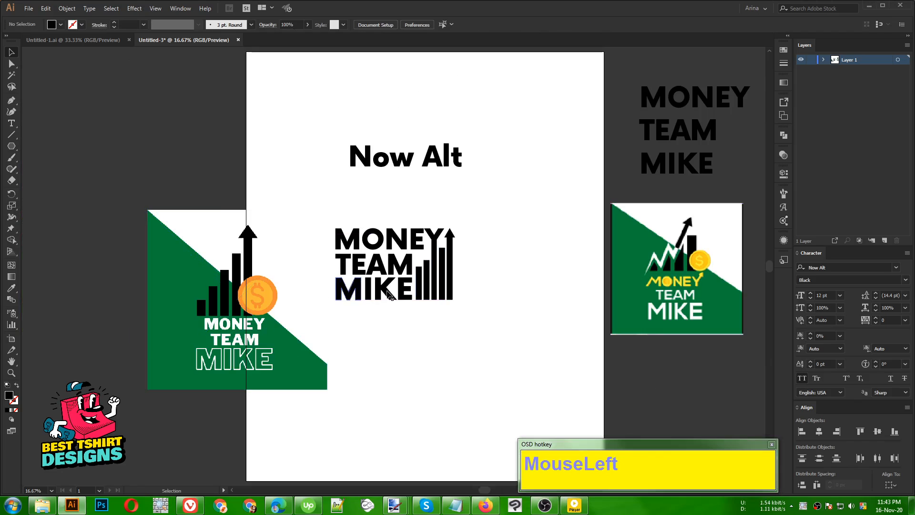
{"action": "left_click", "coordinate": [390, 333]}
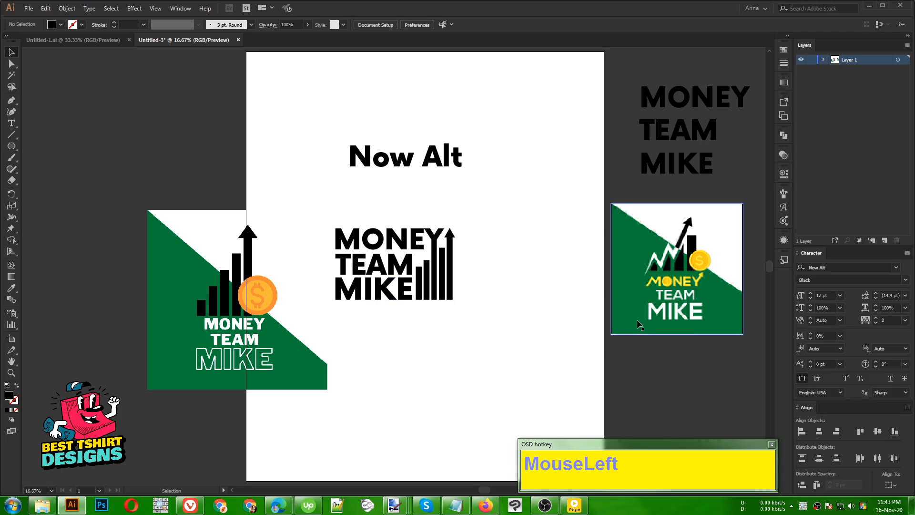
{"action": "left_click_drag", "start_coordinate": [640, 319], "coordinate": [375, 423]}
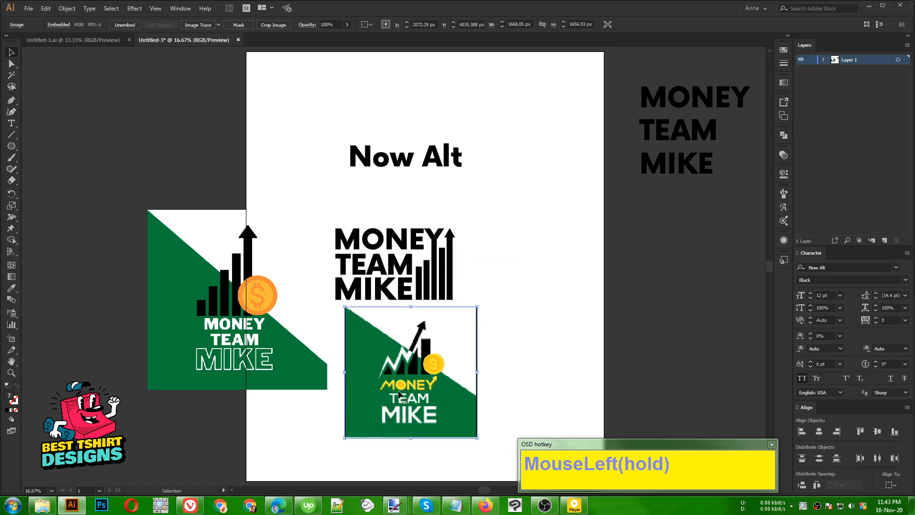
{"action": "left_click", "coordinate": [400, 394]}
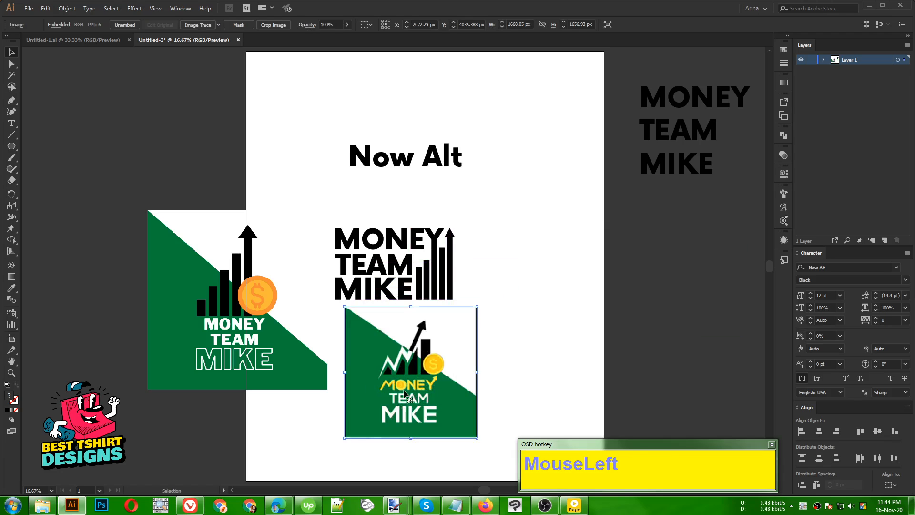
{"action": "left_click", "coordinate": [278, 420]}
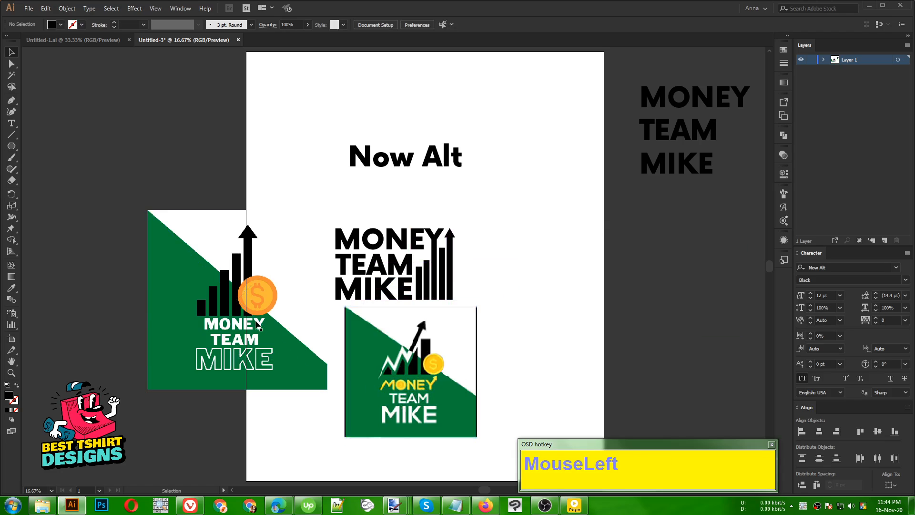
{"action": "left_click_drag", "start_coordinate": [276, 278], "coordinate": [186, 285]}
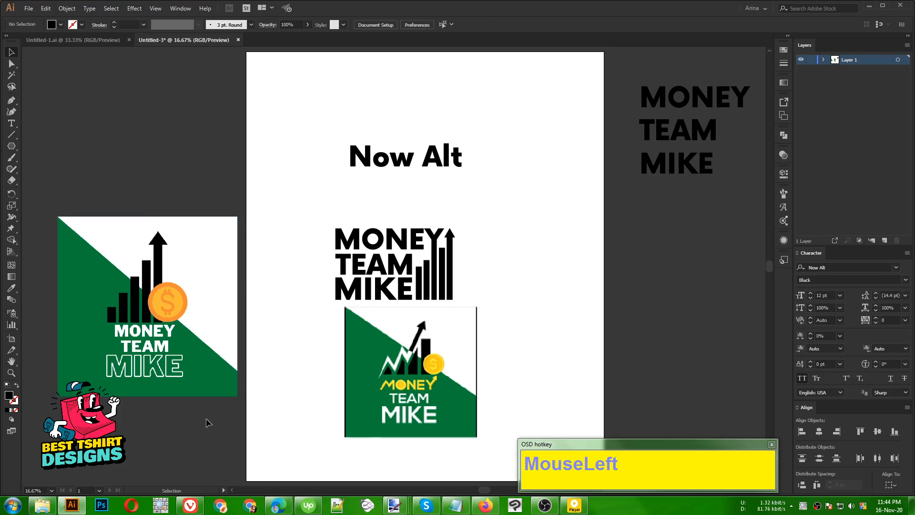
{"action": "left_click_drag", "start_coordinate": [408, 399], "coordinate": [229, 267]}
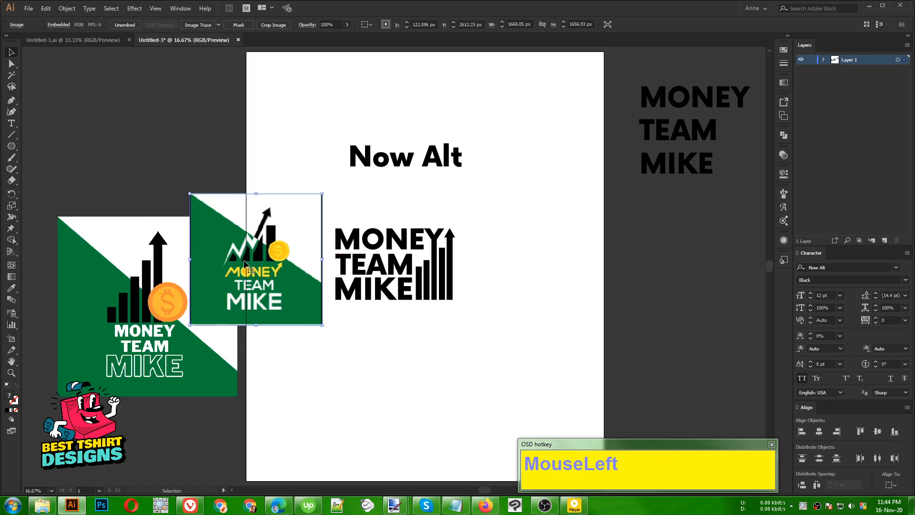
{"action": "left_click", "coordinate": [350, 407]}
{"action": "left_click_drag", "start_coordinate": [127, 346], "coordinate": [95, 321]}
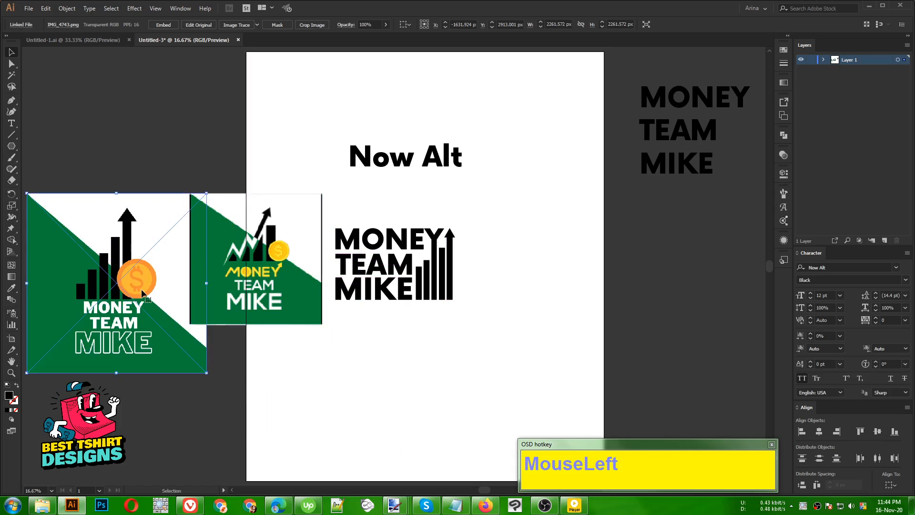
{"action": "left_click_drag", "start_coordinate": [256, 236], "coordinate": [264, 257]}
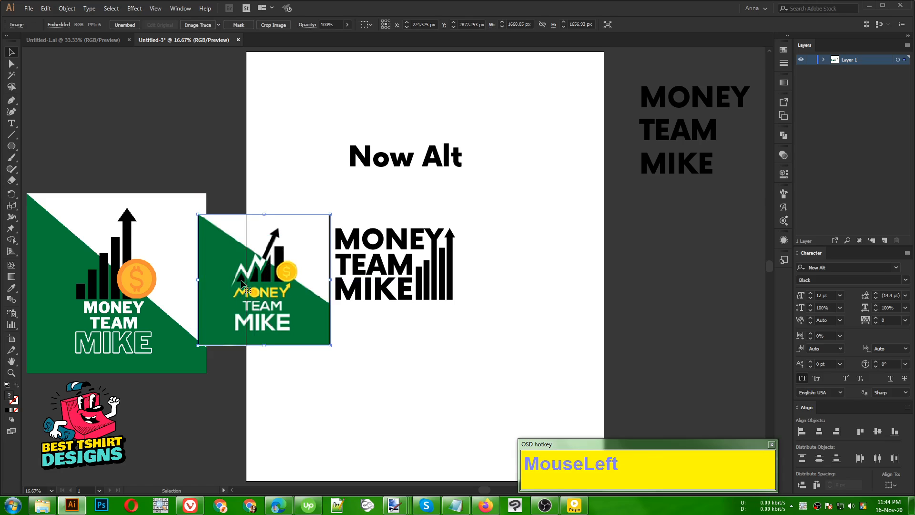
{"action": "left_click", "coordinate": [396, 385]}
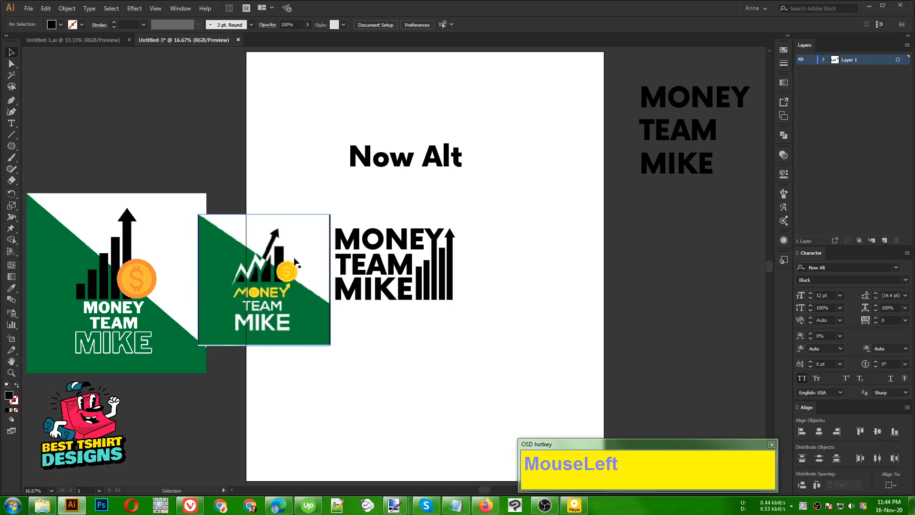
Ungroup the Money Team Mike design so its words and bars can be selected separately
{"action": "scroll", "coordinate": [397, 257], "scroll_direction": "up", "scroll_amount": 2}
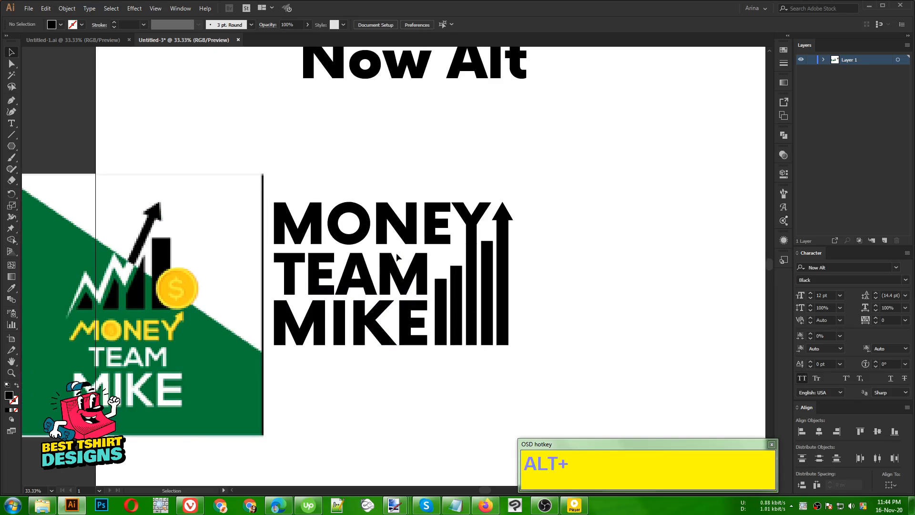
{"action": "left_click", "coordinate": [409, 241]}
{"action": "right_click", "coordinate": [409, 241]}
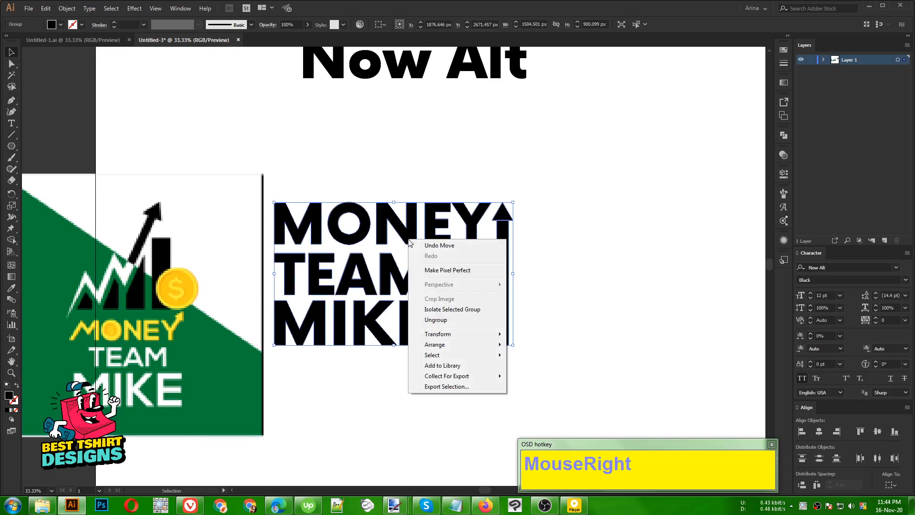
{"action": "left_click", "coordinate": [432, 320]}
{"action": "left_click", "coordinate": [552, 334]}
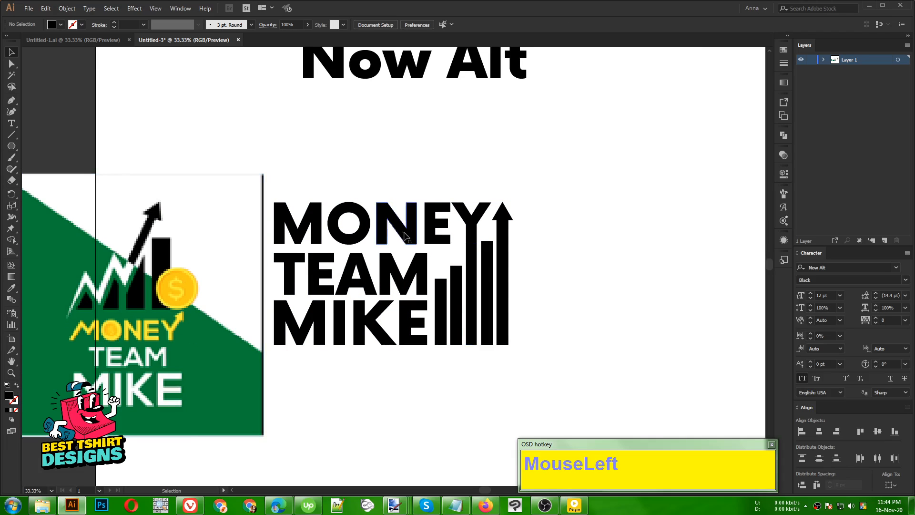
Fill the words MONEY, TEAM and MIKE with a green swatch close to the reference image's green, leaving the bars black
{"action": "left_click", "coordinate": [404, 236]}
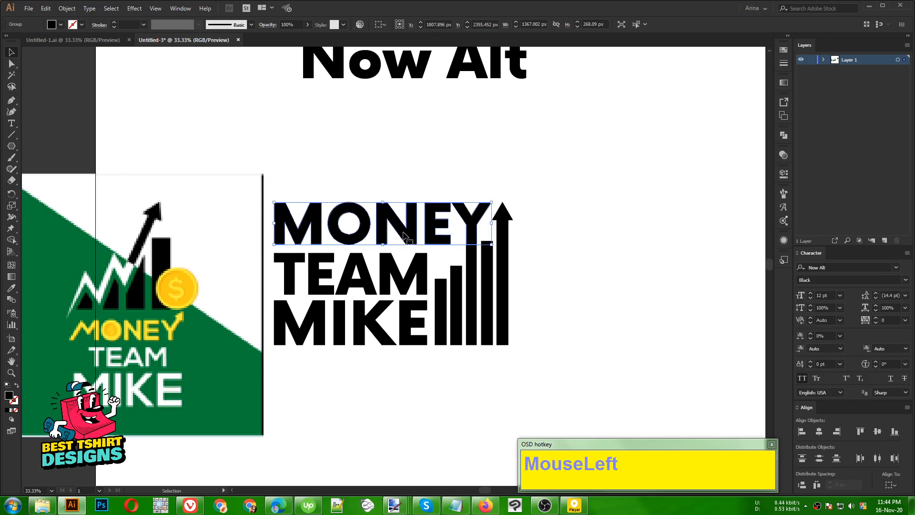
{"action": "left_click", "coordinate": [405, 274], "text": "shift"}
{"action": "left_click", "coordinate": [406, 320], "text": "shift"}
{"action": "key", "text": "shift+i"}
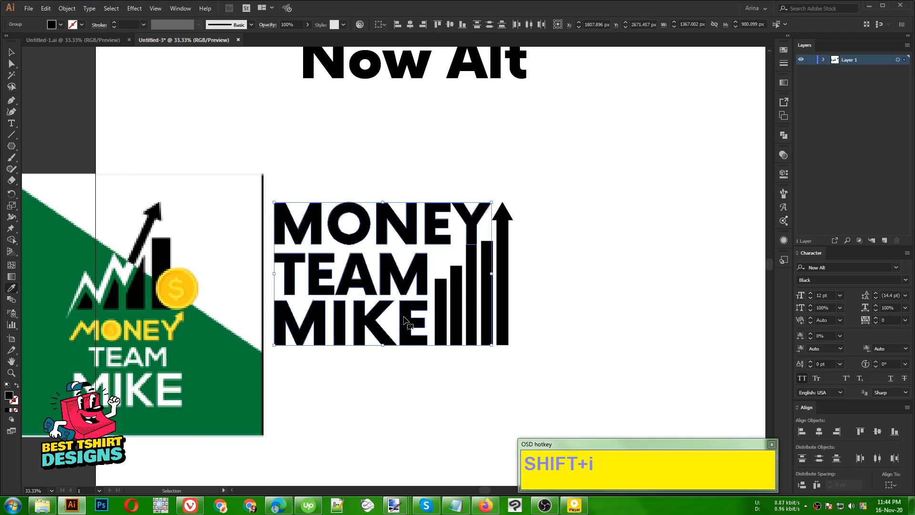
{"action": "left_click", "coordinate": [228, 387]}
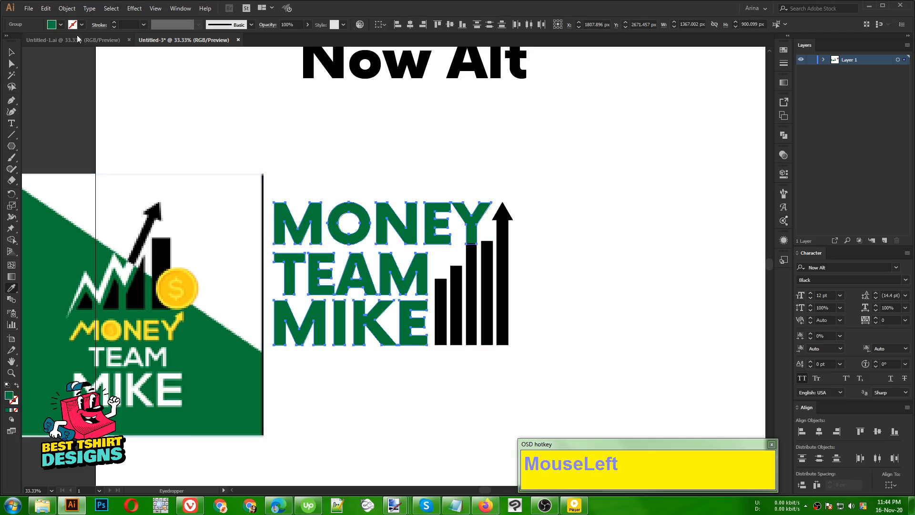
{"action": "left_click", "coordinate": [61, 25]}
{"action": "left_click", "coordinate": [40, 48]}
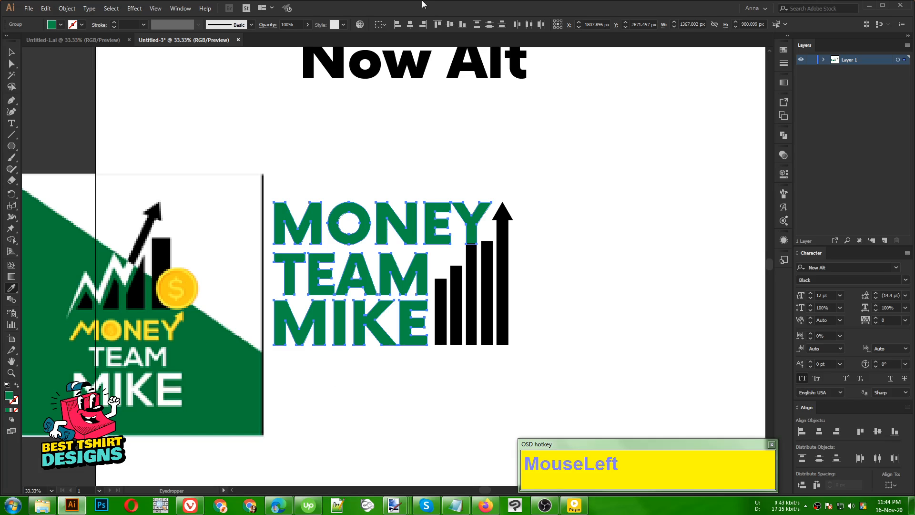
{"action": "key", "text": "v"}
{"action": "left_click", "coordinate": [392, 379]}
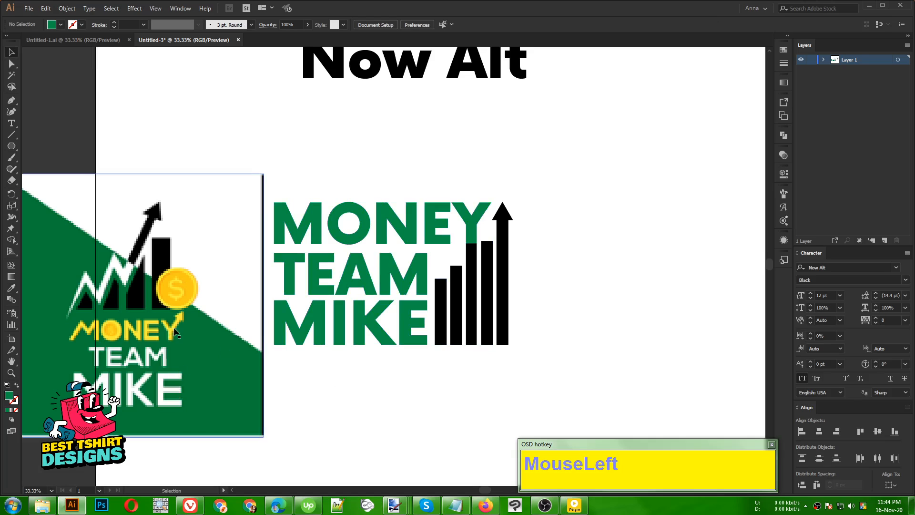
{"action": "left_click_drag", "start_coordinate": [443, 415], "coordinate": [443, 415]}
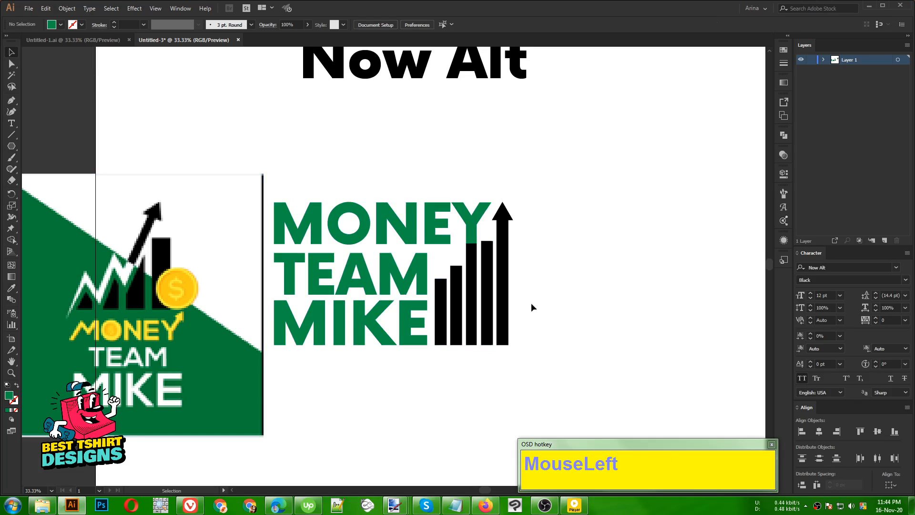
Recolour only the letter Y inside the MONEY group with a bright yellow matching the coin in the reference image
{"action": "left_click", "coordinate": [476, 254]}
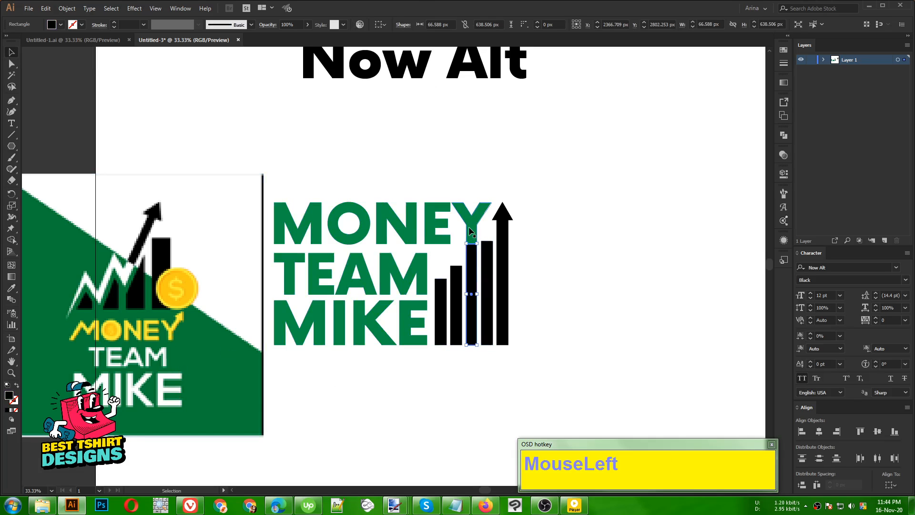
{"action": "double_click", "coordinate": [470, 231]}
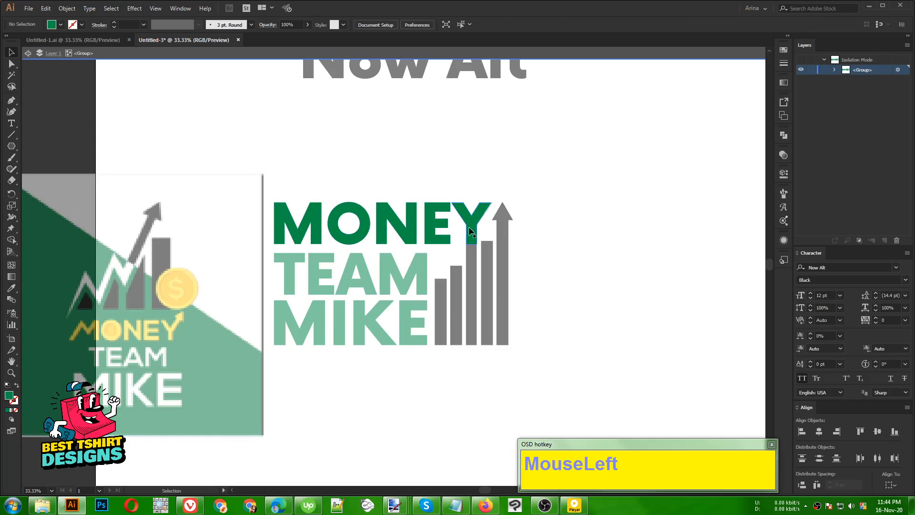
{"action": "left_click", "coordinate": [470, 231]}
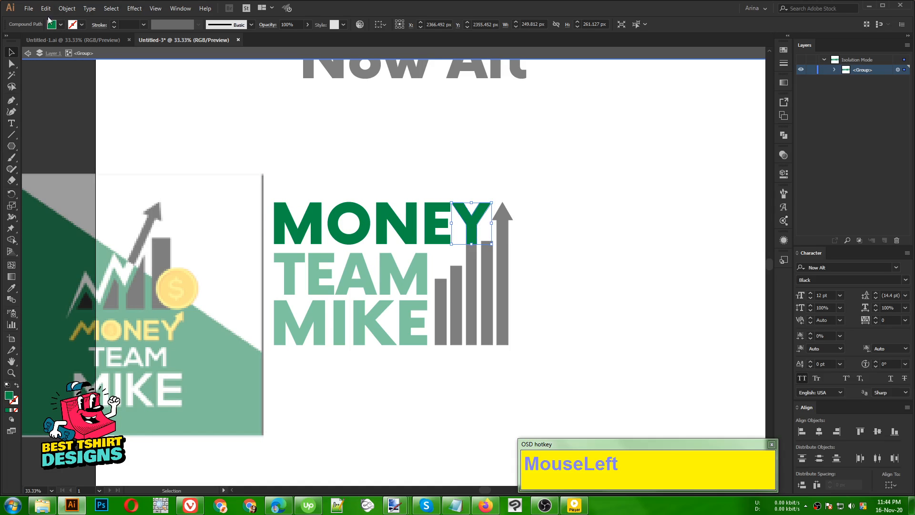
{"action": "left_click", "coordinate": [61, 25]}
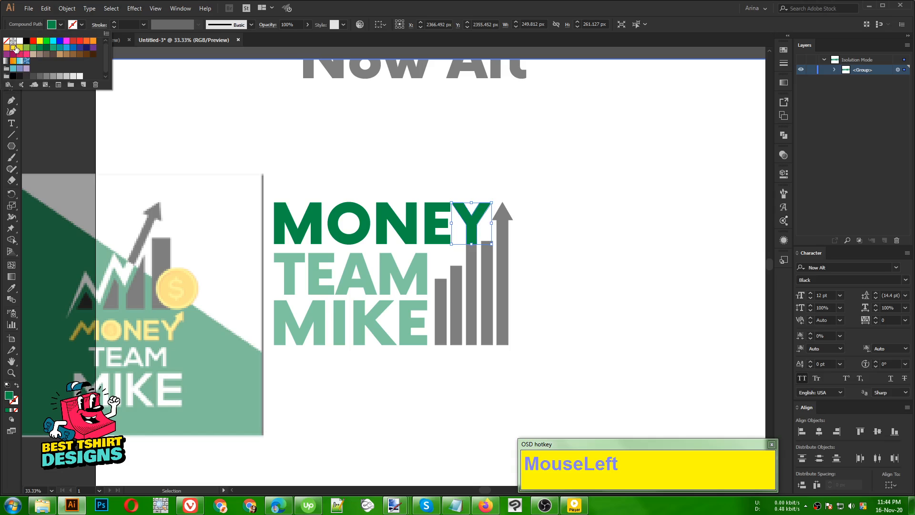
{"action": "left_click", "coordinate": [15, 49]}
{"action": "key", "text": "i"}
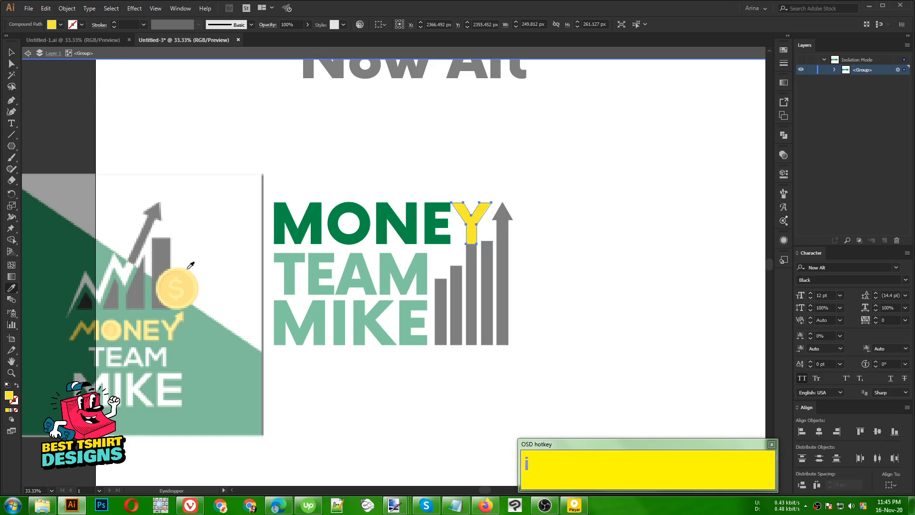
{"action": "left_click", "coordinate": [188, 281]}
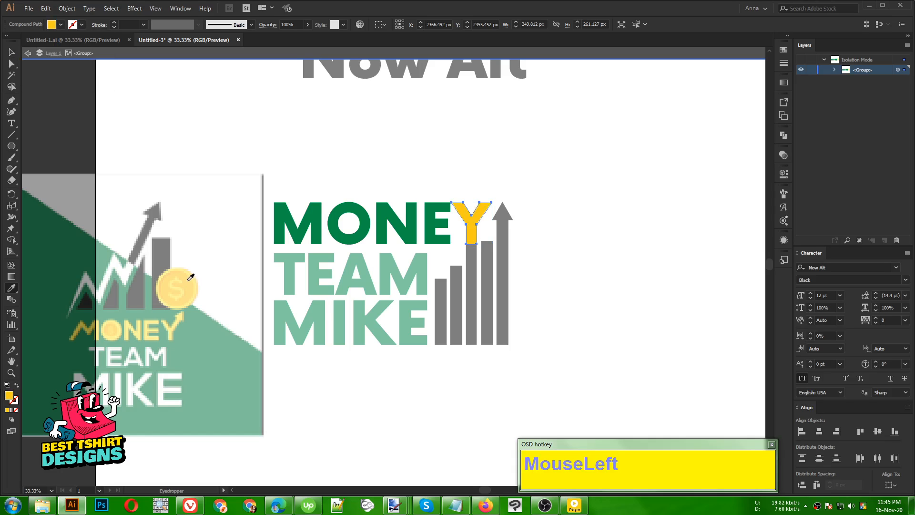
{"action": "left_click", "coordinate": [188, 272]}
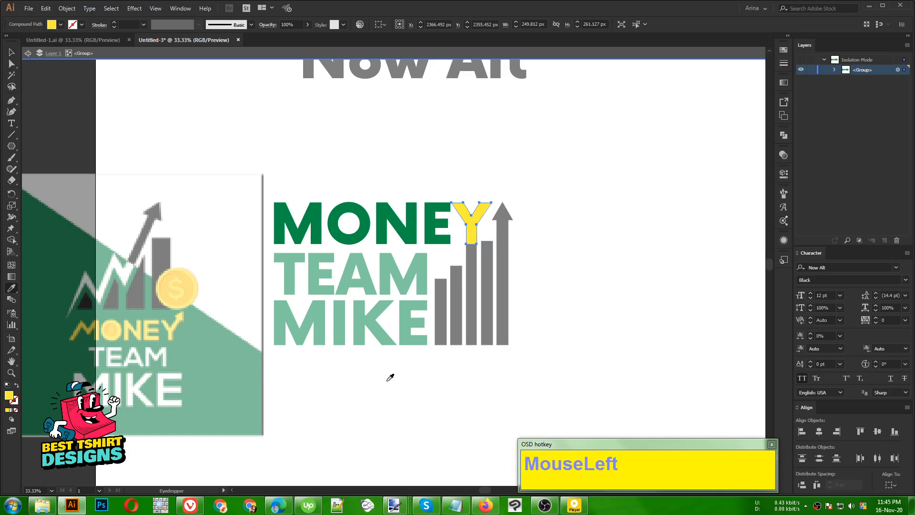
{"action": "key", "text": "v"}
{"action": "double_click", "coordinate": [465, 393]}
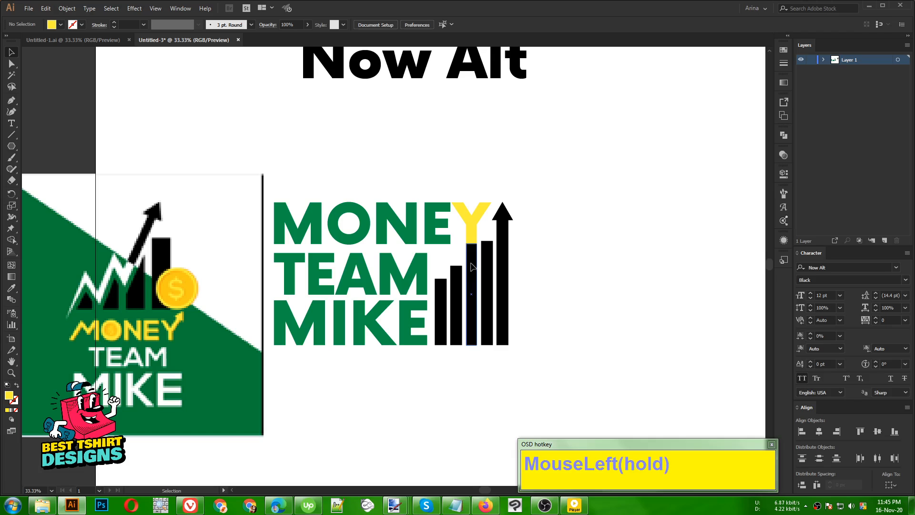
Recolour the bar directly beneath the letter Y with the Y's yellow, sampled with the Eyedropper
{"action": "left_click", "coordinate": [472, 267]}
{"action": "key", "text": "i"}
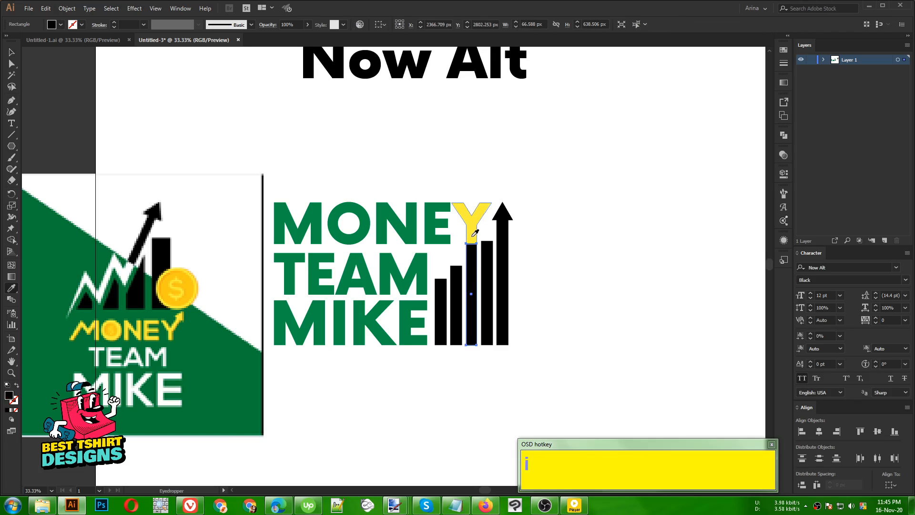
{"action": "left_click", "coordinate": [475, 231]}
{"action": "key", "text": "v"}
{"action": "left_click", "coordinate": [562, 276]}
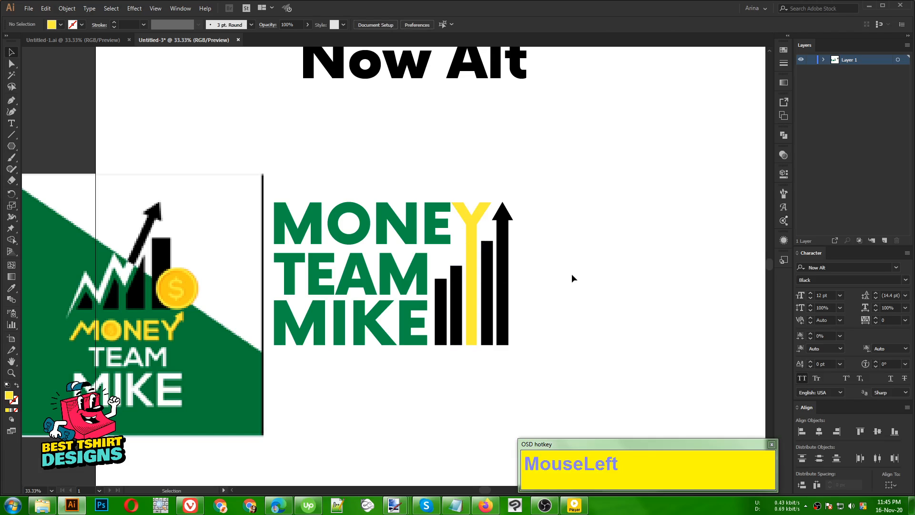
Recolour the four remaining black bars white by sampling the white zigzag line in the reference image
{"action": "left_click", "coordinate": [505, 296]}
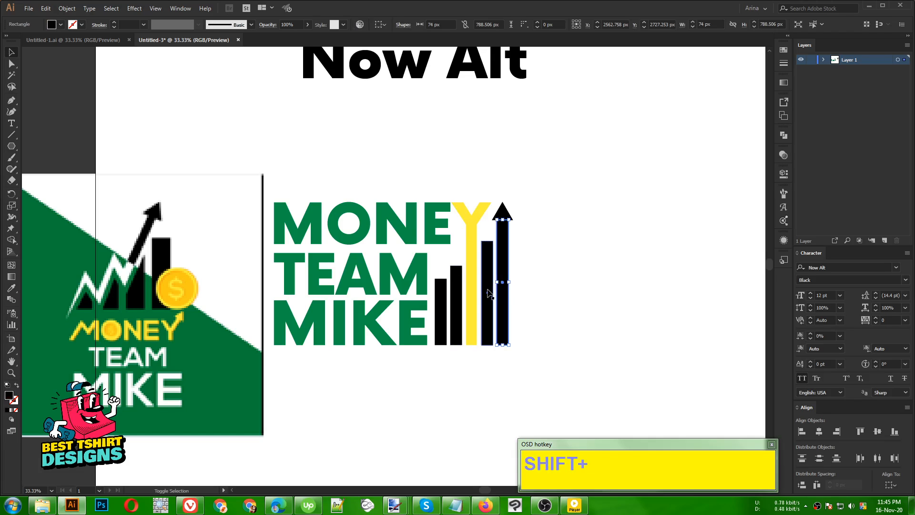
{"action": "left_click", "coordinate": [489, 294], "text": "shift"}
{"action": "left_click", "coordinate": [456, 301], "text": "shift"}
{"action": "left_click", "coordinate": [444, 305], "text": "shift"}
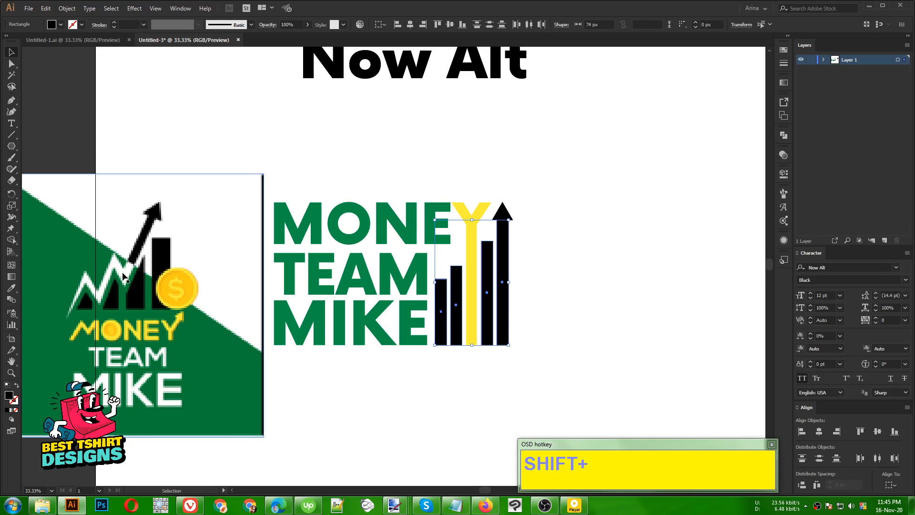
{"action": "key", "text": "i"}
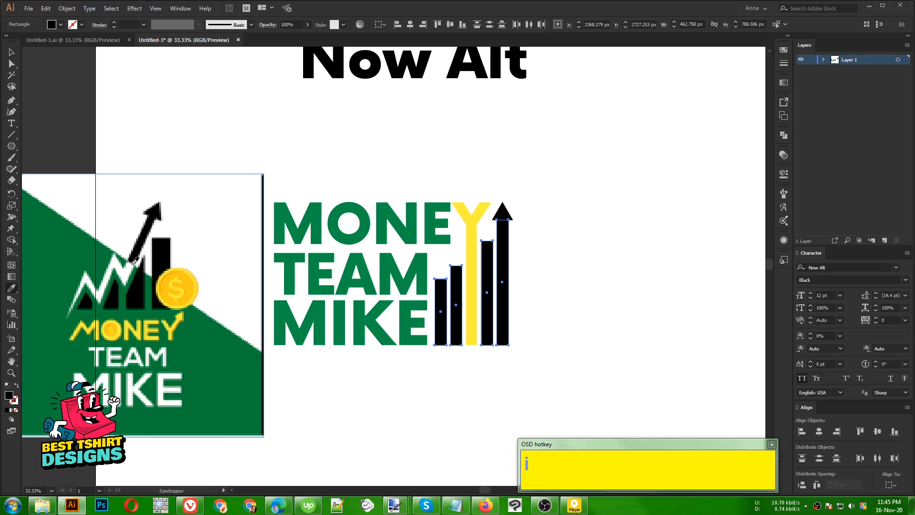
{"action": "left_click", "coordinate": [128, 266]}
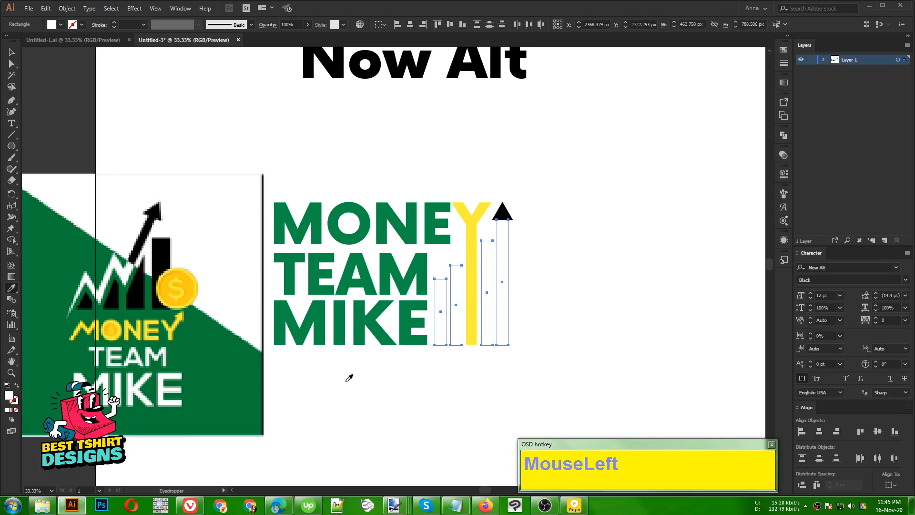
{"action": "key", "text": "v"}
{"action": "left_click", "coordinate": [517, 210]}
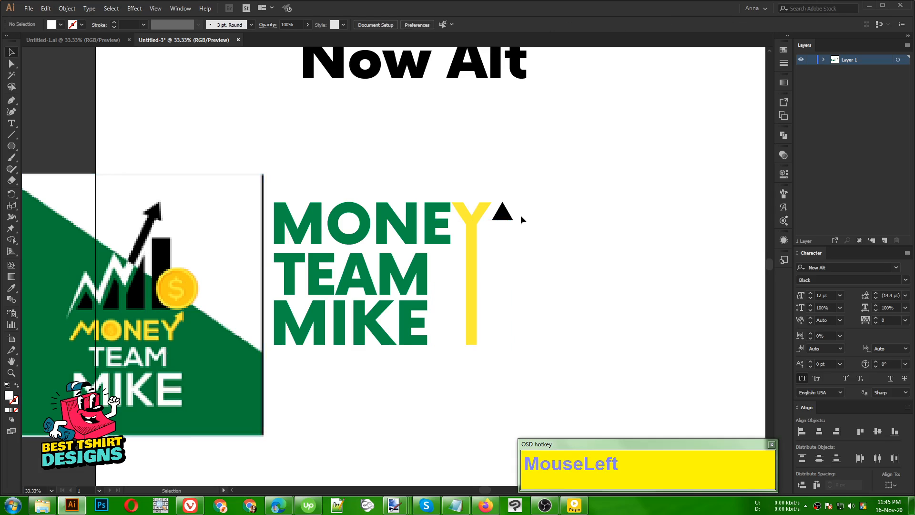
Recolour the triangular arrowhead above the tallest bar with the yellow of the letter Y
{"action": "left_click", "coordinate": [504, 212]}
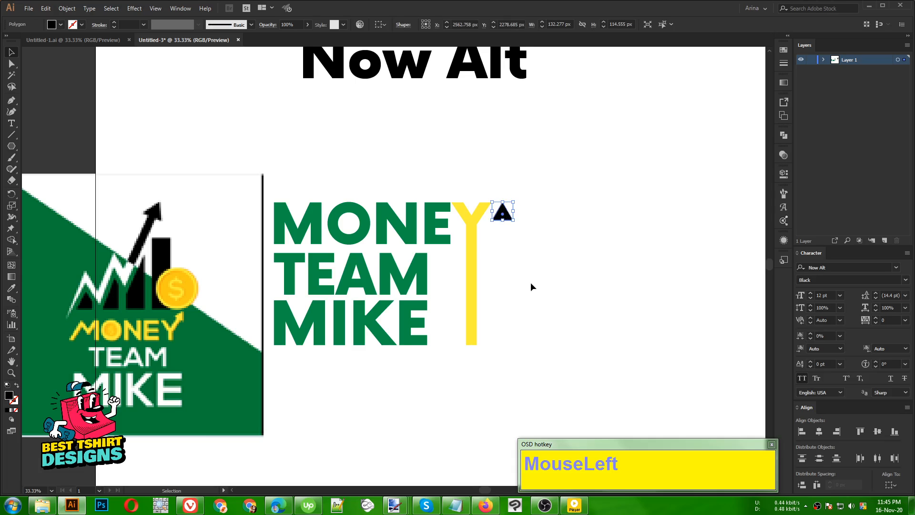
{"action": "key", "text": "i"}
{"action": "left_click", "coordinate": [475, 217]}
{"action": "key", "text": "v"}
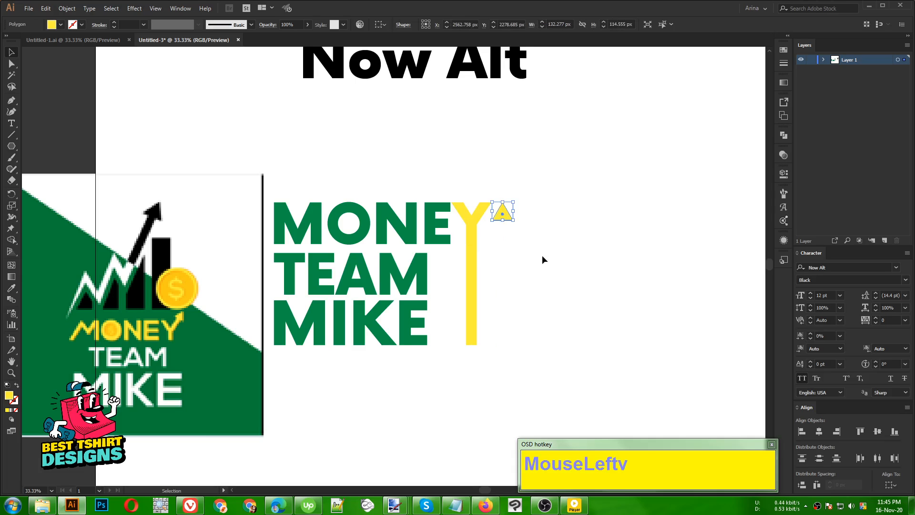
{"action": "left_click", "coordinate": [544, 259]}
Group all words, bars and the arrowhead of the coloured design and move it onto the dark canvas beside the artboard
{"action": "scroll", "coordinate": [543, 260], "scroll_direction": "down", "scroll_amount": 1}
{"action": "left_click_drag", "start_coordinate": [316, 330], "coordinate": [254, 326]}
{"action": "left_click_drag", "start_coordinate": [304, 182], "coordinate": [611, 356]}
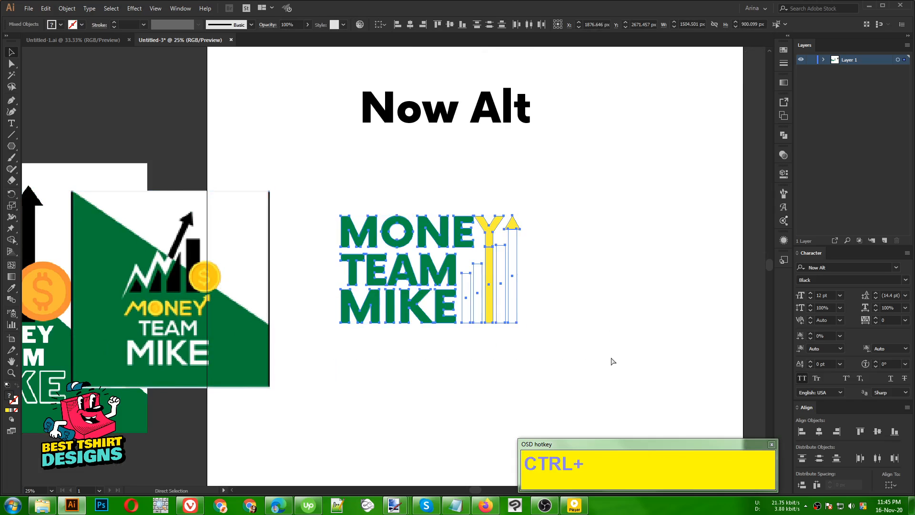
{"action": "key", "text": "ctrl+g"}
{"action": "scroll", "coordinate": [462, 282], "scroll_direction": "down", "scroll_amount": 2, "text": "alt"}
{"action": "left_click_drag", "start_coordinate": [464, 283], "coordinate": [687, 311]}
{"action": "scroll", "coordinate": [723, 313], "scroll_direction": "up", "scroll_amount": 2, "text": "alt"}
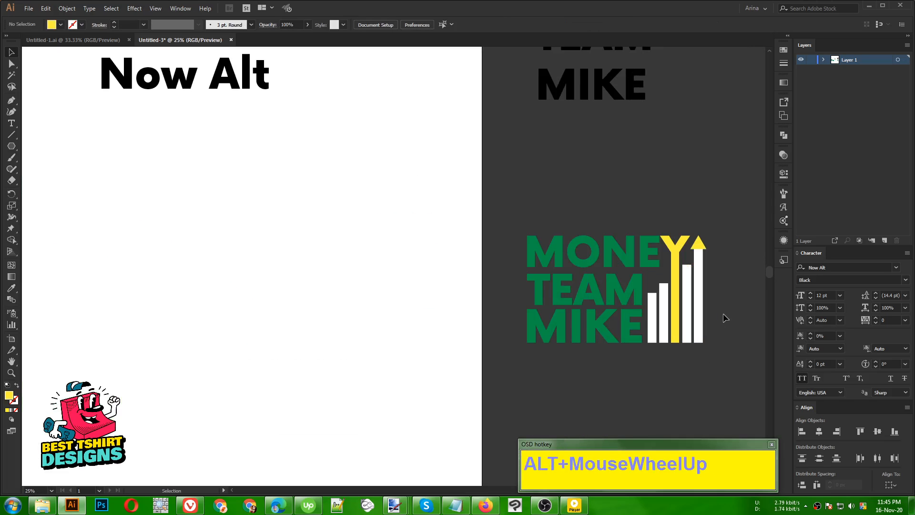
{"action": "left_click", "coordinate": [658, 371]}
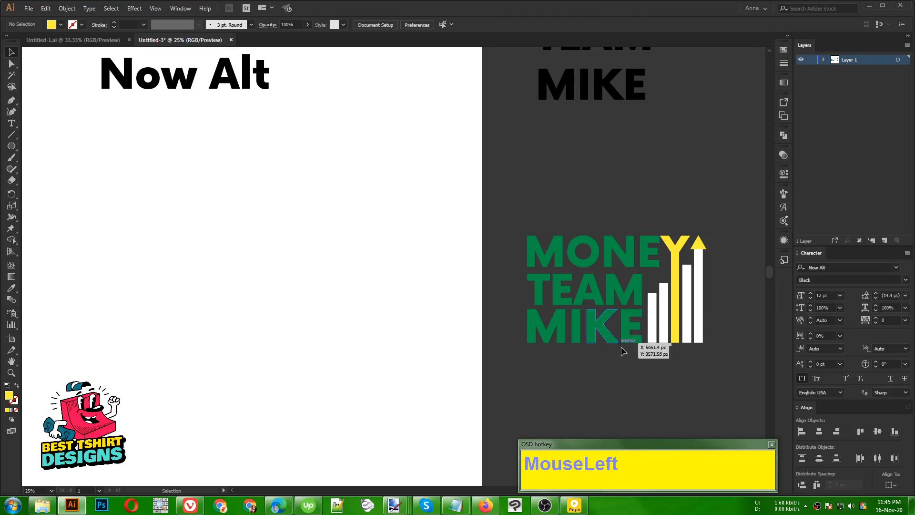
Move the reference image with the zigzag arrow next to the coloured logo for comparison
{"action": "scroll", "coordinate": [650, 372], "scroll_direction": "down", "scroll_amount": 1, "text": "alt"}
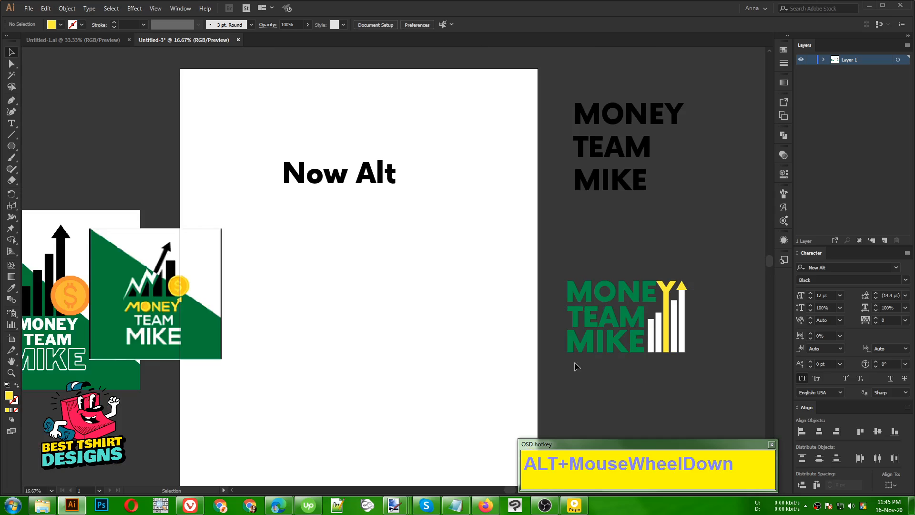
{"action": "left_click_drag", "start_coordinate": [142, 298], "coordinate": [465, 364]}
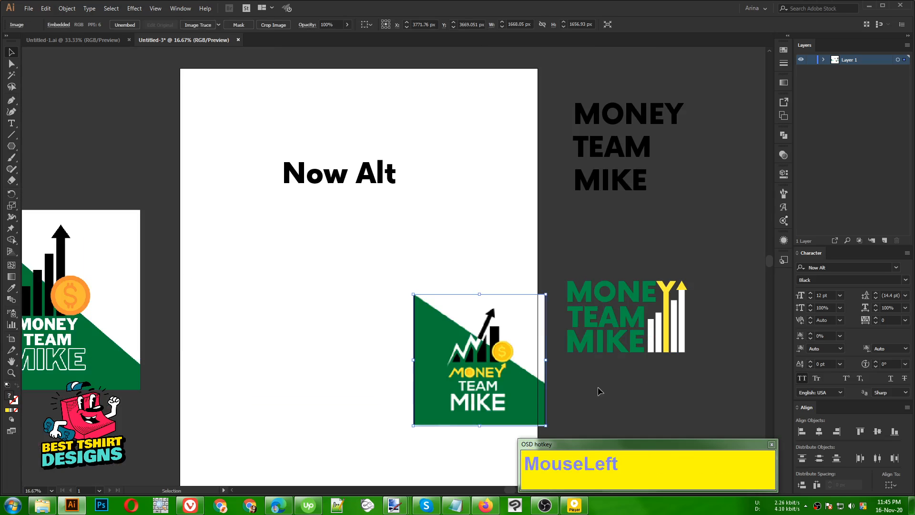
{"action": "left_click", "coordinate": [619, 386]}
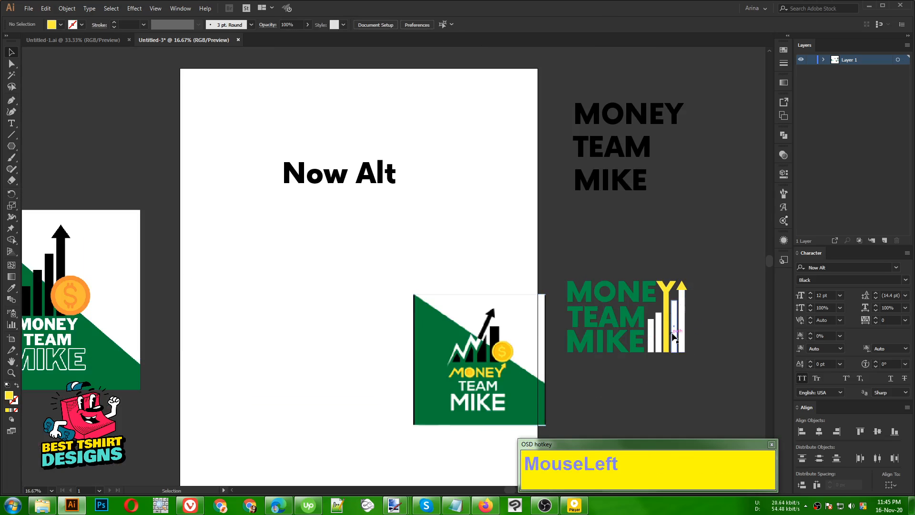
Recolour the arrowhead inside the logo group white to match the tallest bar, and leave the group
{"action": "scroll", "coordinate": [700, 332], "scroll_direction": "up", "scroll_amount": 1, "text": "alt"}
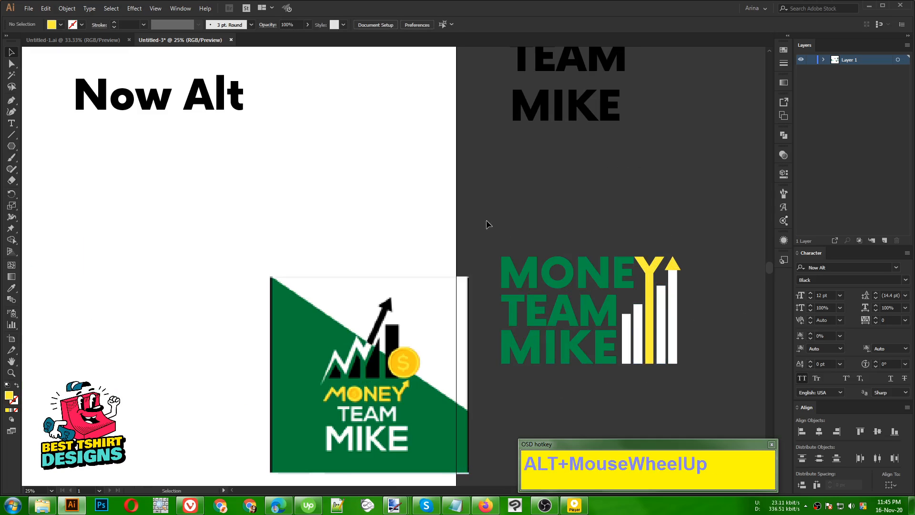
{"action": "left_click_drag", "start_coordinate": [489, 224], "coordinate": [688, 392]}
{"action": "left_click", "coordinate": [723, 344]}
{"action": "scroll", "coordinate": [691, 276], "scroll_direction": "up", "scroll_amount": 2, "text": "alt"}
{"action": "double_click", "coordinate": [654, 250]}
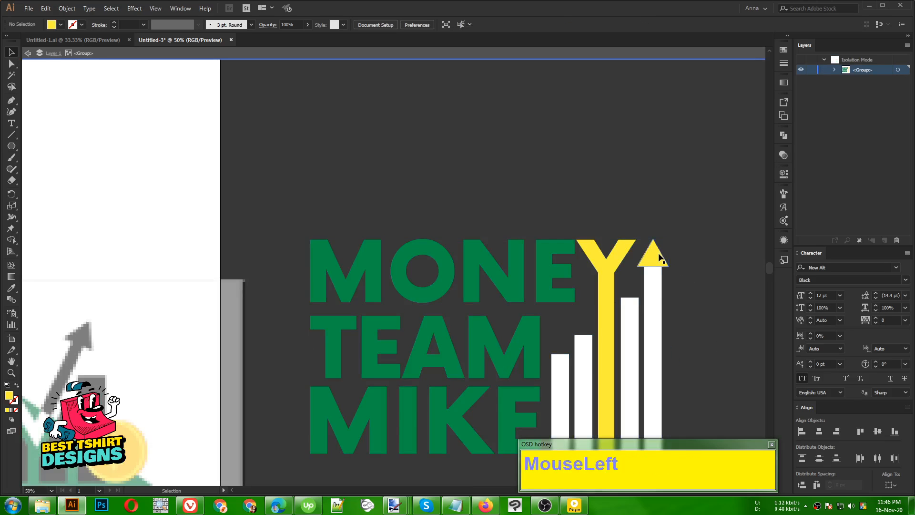
{"action": "left_click", "coordinate": [659, 258]}
{"action": "key", "text": "i"}
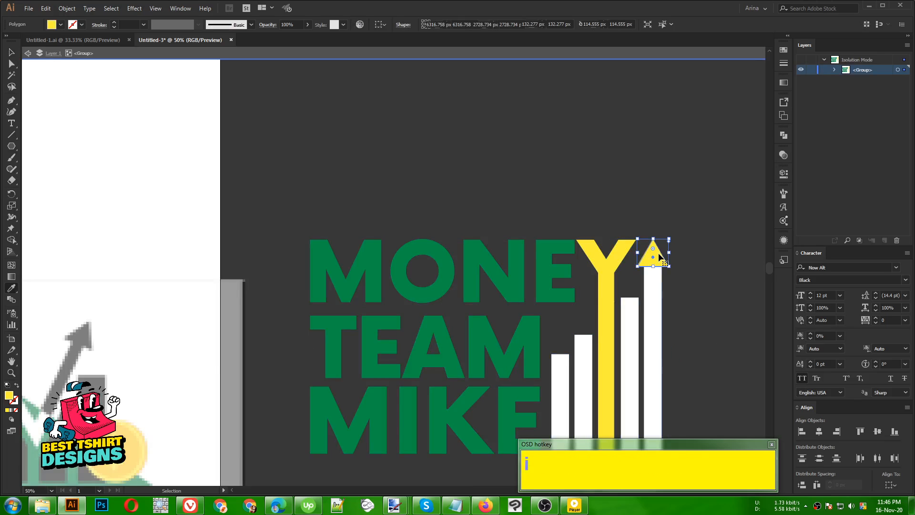
{"action": "left_click", "coordinate": [659, 285]}
{"action": "key", "text": "v"}
{"action": "double_click", "coordinate": [690, 295]}
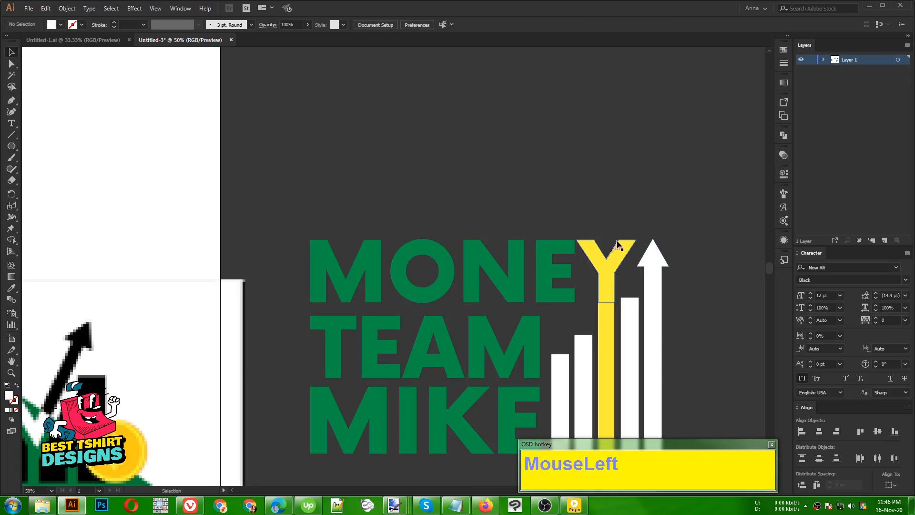
Move the reference image back onto the artboard, at its left side just below the Now Alt text
{"action": "scroll", "coordinate": [588, 194], "scroll_direction": "down", "scroll_amount": 2, "text": "alt"}
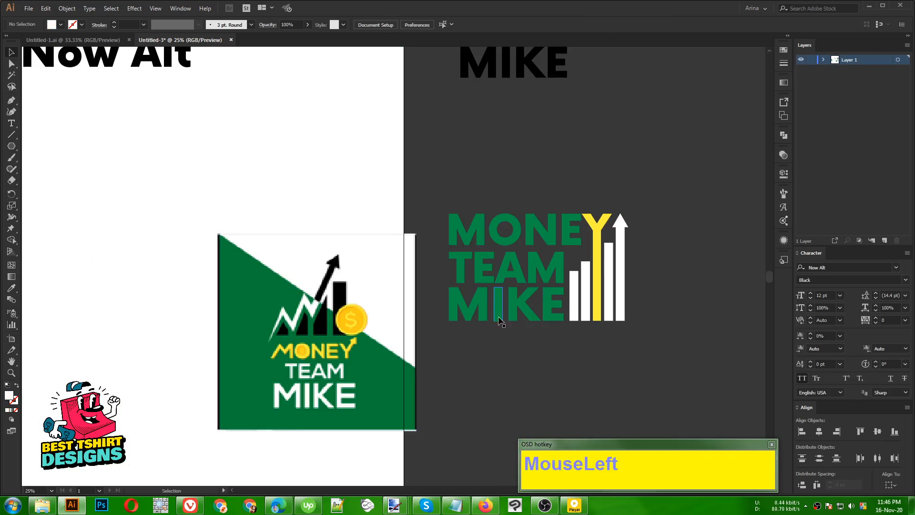
{"action": "scroll", "coordinate": [571, 359], "scroll_direction": "down", "scroll_amount": 1, "text": "alt"}
{"action": "left_click_drag", "start_coordinate": [428, 348], "coordinate": [192, 263]}
{"action": "left_click", "coordinate": [534, 191]}
{"action": "left_click", "coordinate": [315, 248]}
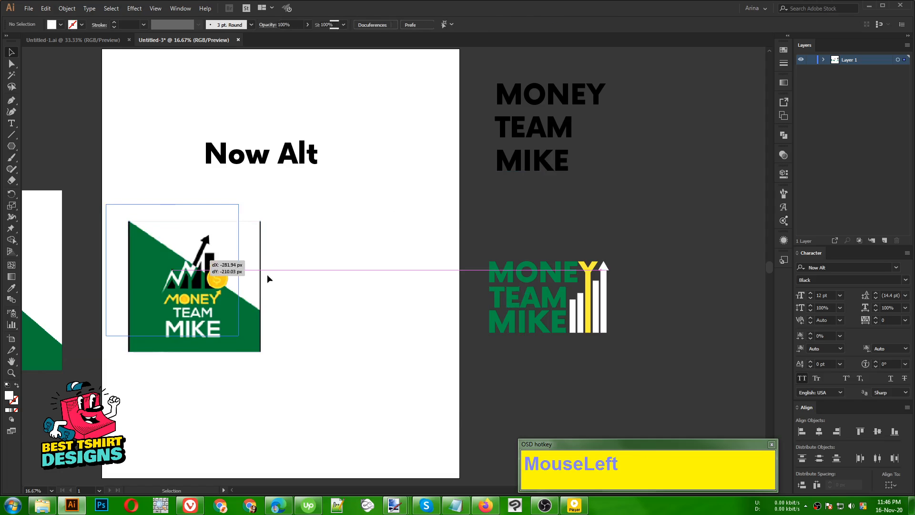
{"action": "left_click_drag", "start_coordinate": [315, 285], "coordinate": [652, 322]}
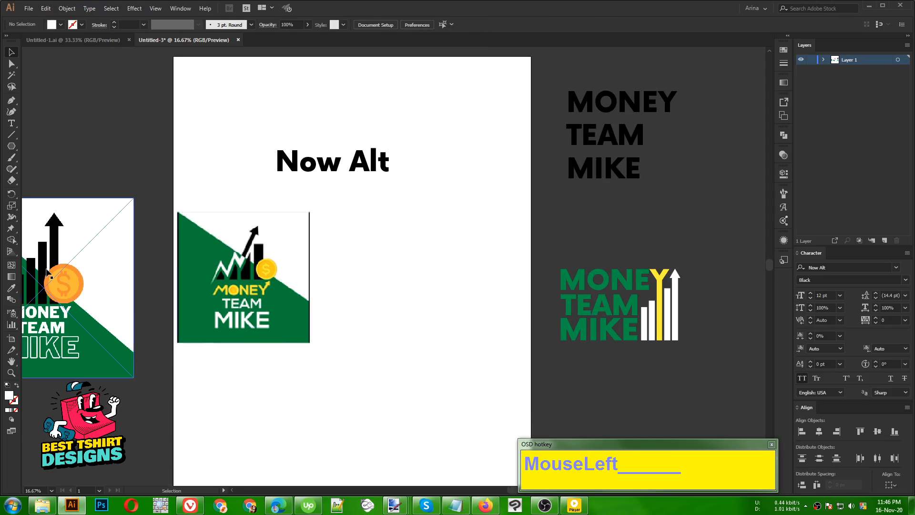
{"action": "left_click_drag", "start_coordinate": [191, 343], "coordinate": [225, 339]}
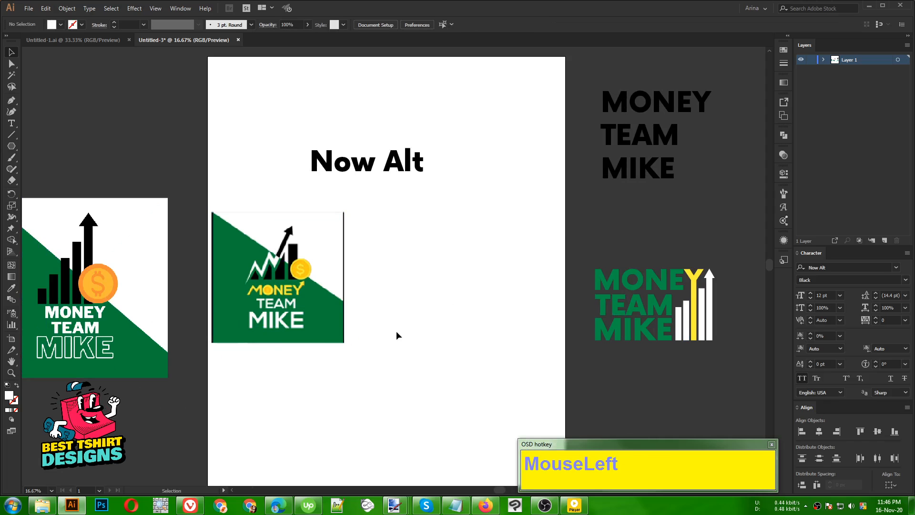
{"action": "left_click_drag", "start_coordinate": [290, 301], "coordinate": [293, 273]}
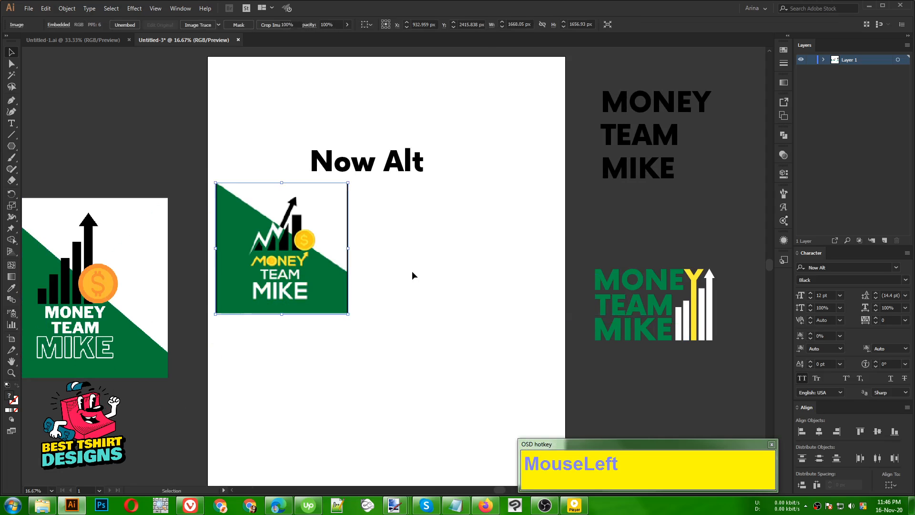
{"action": "left_click_drag", "start_coordinate": [383, 344], "coordinate": [213, 180]}
{"action": "left_click", "coordinate": [435, 284]}
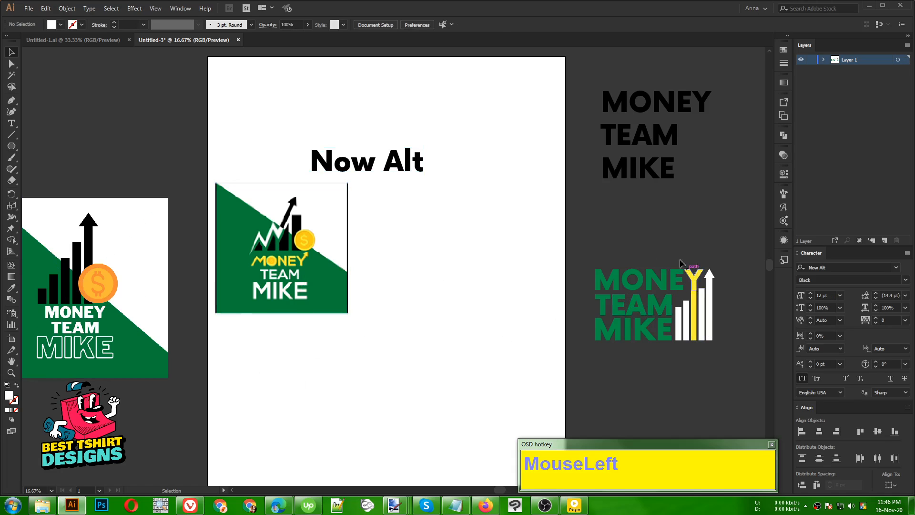
{"action": "left_click_drag", "start_coordinate": [679, 219], "coordinate": [660, 240]}
{"action": "left_click_drag", "start_coordinate": [657, 288], "coordinate": [603, 304]}
{"action": "key", "text": "ctrl+z"}
{"action": "left_click", "coordinate": [689, 246]}
Examine the coloured logo's lettering, bars and arrow against the dark canvas, both close up and beside the black text version
{"action": "scroll", "coordinate": [738, 286], "scroll_direction": "up", "scroll_amount": 3, "text": "alt"}
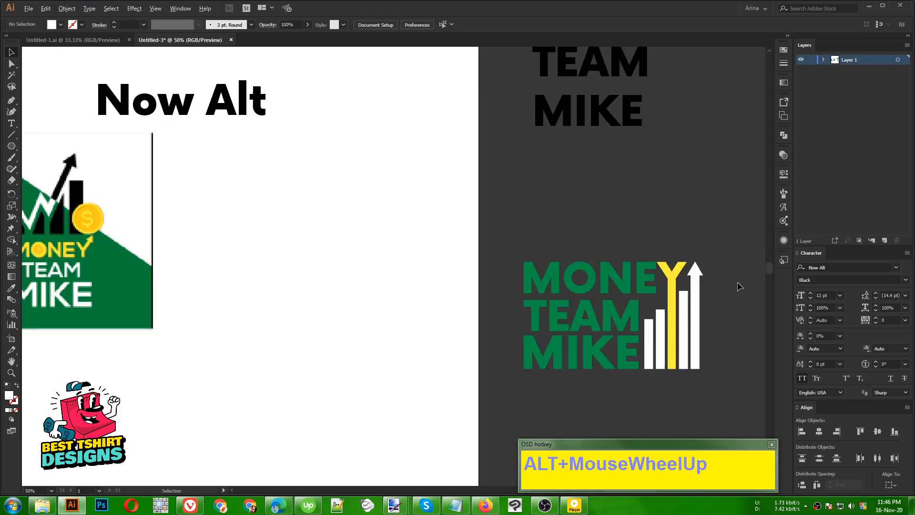
{"action": "scroll", "coordinate": [562, 269], "scroll_direction": "up", "scroll_amount": 1, "text": "alt"}
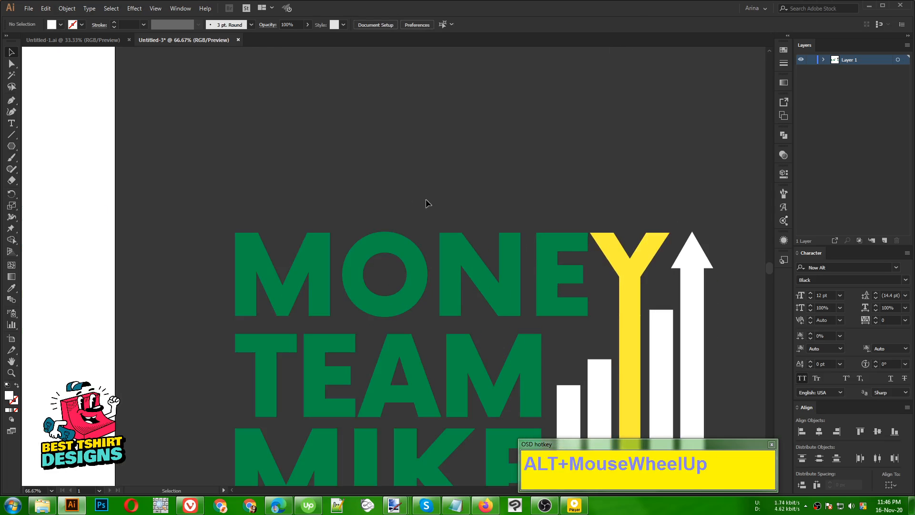
{"action": "left_click", "coordinate": [415, 168]}
{"action": "left_click", "coordinate": [387, 237]}
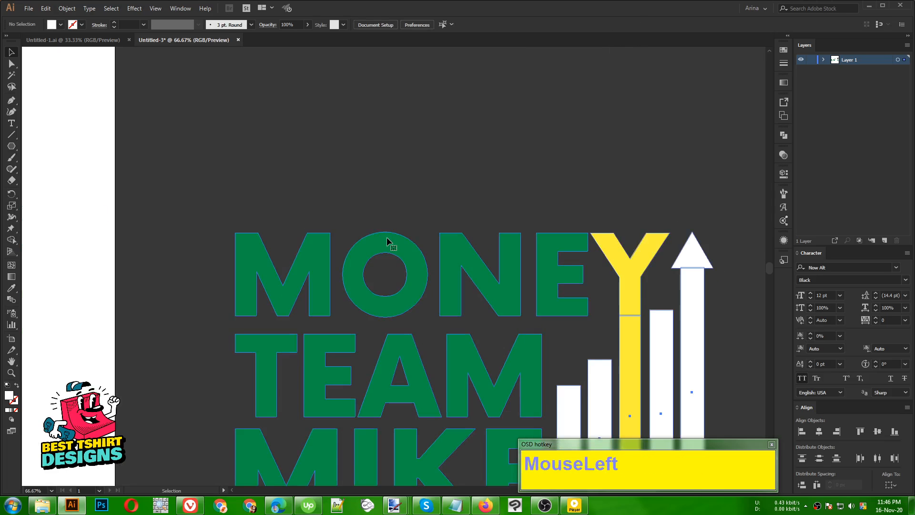
{"action": "left_click", "coordinate": [430, 171]}
{"action": "scroll", "coordinate": [520, 202], "scroll_direction": "down", "scroll_amount": 2, "text": "alt"}
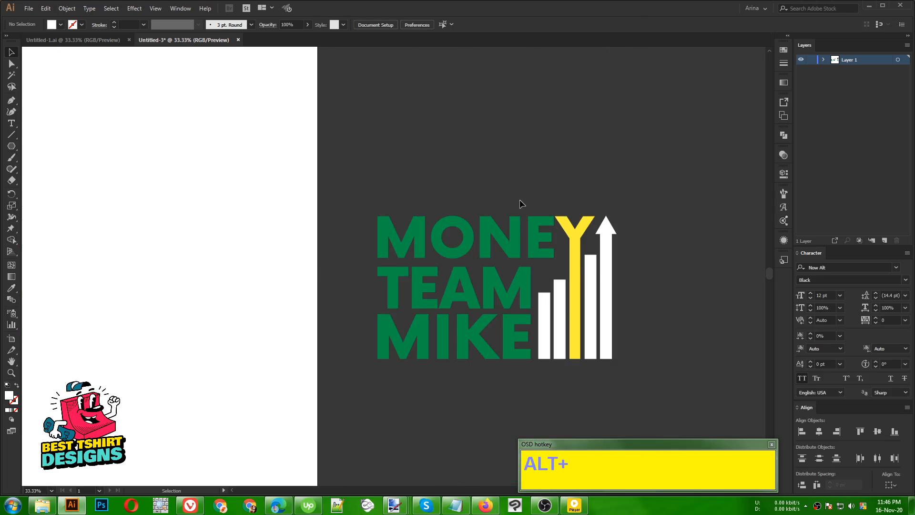
{"action": "scroll", "coordinate": [521, 204], "scroll_direction": "up", "scroll_amount": 2}
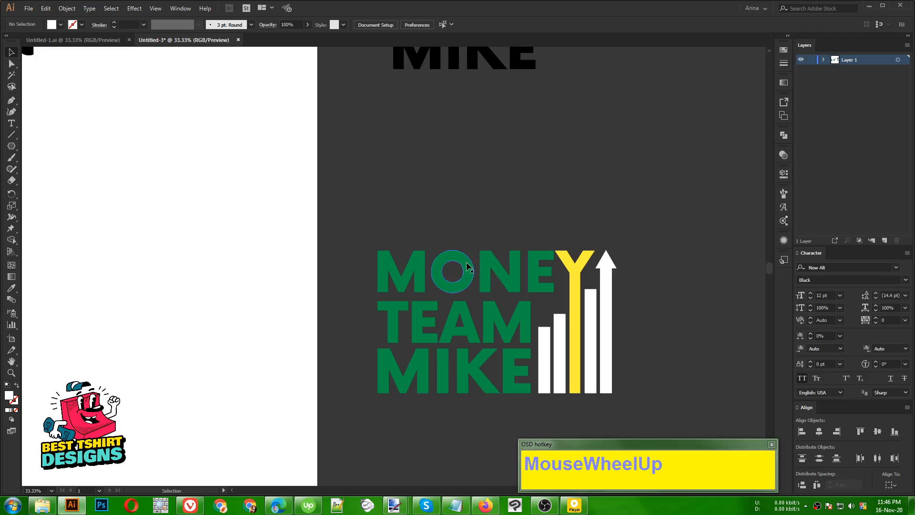
{"action": "left_click", "coordinate": [515, 217]}
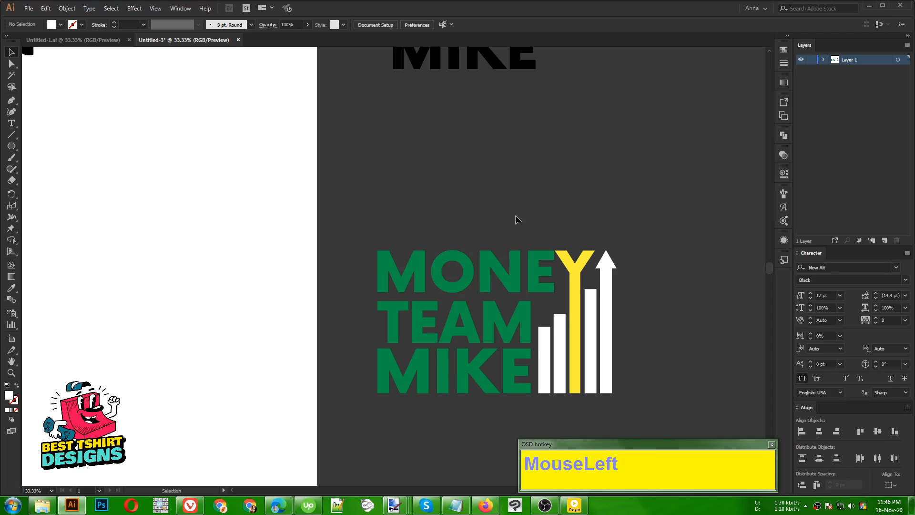
{"action": "scroll", "coordinate": [479, 258], "scroll_direction": "up", "scroll_amount": 1, "text": "alt"}
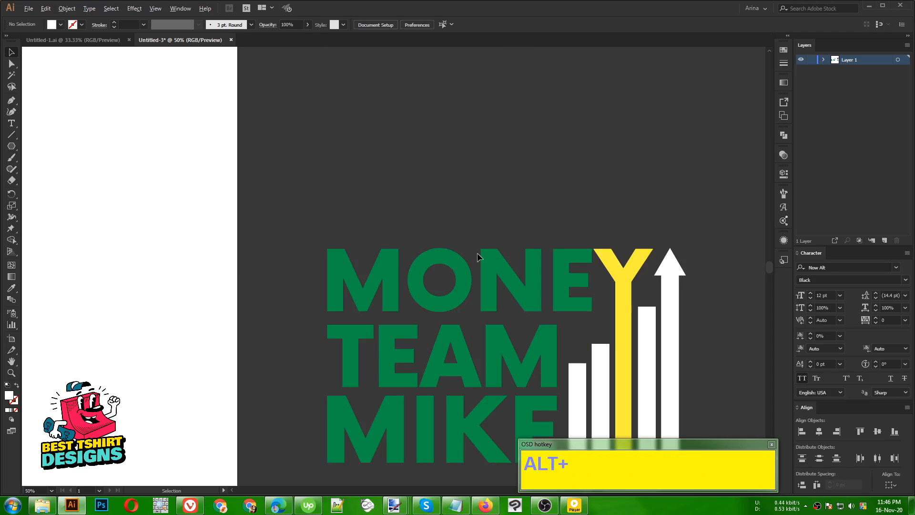
{"action": "scroll", "coordinate": [479, 257], "scroll_direction": "up", "scroll_amount": 2, "text": "alt"}
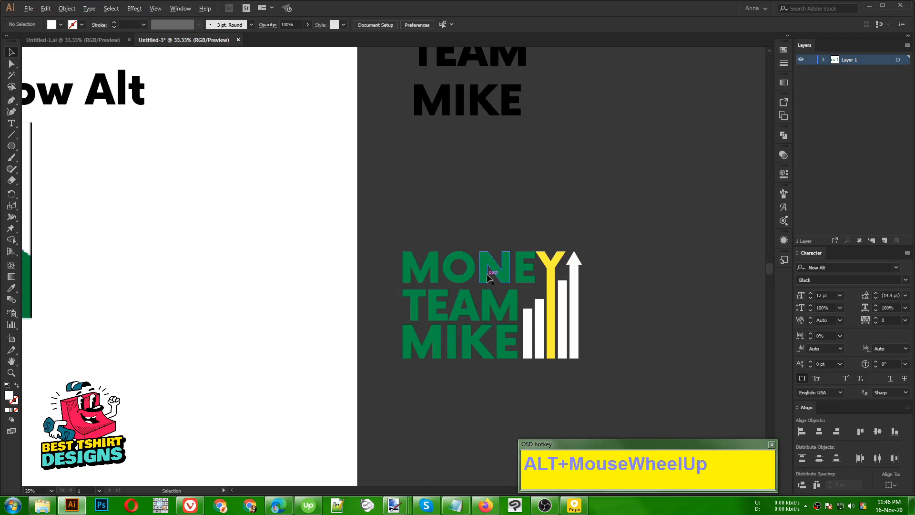
{"action": "scroll", "coordinate": [489, 277], "scroll_direction": "up", "scroll_amount": 4, "text": "alt"}
{"action": "scroll", "coordinate": [369, 264], "scroll_direction": "down", "scroll_amount": 3, "text": "alt"}
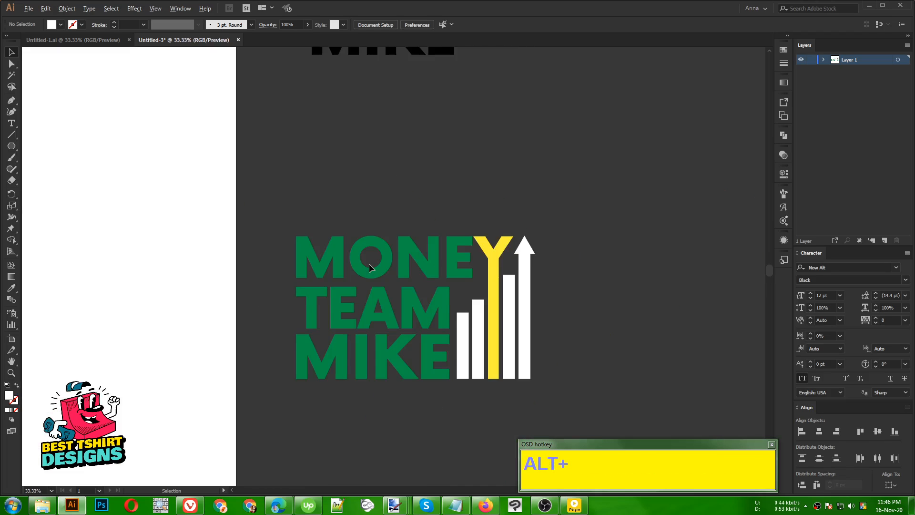
{"action": "scroll", "coordinate": [370, 266], "scroll_direction": "up", "scroll_amount": 4}
{"action": "scroll", "coordinate": [424, 274], "scroll_direction": "down", "scroll_amount": 2, "text": "alt"}
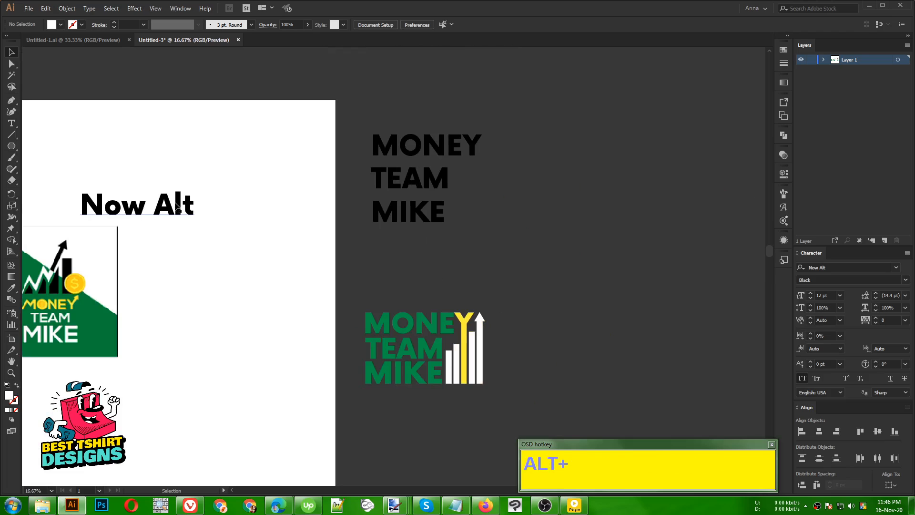
Duplicate the Now Alt text to the canvas just above the coloured logo and replace its wording with "$"
{"action": "left_click_drag", "start_coordinate": [177, 207], "coordinate": [484, 281]}
{"action": "triple_click", "coordinate": [482, 276]}
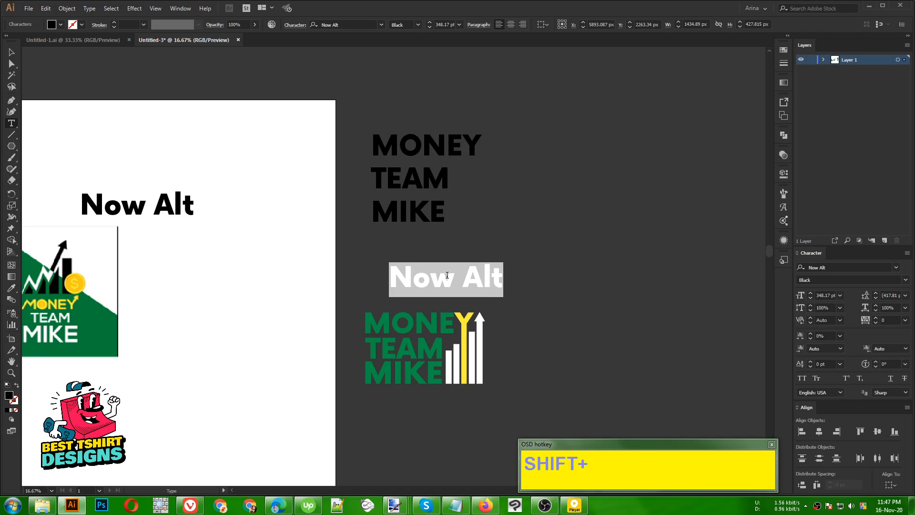
{"action": "type", "text": "$"}
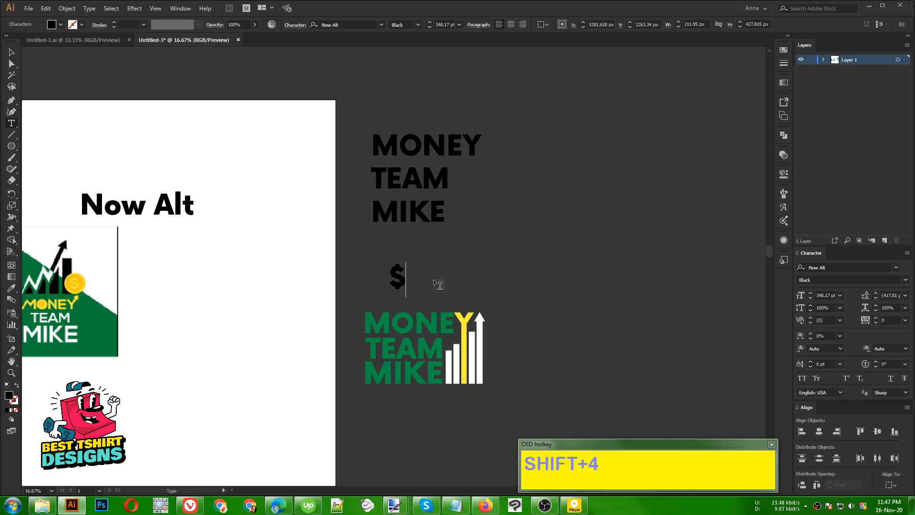
{"action": "left_click", "coordinate": [16, 51]}
Convert the dollar sign above the coloured logo to outlines
{"action": "scroll", "coordinate": [422, 291], "scroll_direction": "up", "scroll_amount": 1, "text": "alt"}
{"action": "right_click", "coordinate": [389, 276]}
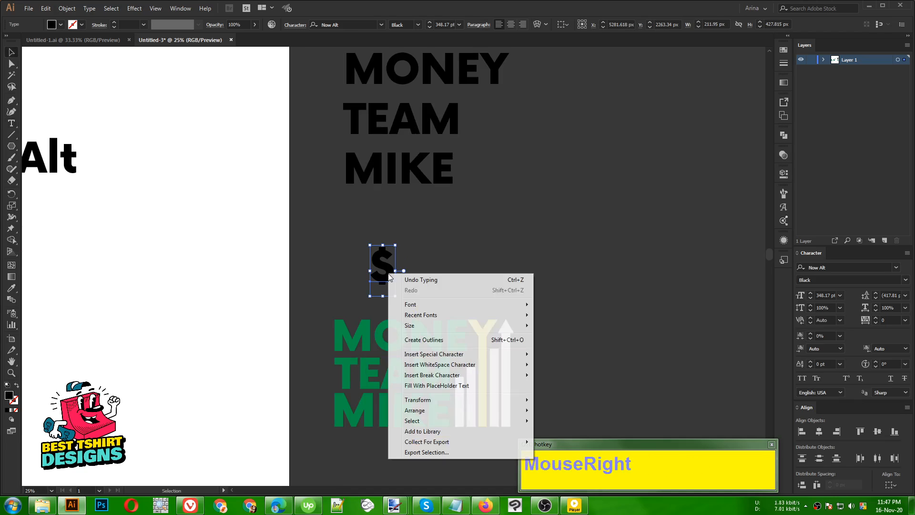
{"action": "left_click", "coordinate": [453, 266]}
{"action": "left_click", "coordinate": [389, 290]}
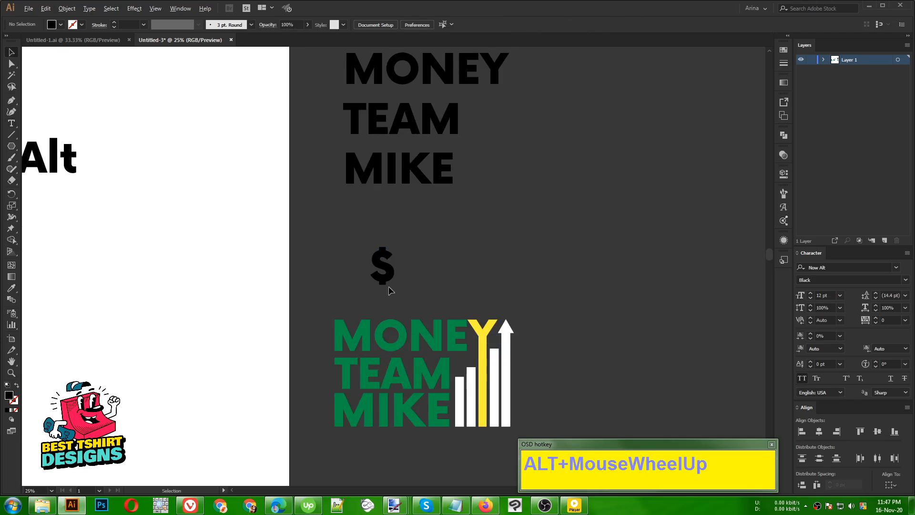
Cut the outlined dollar sign and paste it inside the MONEY group of the coloured logo
{"action": "scroll", "coordinate": [390, 292], "scroll_direction": "up", "scroll_amount": 2, "text": "alt"}
{"action": "left_click", "coordinate": [383, 242]}
{"action": "scroll", "coordinate": [461, 224], "scroll_direction": "down", "scroll_amount": 2}
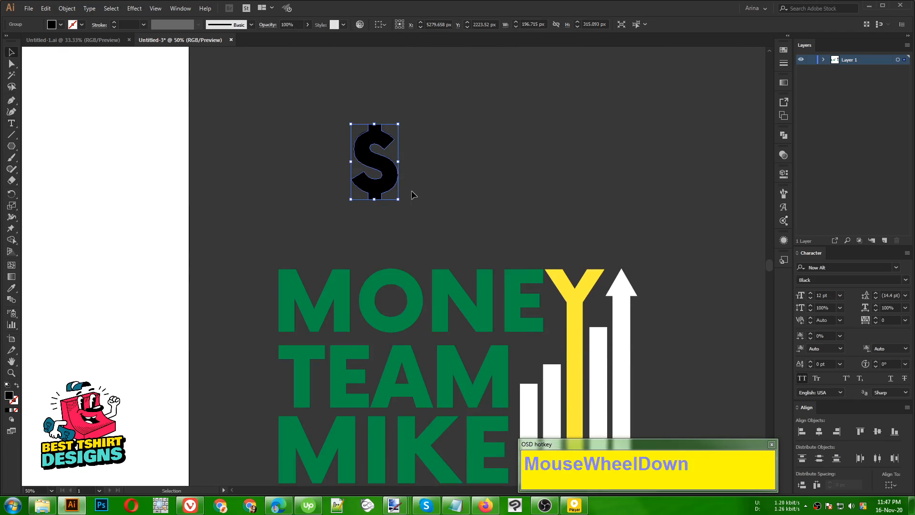
{"action": "key", "text": "ctrl"}
{"action": "key", "text": "ctrl+x"}
{"action": "scroll", "coordinate": [458, 332], "scroll_direction": "up", "scroll_amount": 2, "text": "alt"}
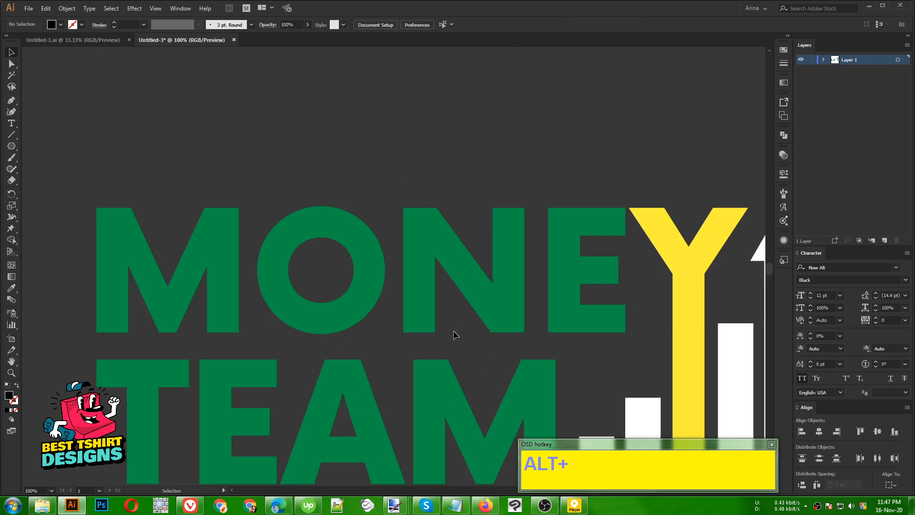
{"action": "left_click", "coordinate": [367, 294]}
{"action": "double_click", "coordinate": [365, 269]}
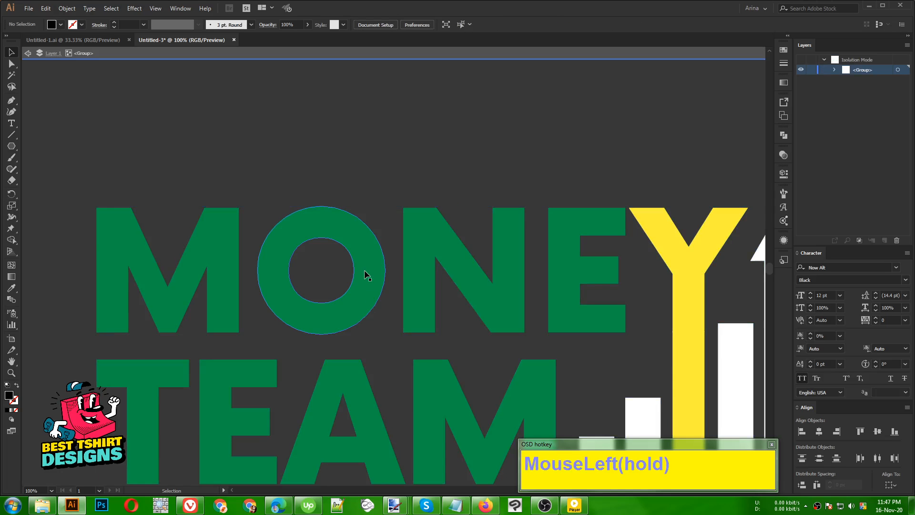
{"action": "left_click", "coordinate": [365, 270]}
{"action": "double_click", "coordinate": [364, 270]}
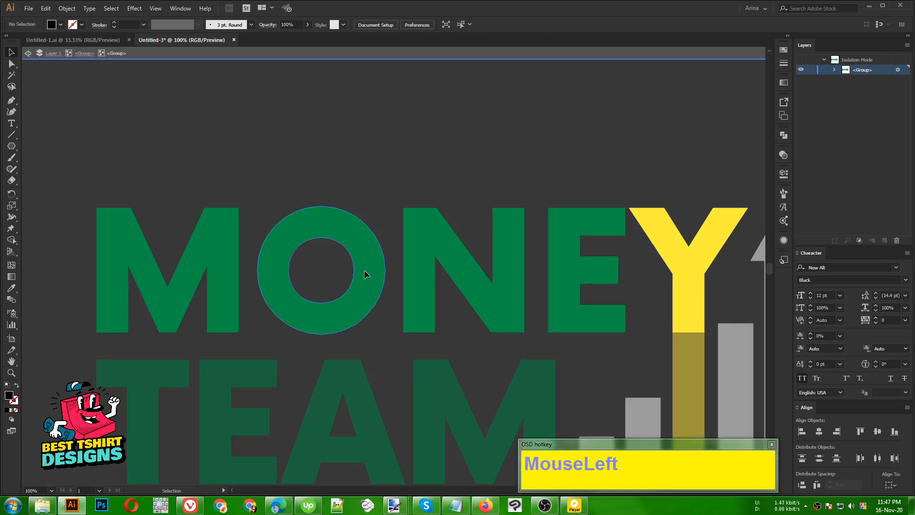
{"action": "left_click", "coordinate": [364, 270]}
{"action": "key", "text": "ctrl"}
{"action": "key", "text": "ctrl+v"}
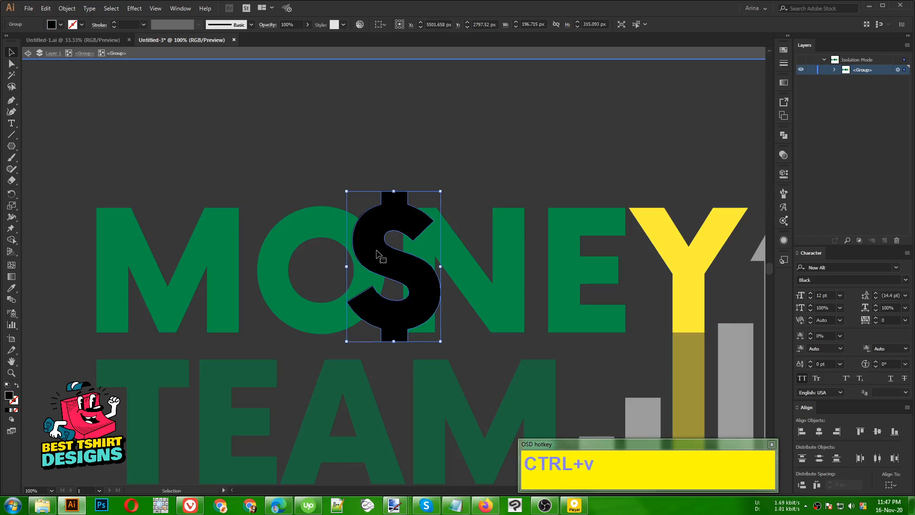
Centre the dollar sign in the letter O of MONEY and scale it to about 106 × 169 px
{"action": "left_click_drag", "start_coordinate": [398, 263], "coordinate": [337, 263]}
{"action": "left_click", "coordinate": [388, 175]}
{"action": "scroll", "coordinate": [317, 301], "scroll_direction": "up", "scroll_amount": 2}
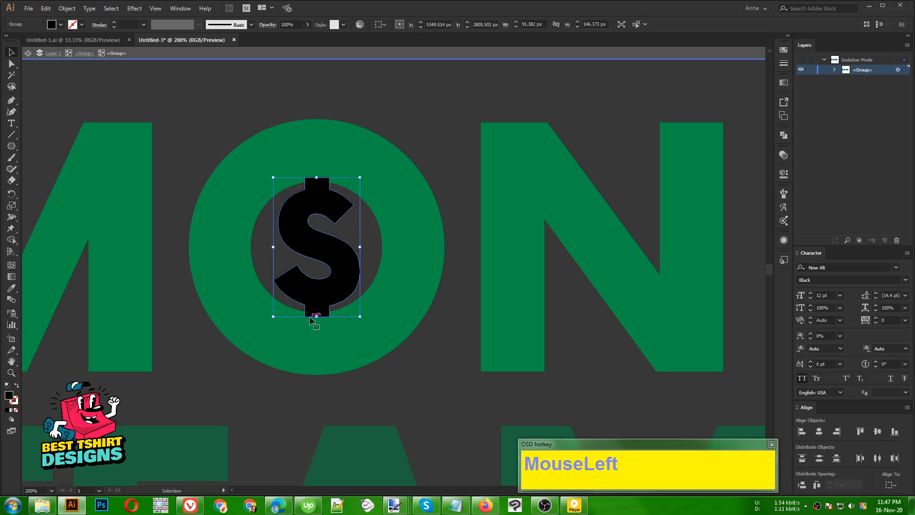
{"action": "left_click_drag", "start_coordinate": [315, 317], "coordinate": [317, 327]}
{"action": "left_click", "coordinate": [426, 349]}
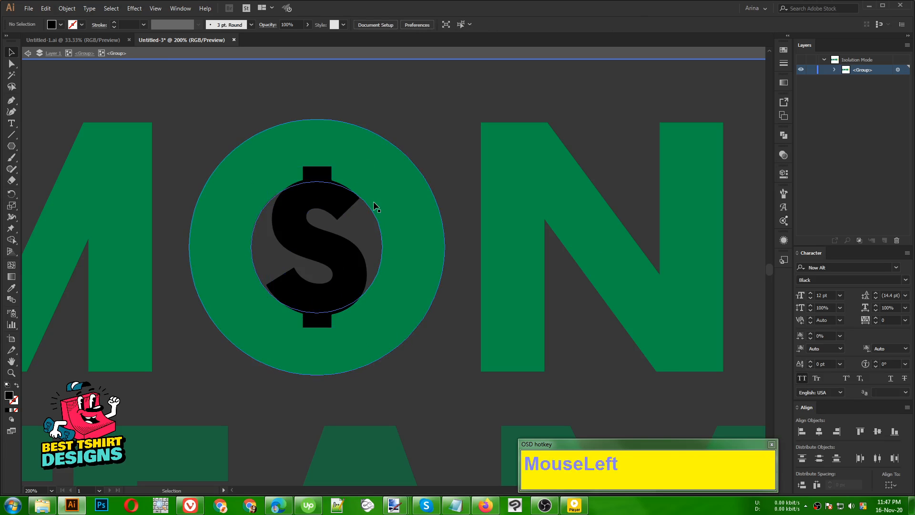
Draw a green circle about 220 px in diameter from the centre of the O, covering the dollar sign
{"action": "left_click", "coordinate": [394, 205]}
{"action": "left_click", "coordinate": [221, 118]}
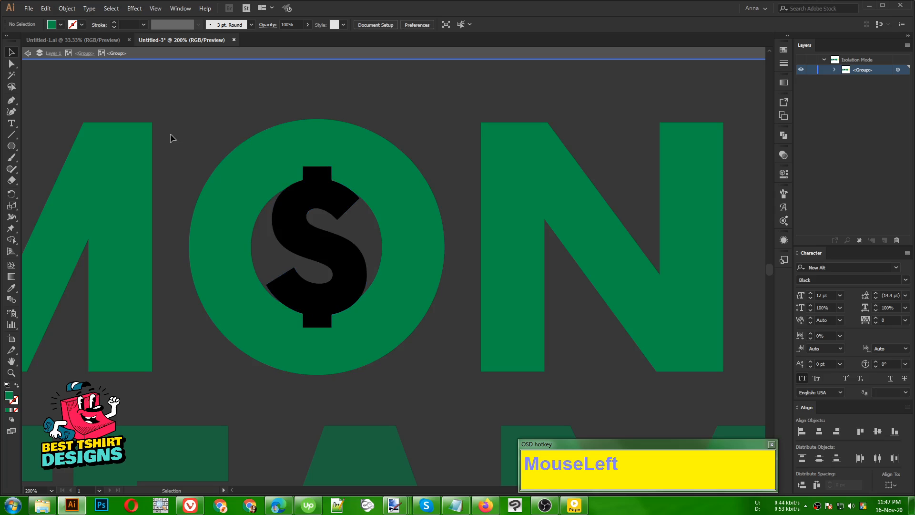
{"action": "left_click_drag", "start_coordinate": [12, 147], "coordinate": [52, 168]}
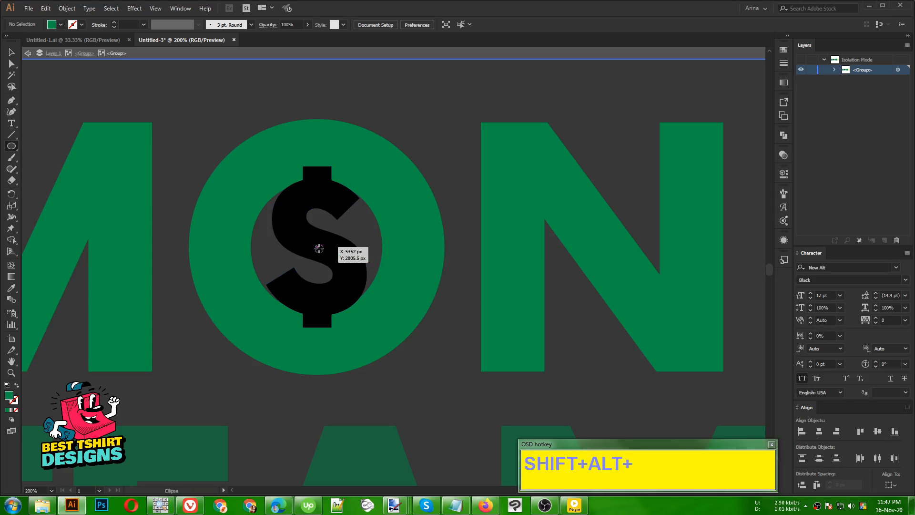
{"action": "left_click_drag", "start_coordinate": [317, 246], "coordinate": [422, 316]}
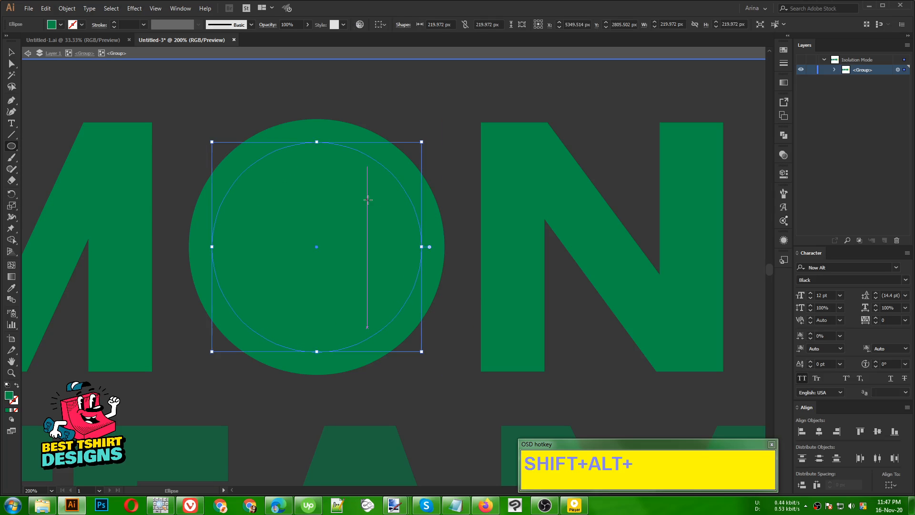
{"action": "key", "text": "v"}
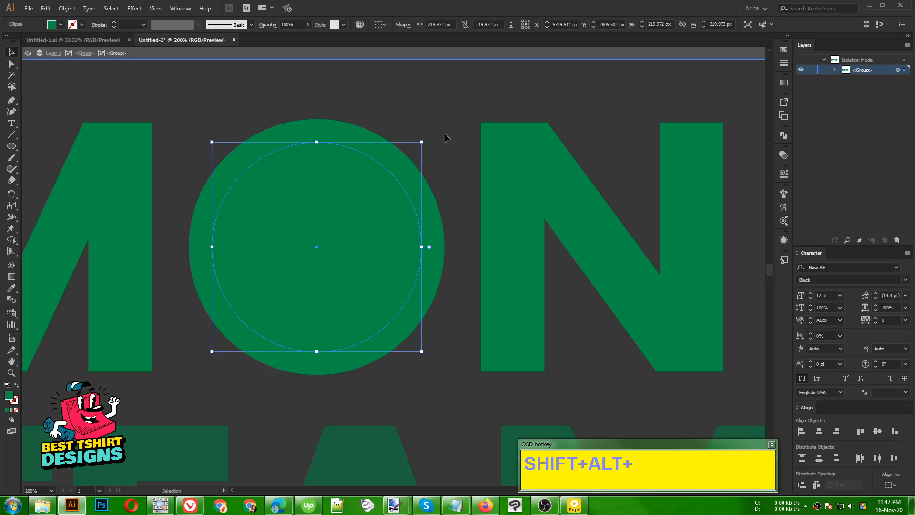
Remove the circle's area from the O with Shape Builder, leaving a thin green ring around the dollar sign
{"action": "left_click", "coordinate": [435, 200], "text": "shift"}
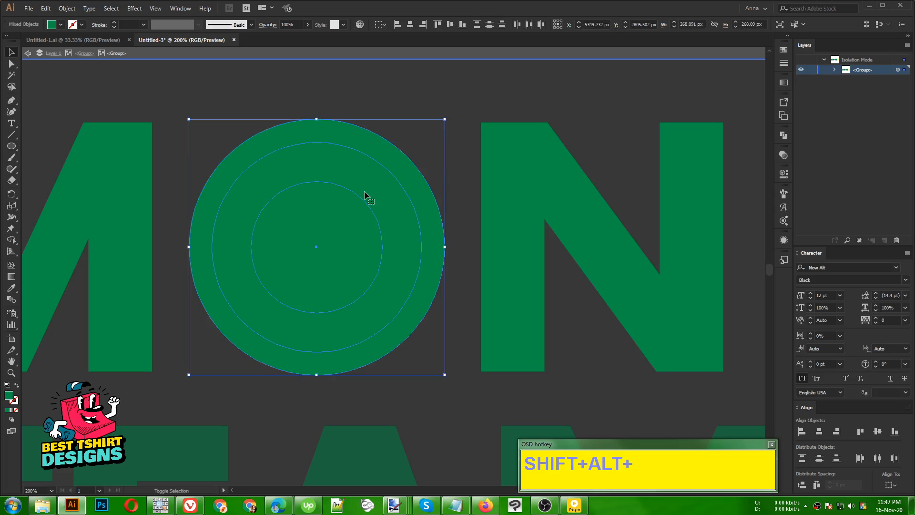
{"action": "key", "text": "shift+m"}
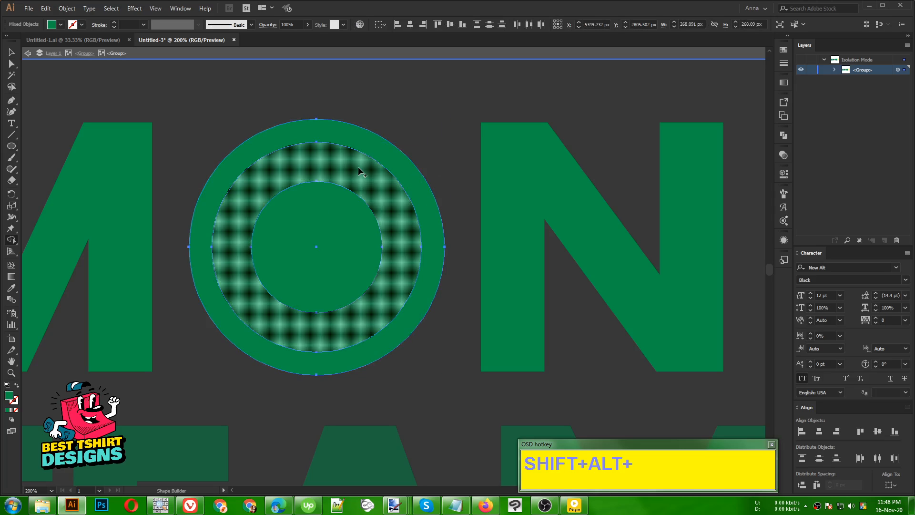
{"action": "left_click_drag", "start_coordinate": [359, 171], "coordinate": [333, 261]}
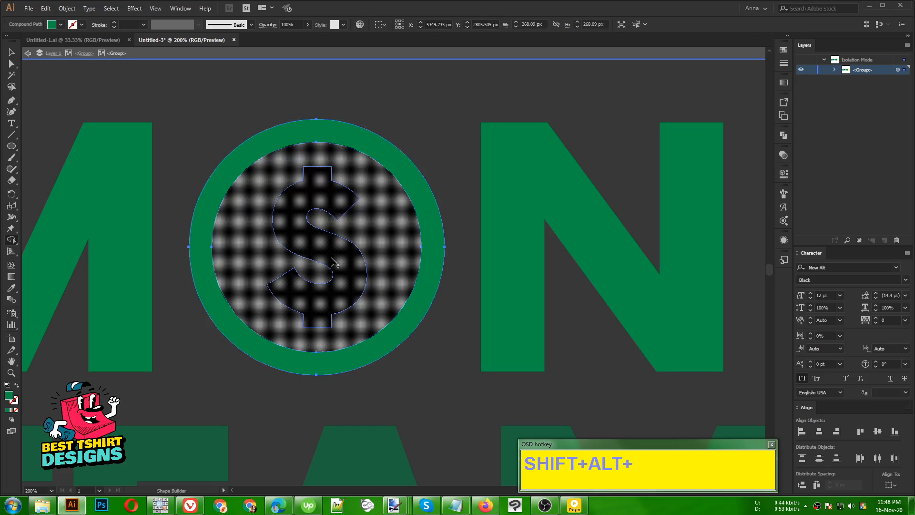
{"action": "key", "text": "v"}
{"action": "left_click", "coordinate": [439, 142]}
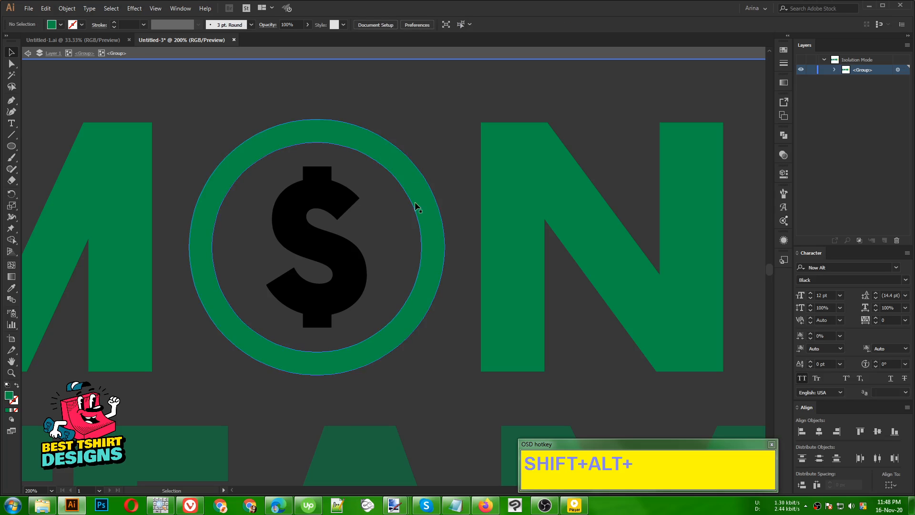
Recolour the dollar sign with the yellow sampled from the letter Y and leave the group
{"action": "left_click", "coordinate": [343, 254]}
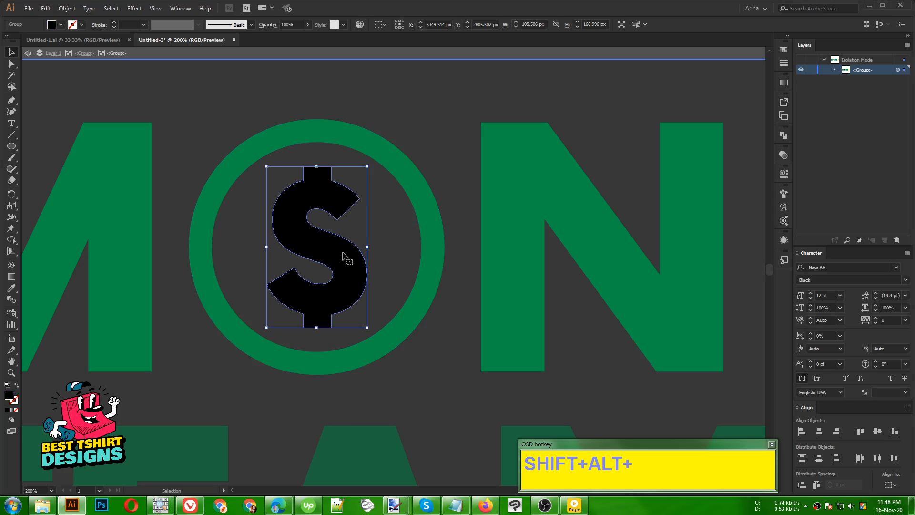
{"action": "scroll", "coordinate": [239, 223], "scroll_direction": "down", "scroll_amount": 1}
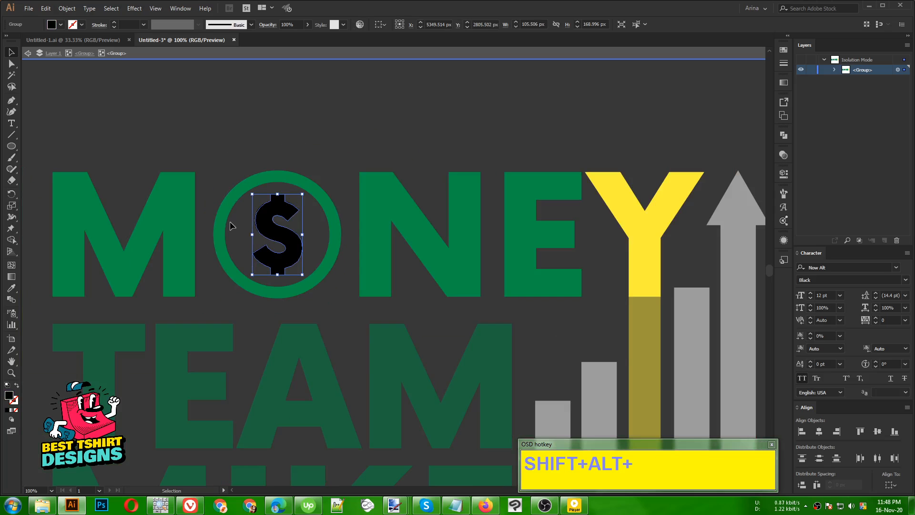
{"action": "key", "text": "i"}
{"action": "left_click", "coordinate": [634, 204]}
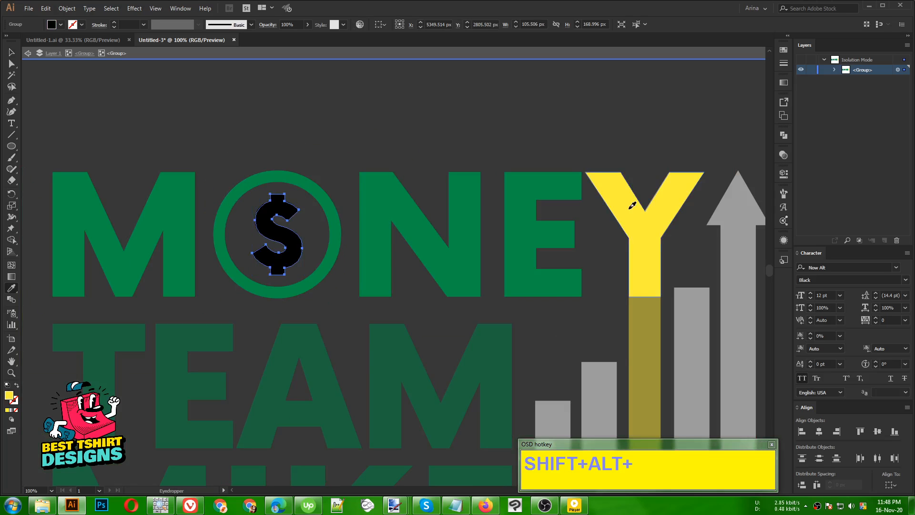
{"action": "double_click", "coordinate": [350, 159]}
{"action": "scroll", "coordinate": [240, 175], "scroll_direction": "down", "scroll_amount": 1}
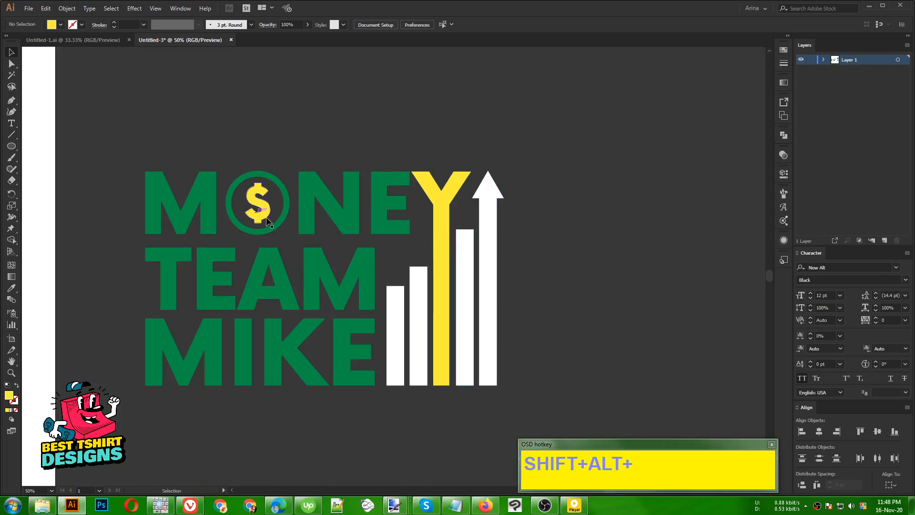
Move the black MONEY TEAM MIKE text onto the artboard, at its right edge beside the reference image
{"action": "left_click_drag", "start_coordinate": [107, 145], "coordinate": [548, 387]}
{"action": "left_click", "coordinate": [534, 316]}
{"action": "scroll", "coordinate": [533, 312], "scroll_direction": "down", "scroll_amount": 1}
{"action": "scroll", "coordinate": [391, 366], "scroll_direction": "up", "scroll_amount": 4}
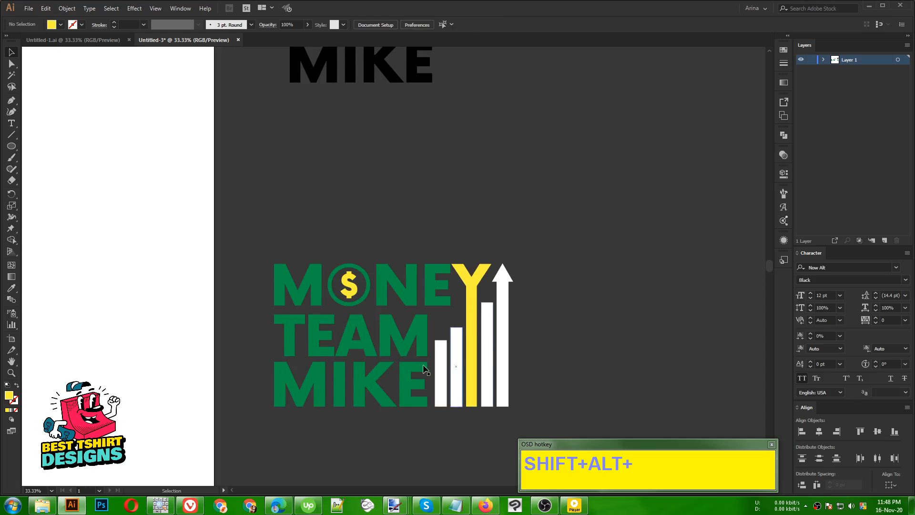
{"action": "scroll", "coordinate": [477, 338], "scroll_direction": "down", "scroll_amount": 1}
{"action": "scroll", "coordinate": [460, 240], "scroll_direction": "up", "scroll_amount": 6}
{"action": "left_click_drag", "start_coordinate": [487, 253], "coordinate": [161, 238]}
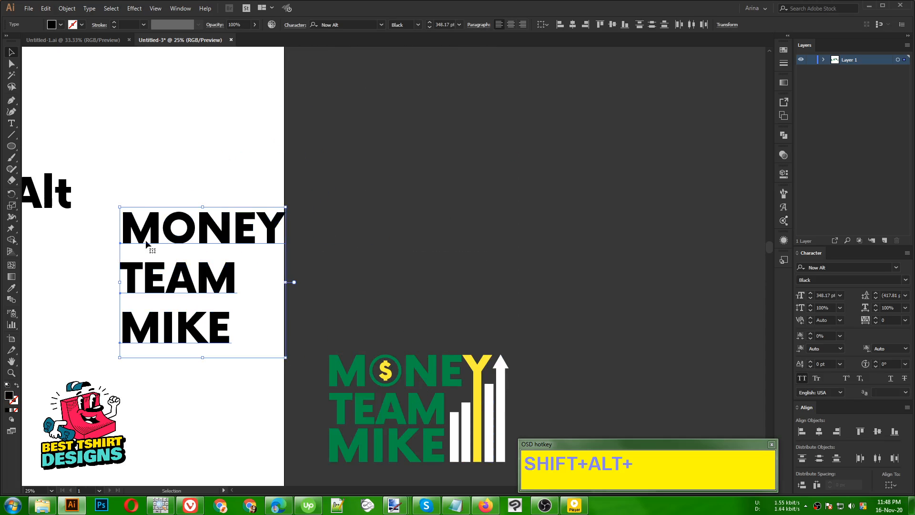
{"action": "left_click", "coordinate": [83, 266]}
{"action": "left_click_drag", "start_coordinate": [84, 266], "coordinate": [186, 266]}
Convert the black MONEY, TEAM and MIKE texts to outlines
{"action": "left_click", "coordinate": [303, 284]}
{"action": "right_click", "coordinate": [303, 285]}
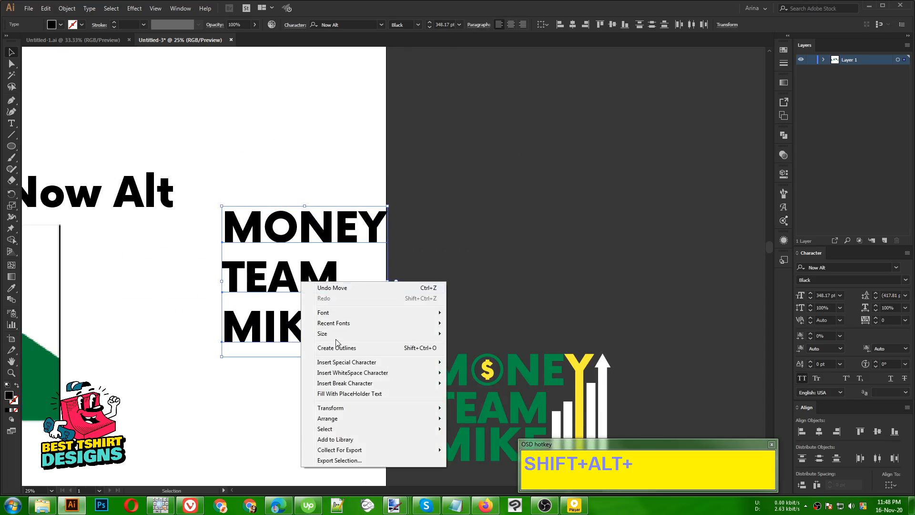
{"action": "left_click", "coordinate": [328, 347]}
{"action": "left_click", "coordinate": [326, 380]}
{"action": "scroll", "coordinate": [349, 262], "scroll_direction": "up", "scroll_amount": 2}
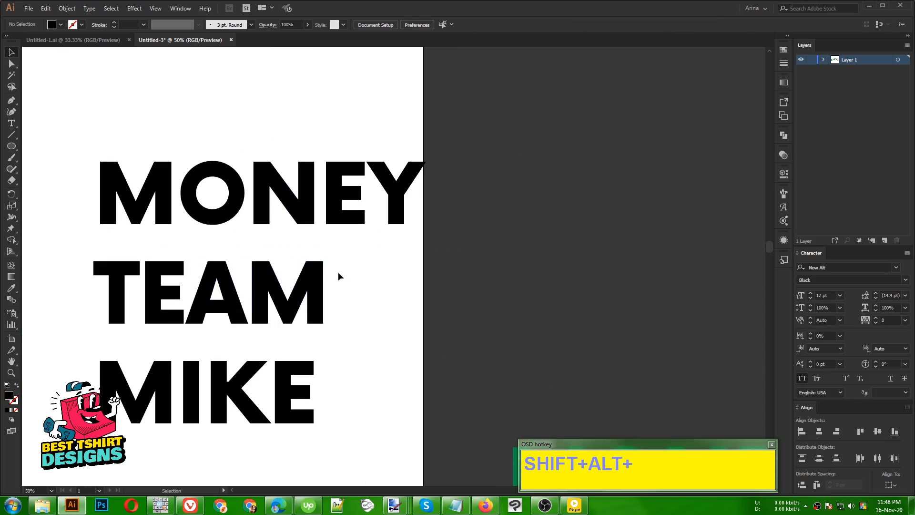
{"action": "scroll", "coordinate": [282, 274], "scroll_direction": "down", "scroll_amount": 1}
Stack the black words closely, with TEAM roughly centred below MONEY and MIKE directly beneath TEAM
{"action": "left_click", "coordinate": [302, 286]}
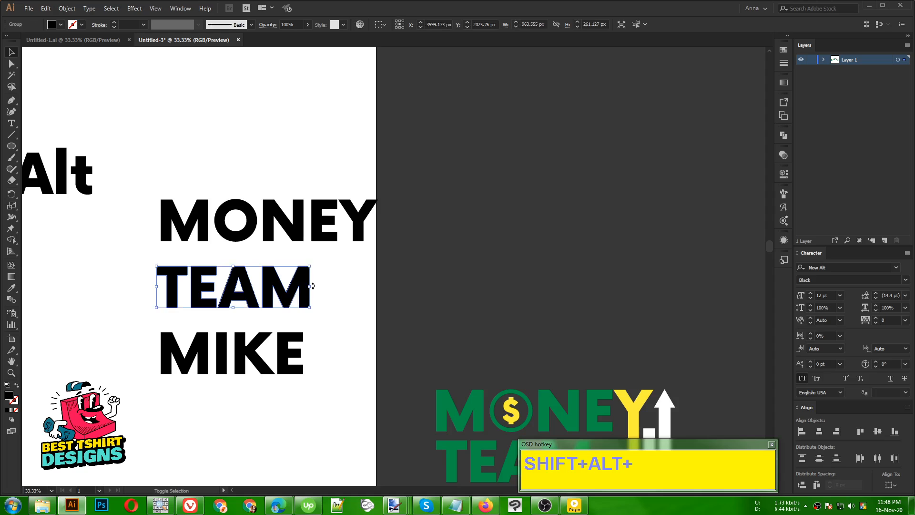
{"action": "left_click_drag", "start_coordinate": [310, 287], "coordinate": [378, 287]}
{"action": "left_click_drag", "start_coordinate": [284, 165], "coordinate": [275, 281]}
{"action": "left_click", "coordinate": [332, 288]}
{"action": "left_click_drag", "start_coordinate": [332, 288], "coordinate": [261, 266]}
{"action": "left_click_drag", "start_coordinate": [246, 349], "coordinate": [241, 307]}
Enlarge the black word MIKE to about 1367 × 399 px, matching MONEY's width, and nudge it slightly down from TEAM
{"action": "left_click_drag", "start_coordinate": [299, 311], "coordinate": [338, 313]}
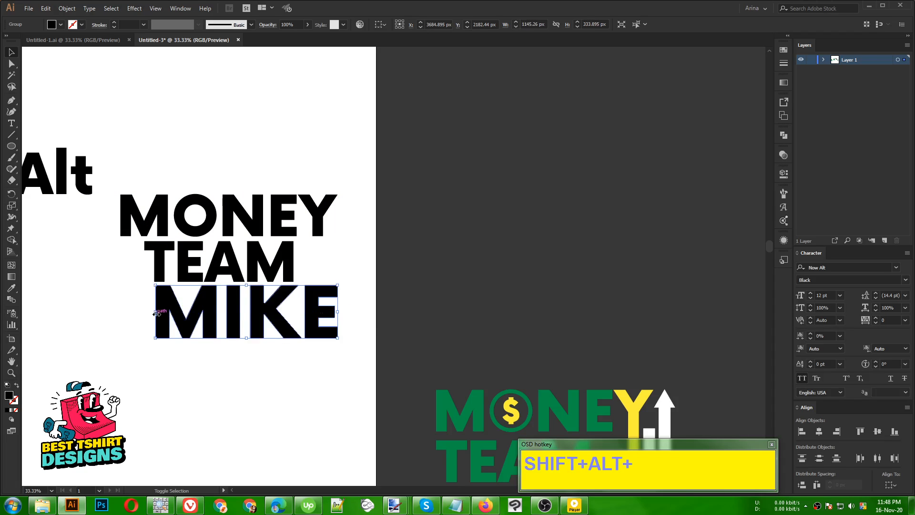
{"action": "left_click_drag", "start_coordinate": [157, 313], "coordinate": [122, 313]}
{"action": "key", "text": "Down"}
{"action": "key", "text": "Down"}
{"action": "key", "text": "Down"}
{"action": "key", "text": "Down"}
{"action": "key", "text": "Down"}
{"action": "key", "text": "Down"}
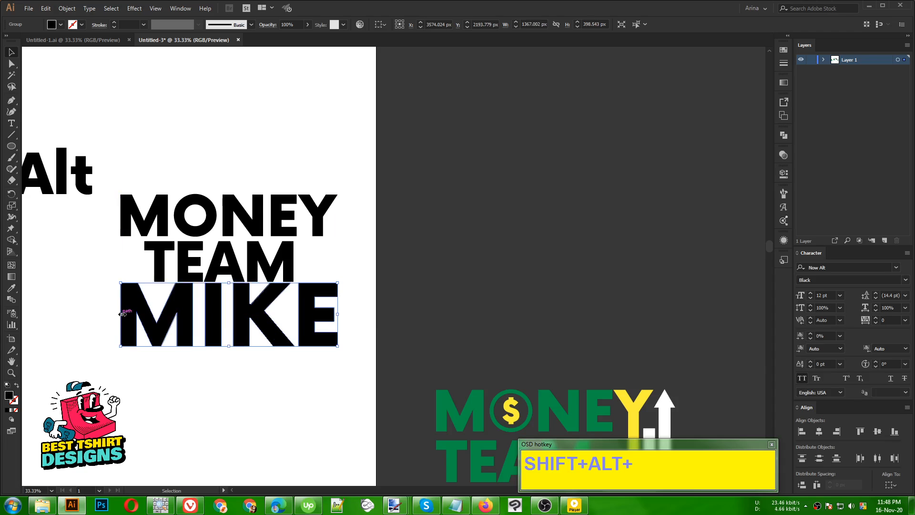
Align the black words MONEY, TEAM and MIKE by their horizontal centres and deselect them
{"action": "left_click_drag", "start_coordinate": [220, 166], "coordinate": [283, 384]}
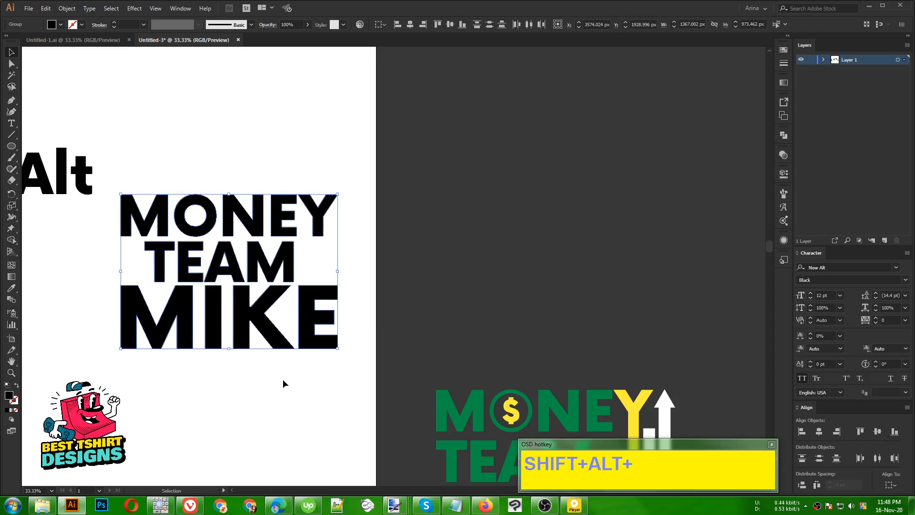
{"action": "left_click", "coordinate": [249, 420]}
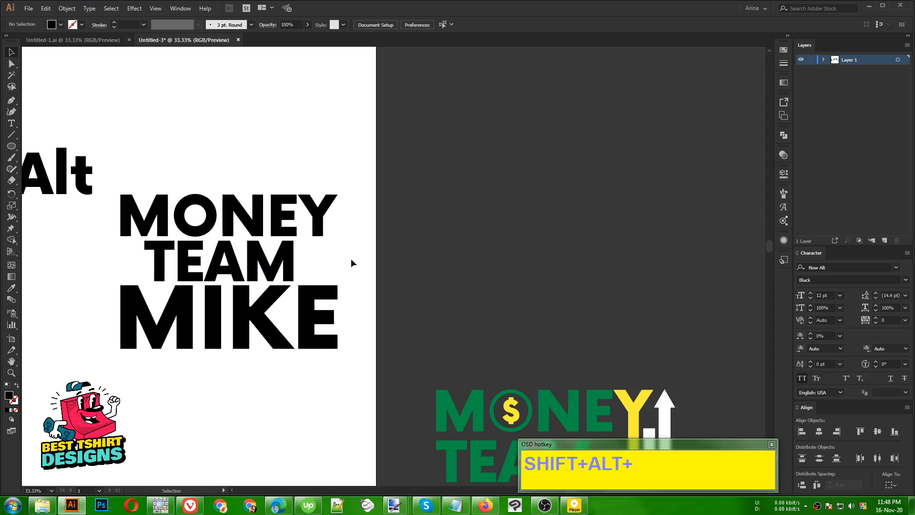
{"action": "left_click_drag", "start_coordinate": [226, 168], "coordinate": [354, 397]}
{"action": "left_click", "coordinate": [410, 24]}
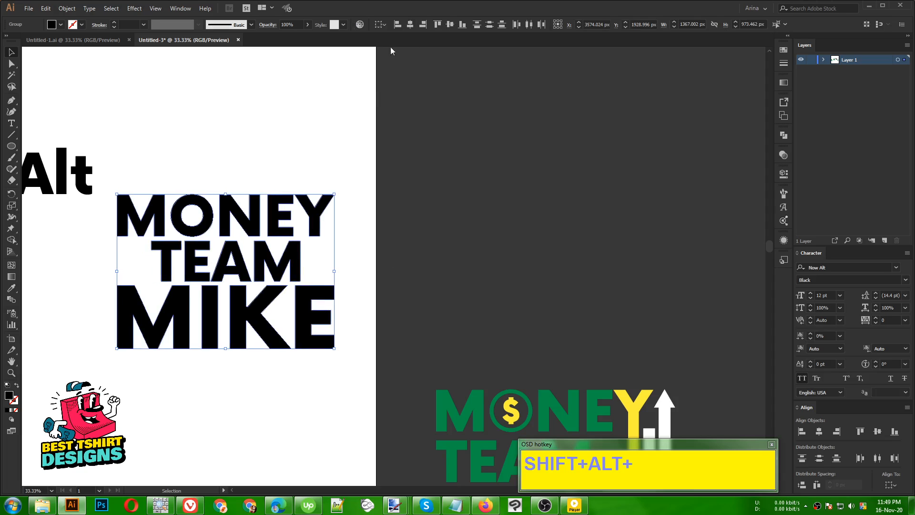
{"action": "left_click", "coordinate": [257, 135]}
{"action": "scroll", "coordinate": [158, 259], "scroll_direction": "up", "scroll_amount": 1}
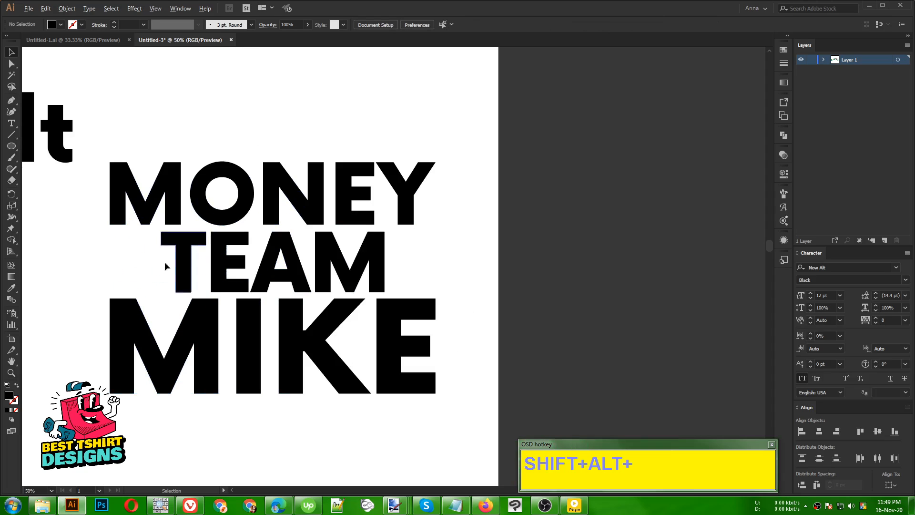
{"action": "scroll", "coordinate": [409, 255], "scroll_direction": "up", "scroll_amount": 1}
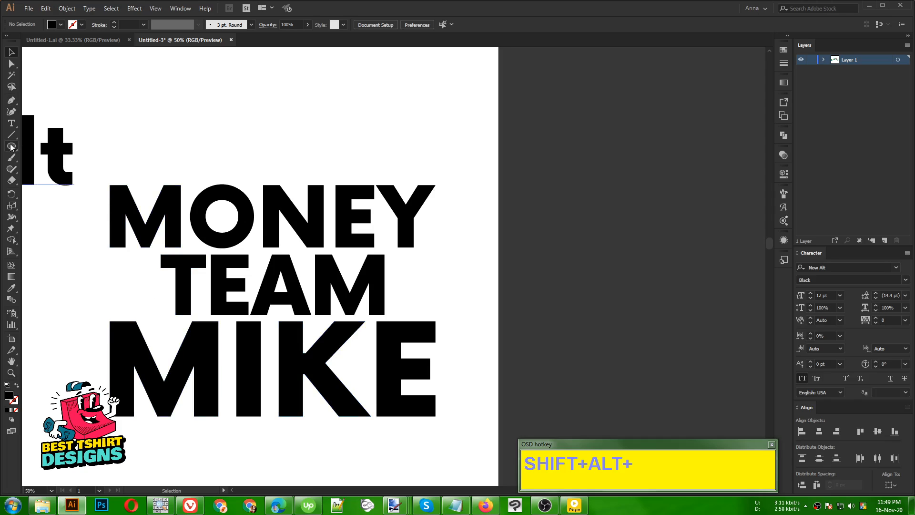
Draw a black rectangle about 1367 × 281 px over TEAM, spanning the full width of MIKE
{"action": "left_click_drag", "start_coordinate": [12, 147], "coordinate": [56, 145]}
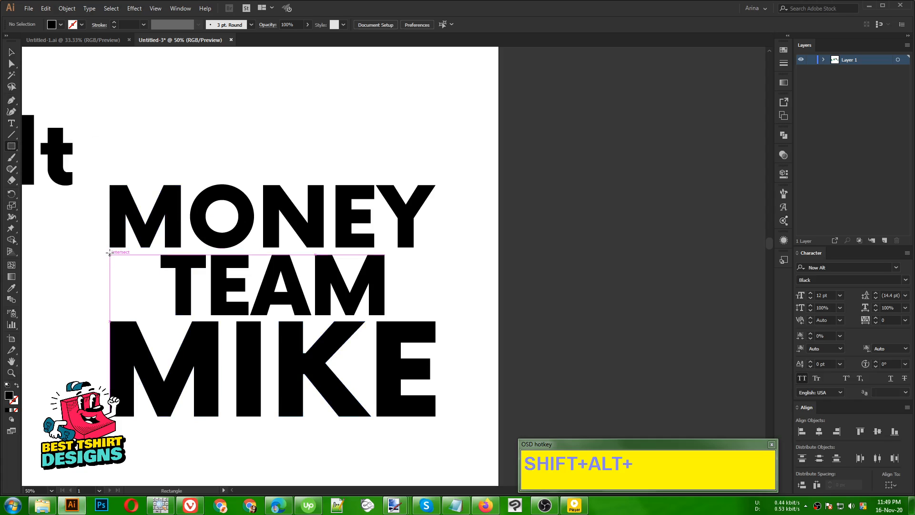
{"action": "left_click_drag", "start_coordinate": [110, 254], "coordinate": [436, 321]}
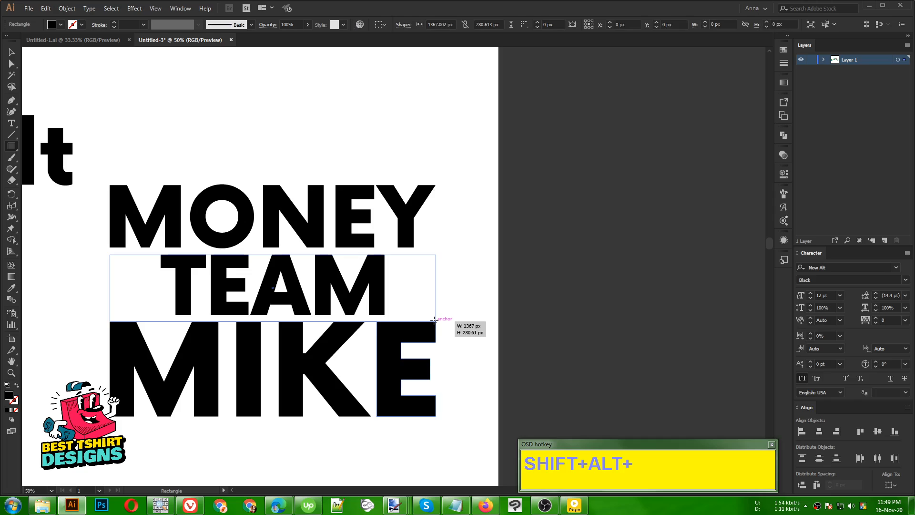
{"action": "key", "text": "v"}
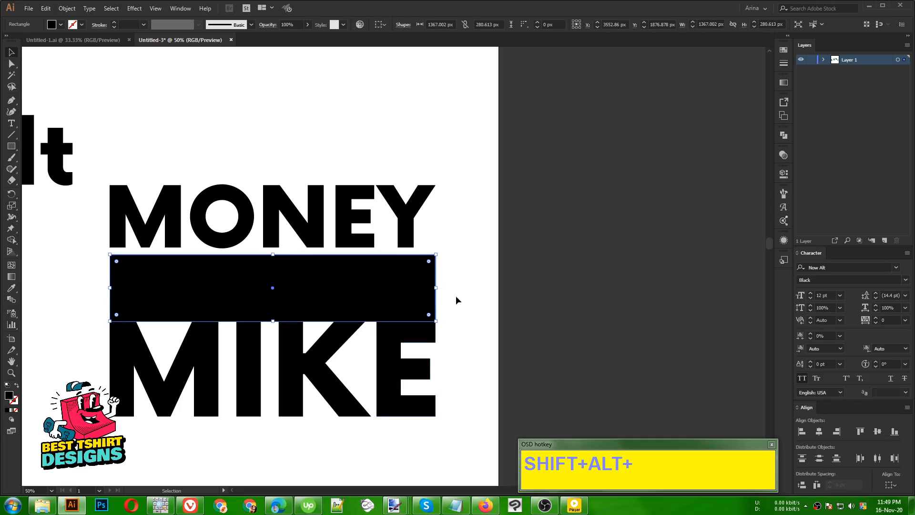
Nudge the word MIKE down slightly to leave a gap below the black rectangle
{"action": "left_click", "coordinate": [389, 363]}
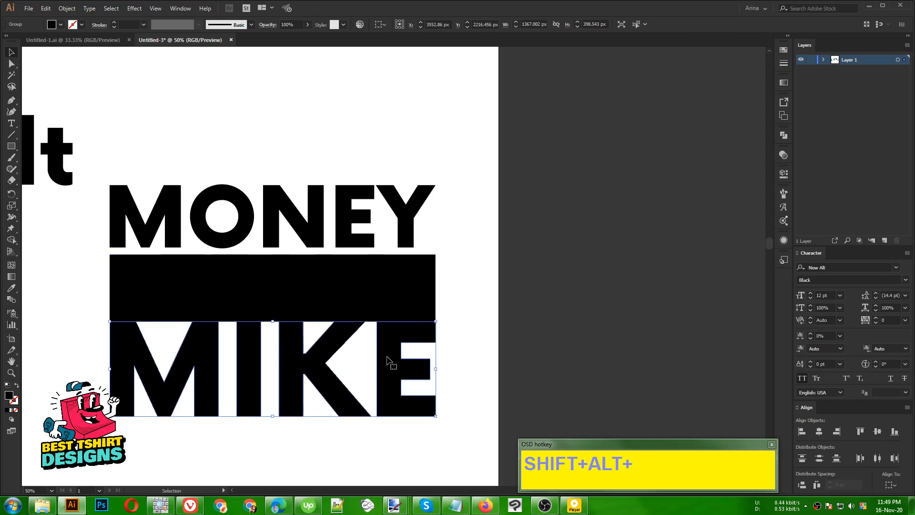
{"action": "key", "text": "shift+Down"}
{"action": "key", "text": "shift+Down"}
{"action": "key", "text": "shift+Down"}
{"action": "left_click", "coordinate": [460, 319]}
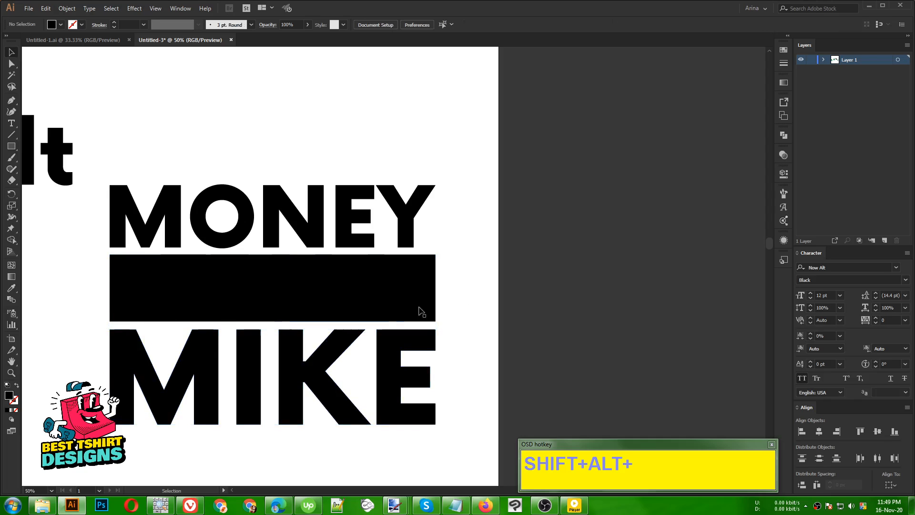
Extend the black rectangle's upper edge towards MONEY, making it about 298 px tall
{"action": "left_click", "coordinate": [395, 313]}
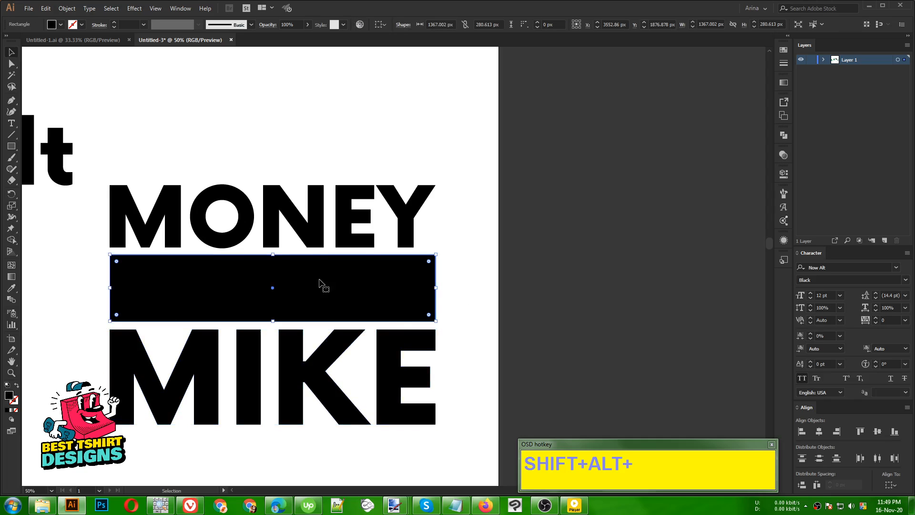
{"action": "key", "text": "Delete"}
{"action": "key", "text": "ctrl+z"}
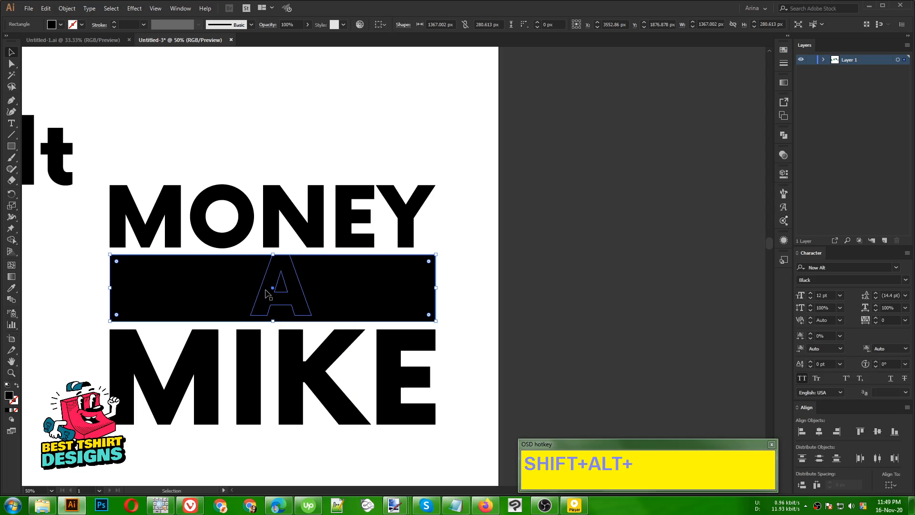
{"action": "left_click_drag", "start_coordinate": [272, 255], "coordinate": [273, 250]}
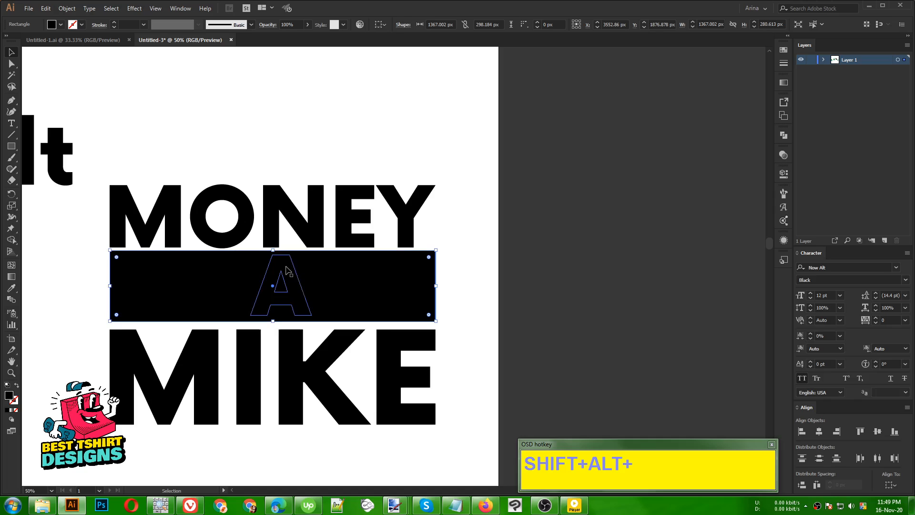
{"action": "left_click", "coordinate": [443, 292]}
Align TEAM and the black rectangle by their vertical centres and deselect them
{"action": "left_click", "coordinate": [280, 288]}
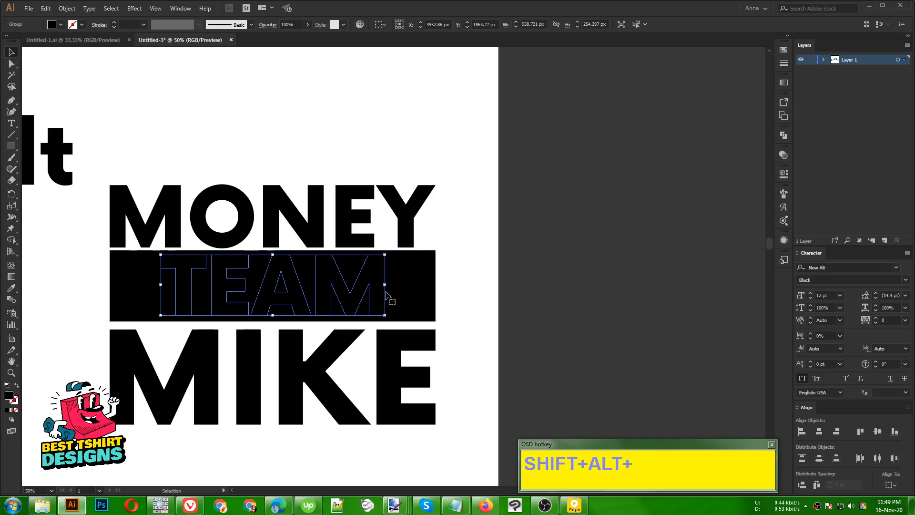
{"action": "left_click", "coordinate": [409, 295], "text": "shift"}
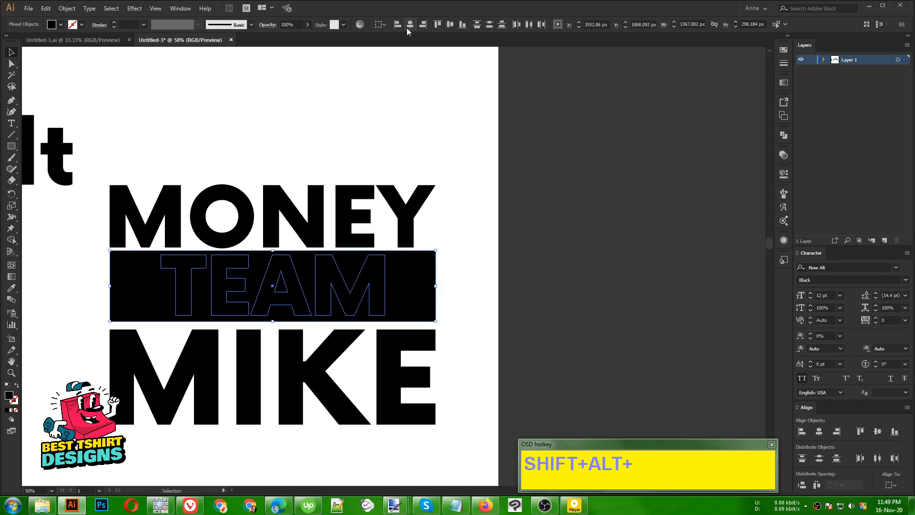
{"action": "left_click", "coordinate": [449, 25]}
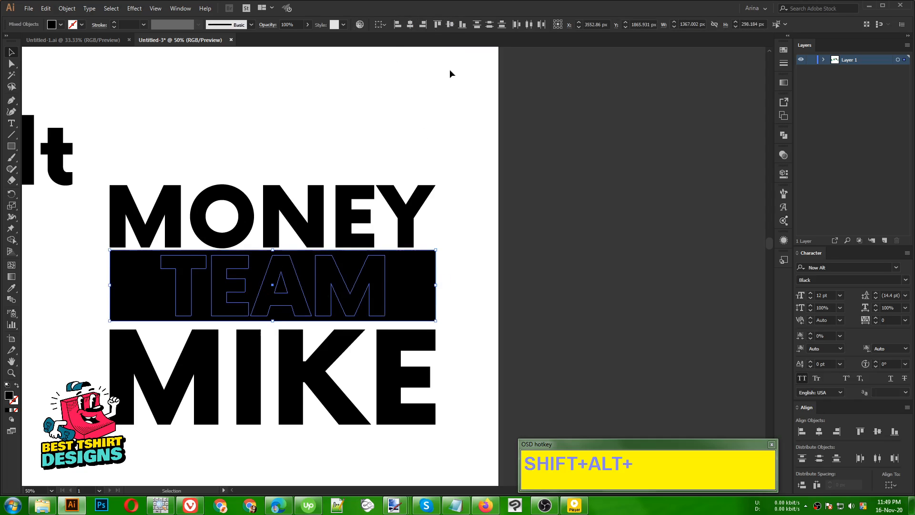
{"action": "left_click", "coordinate": [473, 249]}
Cut TEAM and paste it in place into an unclipped opacity mask on the black rectangle, knocking the letters out
{"action": "left_click", "coordinate": [383, 285]}
{"action": "key", "text": "a"}
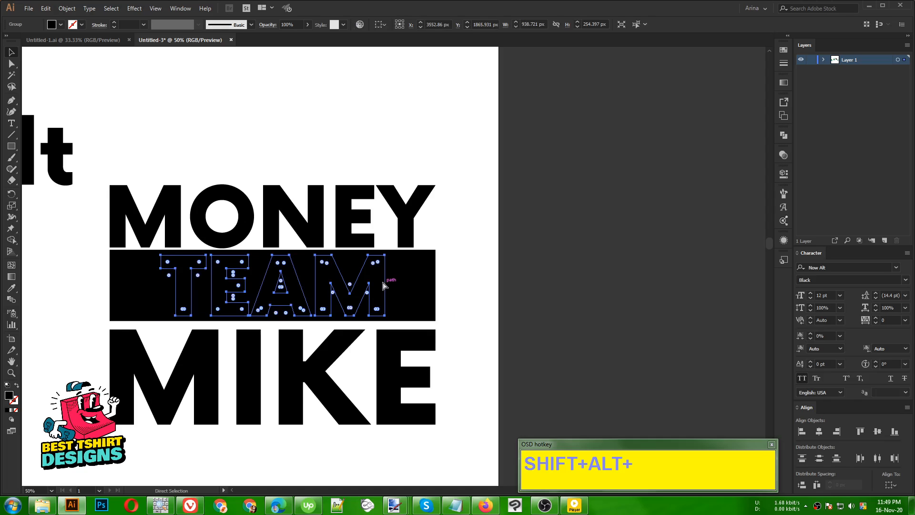
{"action": "key", "text": "v"}
{"action": "key", "text": "ctrl+shift+a"}
{"action": "left_click", "coordinate": [384, 285]}
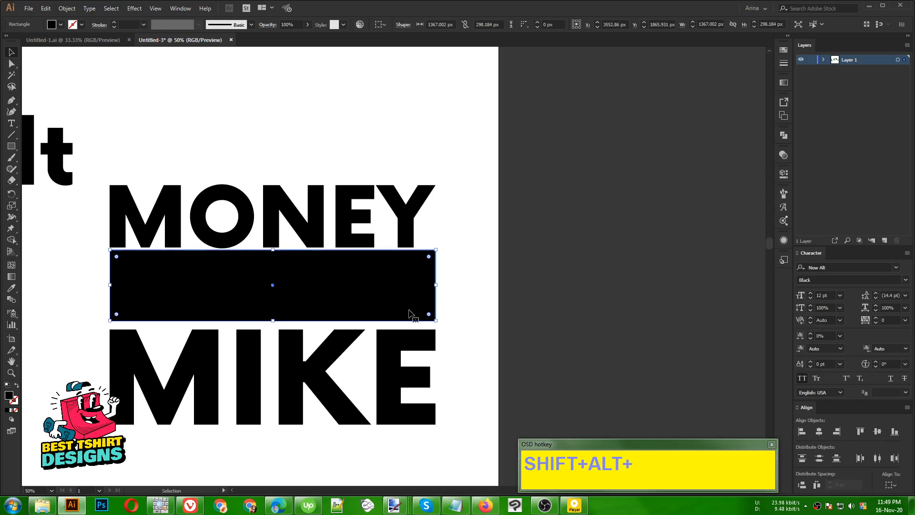
{"action": "left_click", "coordinate": [783, 154]}
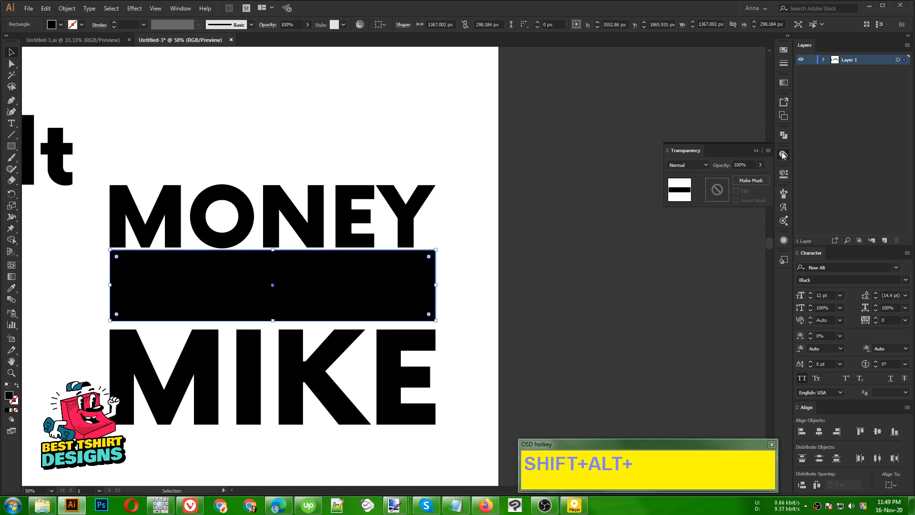
{"action": "left_click", "coordinate": [719, 189]}
{"action": "key", "text": "ctrl+f"}
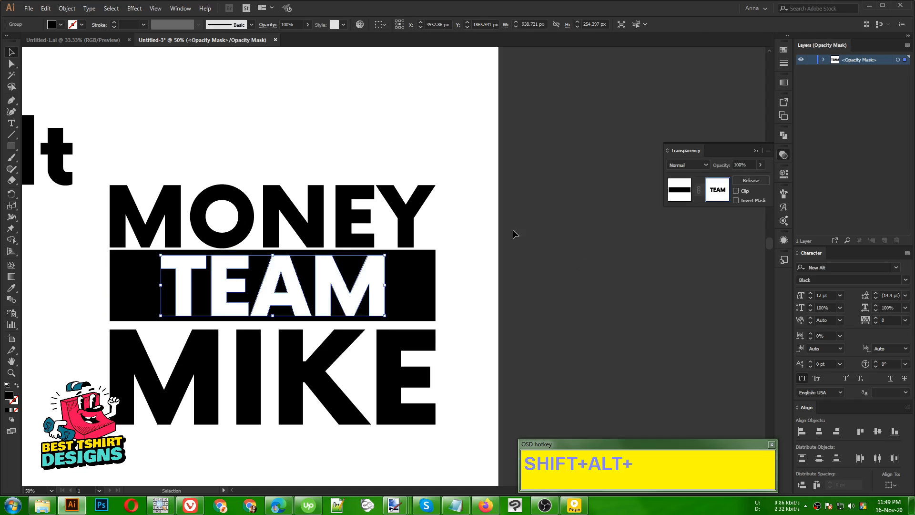
{"action": "left_click", "coordinate": [446, 263]}
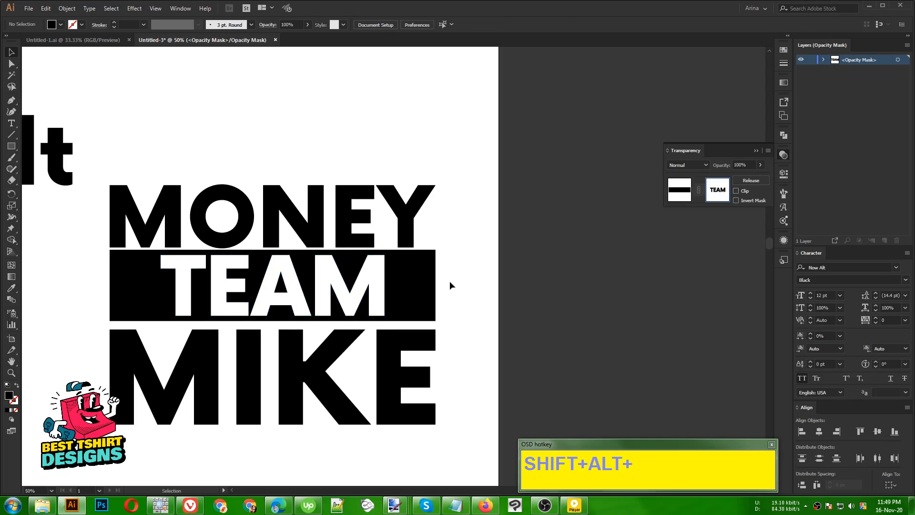
{"action": "left_click", "coordinate": [681, 190]}
{"action": "left_click", "coordinate": [475, 289]}
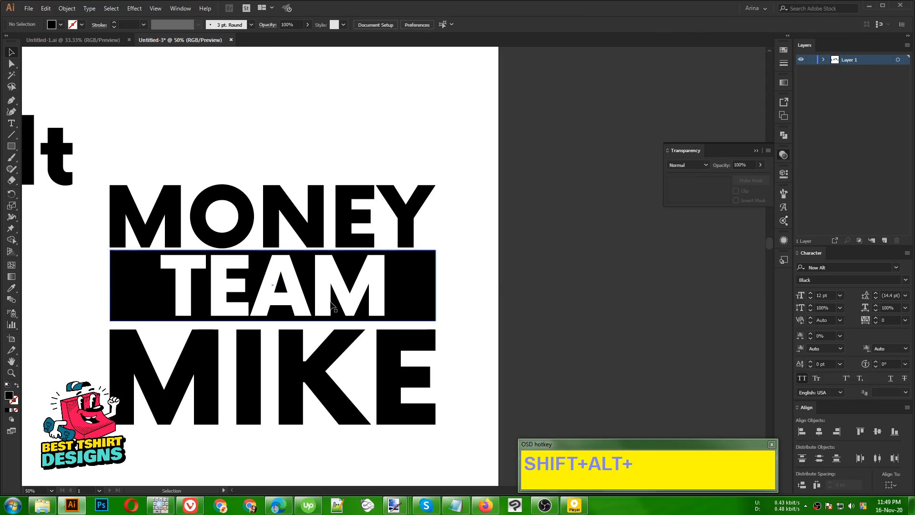
Distribute MONEY, the TEAM bar and MIKE with equal vertical spacing
{"action": "left_click", "coordinate": [403, 301]}
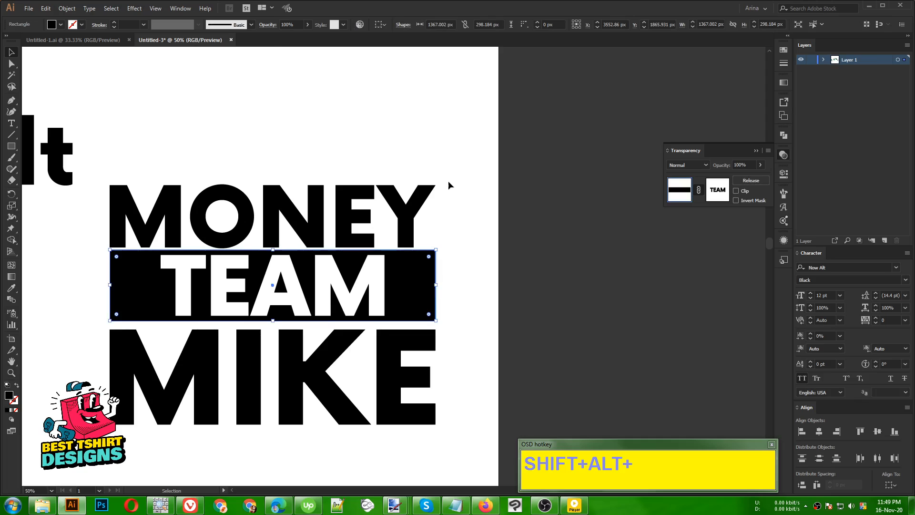
{"action": "left_click_drag", "start_coordinate": [450, 185], "coordinate": [326, 426]}
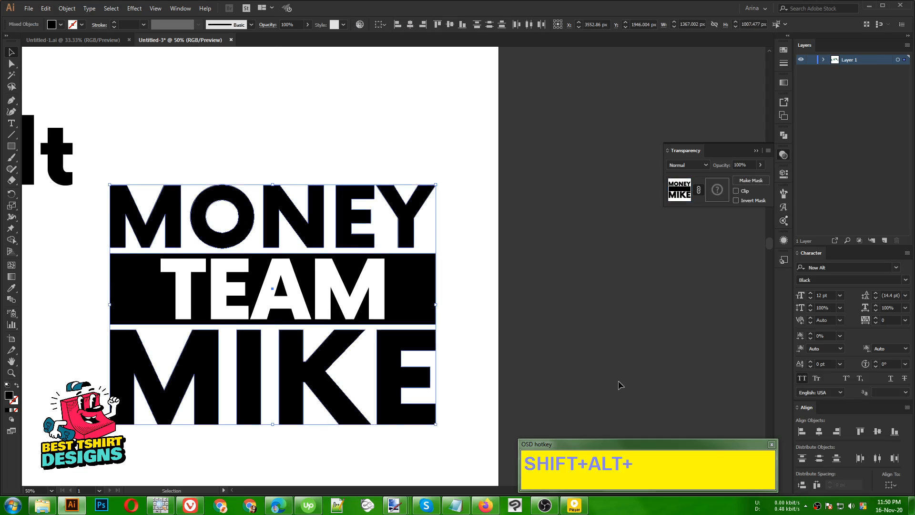
{"action": "left_click", "coordinate": [496, 321]}
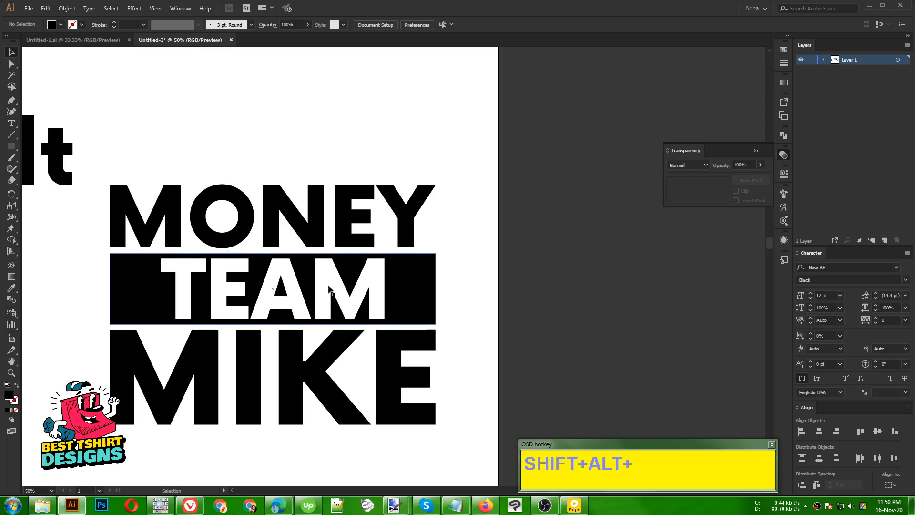
Copy the yellow dollar sign from inside the O of the coloured MONEY lettering
{"action": "scroll", "coordinate": [329, 291], "scroll_direction": "down", "scroll_amount": 2}
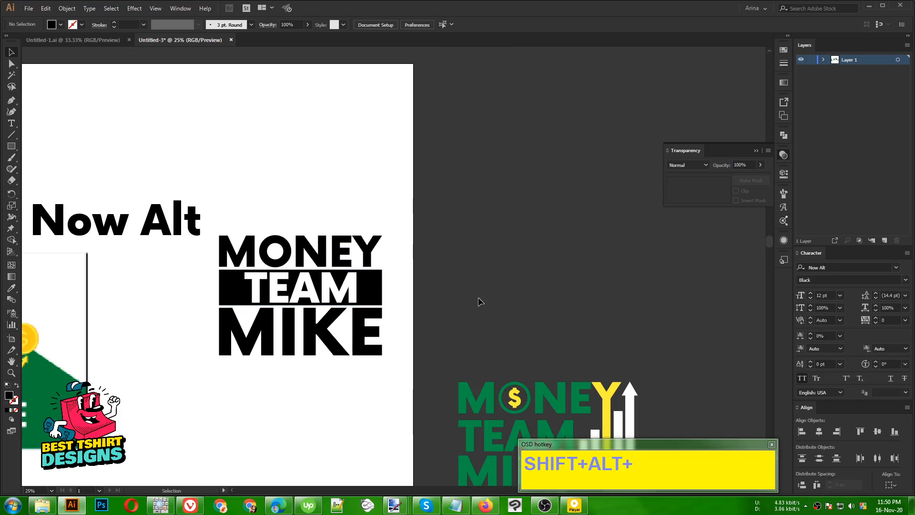
{"action": "scroll", "coordinate": [541, 403], "scroll_direction": "up", "scroll_amount": 4}
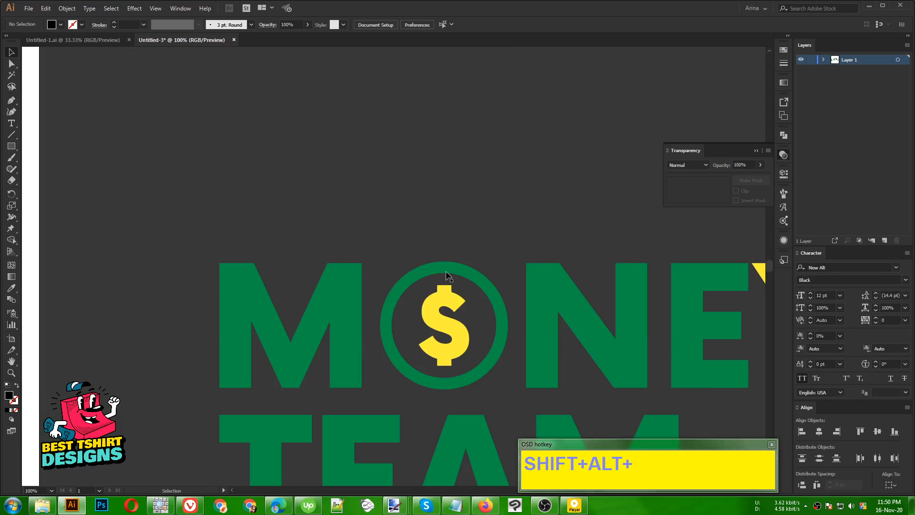
{"action": "double_click", "coordinate": [443, 307]}
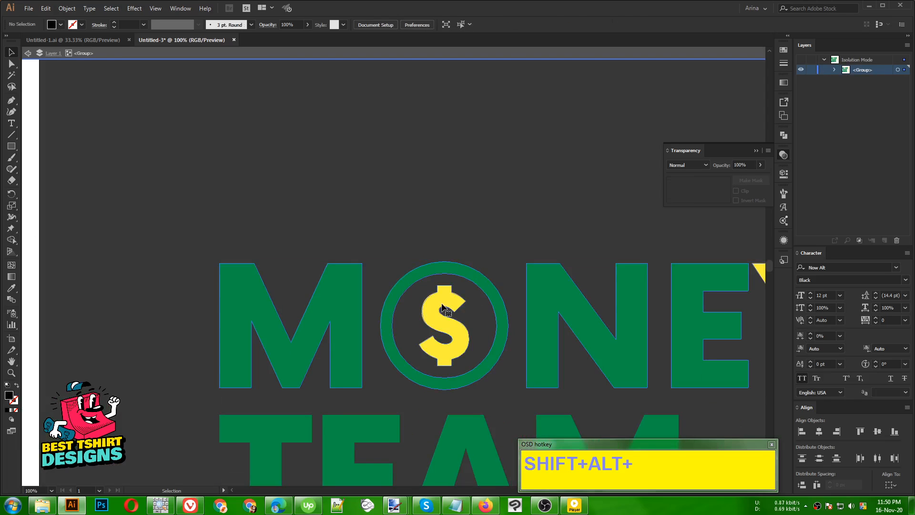
{"action": "double_click", "coordinate": [443, 307]}
{"action": "left_click", "coordinate": [443, 308]}
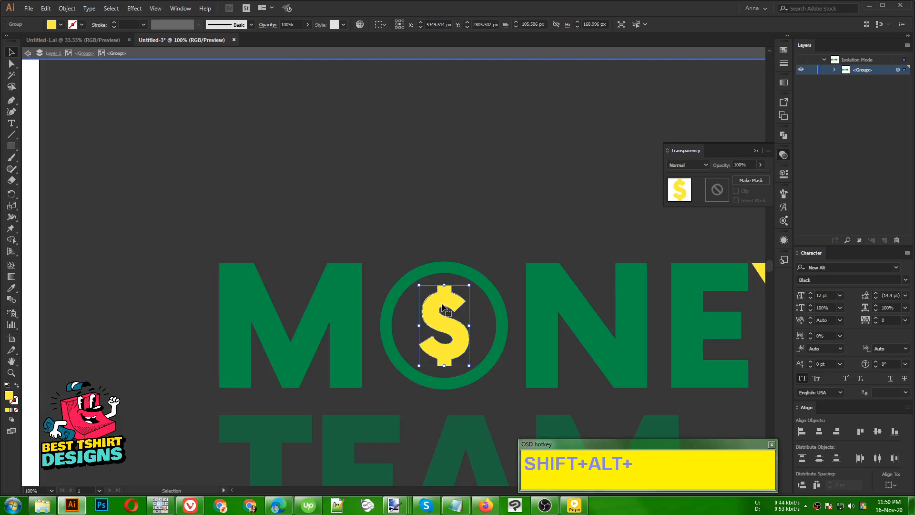
{"action": "double_click", "coordinate": [503, 222]}
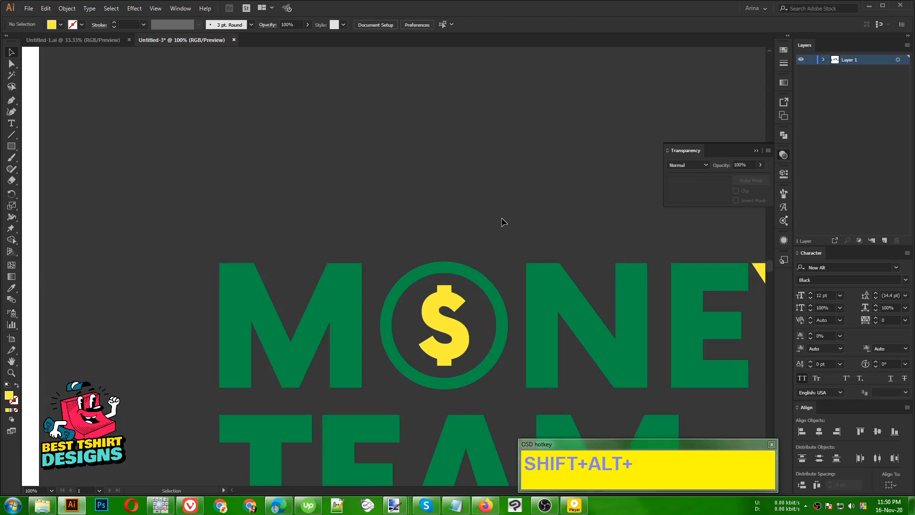
Paste the dollar sign onto the black bar, enlarge it to about 120 × 193 px and place one on each side of TEAM
{"action": "scroll", "coordinate": [504, 222], "scroll_direction": "down", "scroll_amount": 2}
{"action": "scroll", "coordinate": [505, 224], "scroll_direction": "down", "scroll_amount": 1}
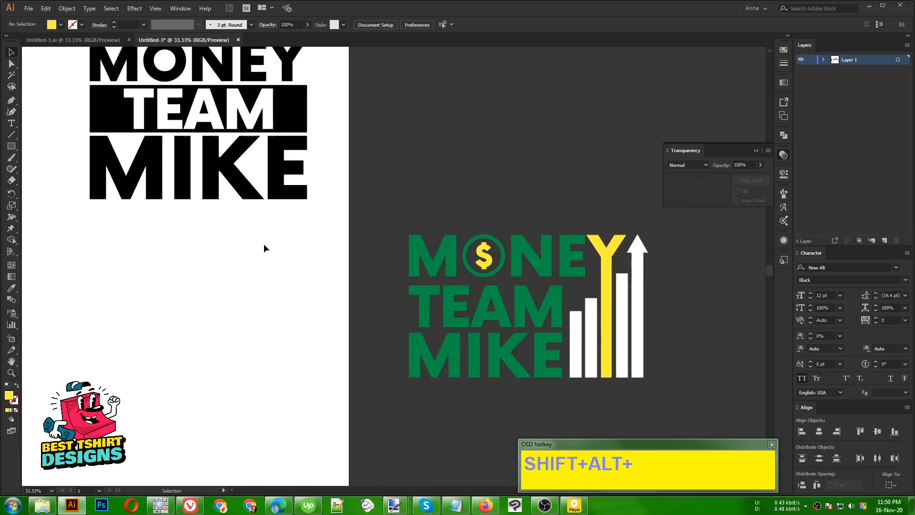
{"action": "scroll", "coordinate": [147, 205], "scroll_direction": "up", "scroll_amount": 2}
{"action": "scroll", "coordinate": [109, 176], "scroll_direction": "up", "scroll_amount": 2}
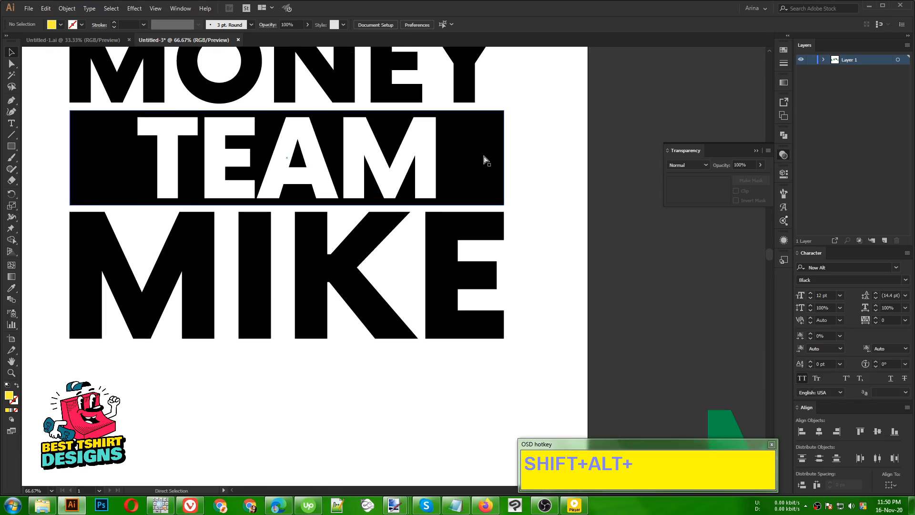
{"action": "key", "text": "ctrl+v"}
{"action": "left_click_drag", "start_coordinate": [395, 293], "coordinate": [113, 164]}
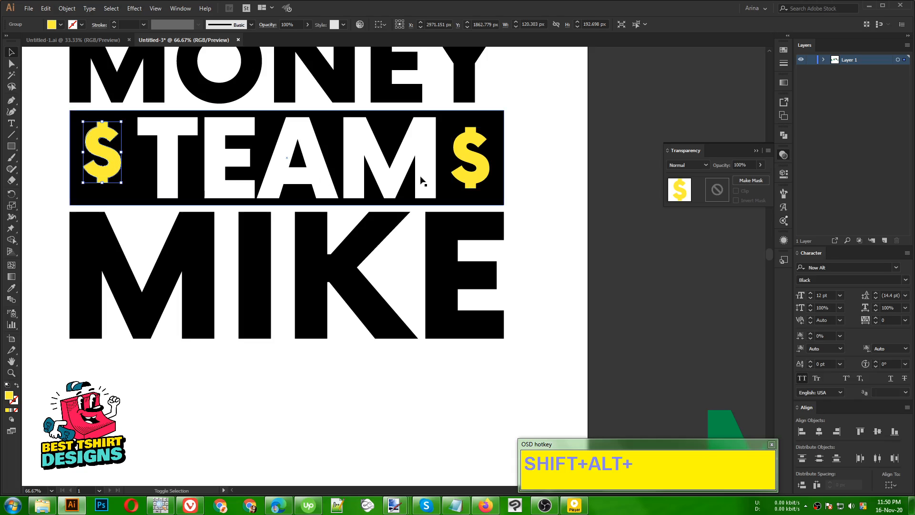
Align both dollar signs and the TEAM bar by their vertical centres and deselect them
{"action": "left_click", "coordinate": [479, 168], "text": "shift"}
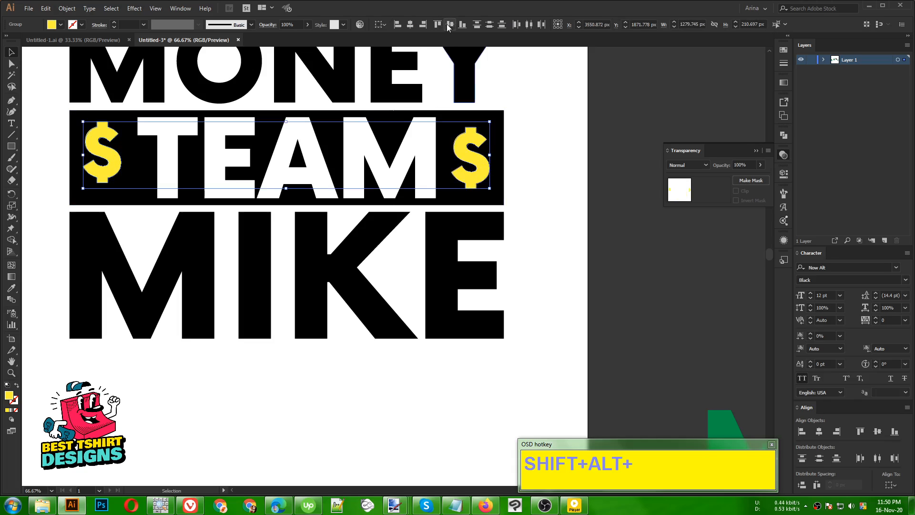
{"action": "left_click", "coordinate": [451, 24]}
{"action": "left_click", "coordinate": [501, 153], "text": "shift"}
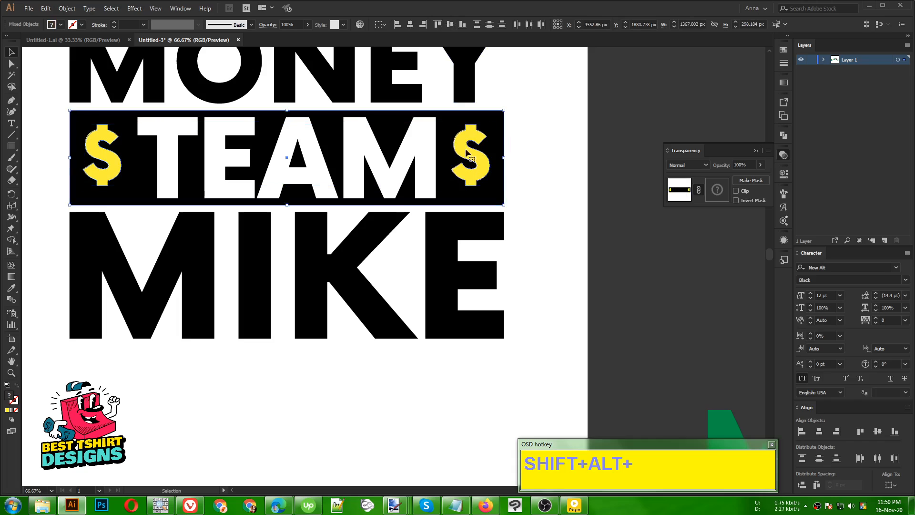
{"action": "left_click", "coordinate": [450, 24]}
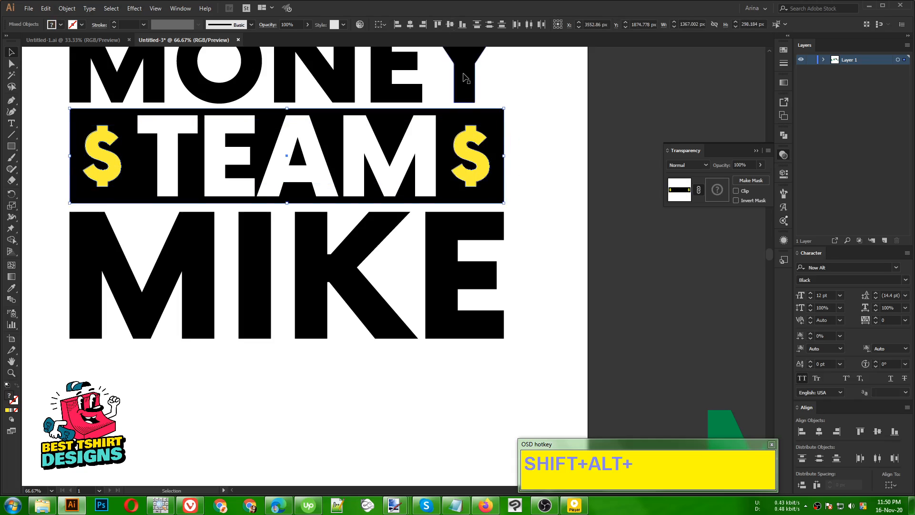
{"action": "left_click", "coordinate": [559, 210]}
Move both yellow dollar signs off the bar and paste them in place inside the TEAM bar's opacity mask
{"action": "left_click", "coordinate": [102, 157]}
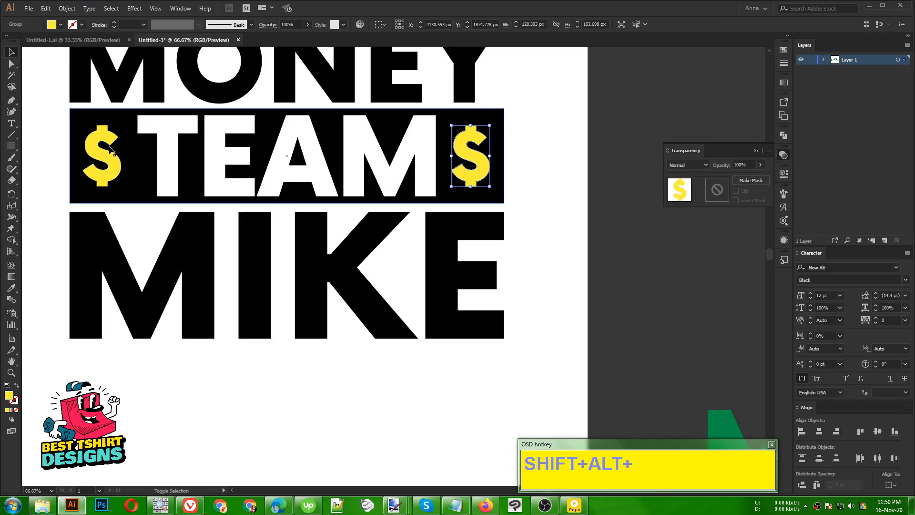
{"action": "key", "text": "a"}
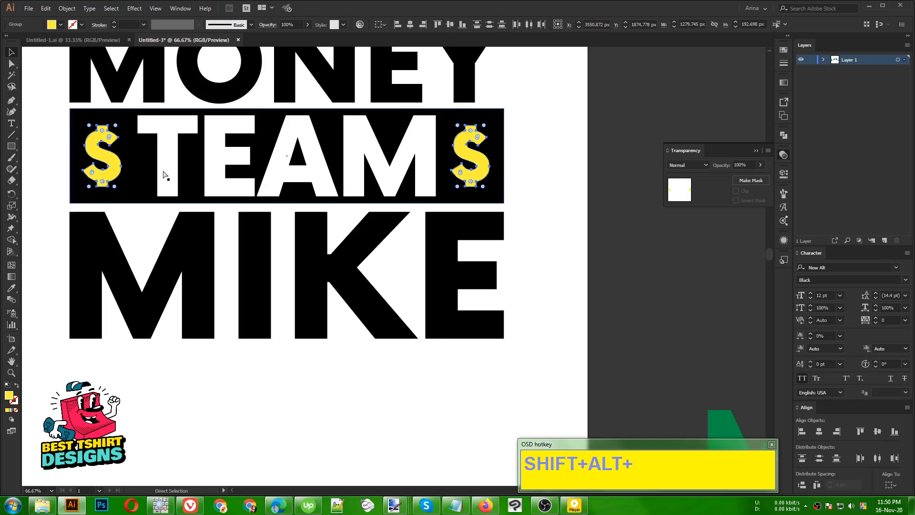
{"action": "key", "text": "Delete"}
{"action": "key", "text": "v"}
{"action": "left_click", "coordinate": [161, 190]}
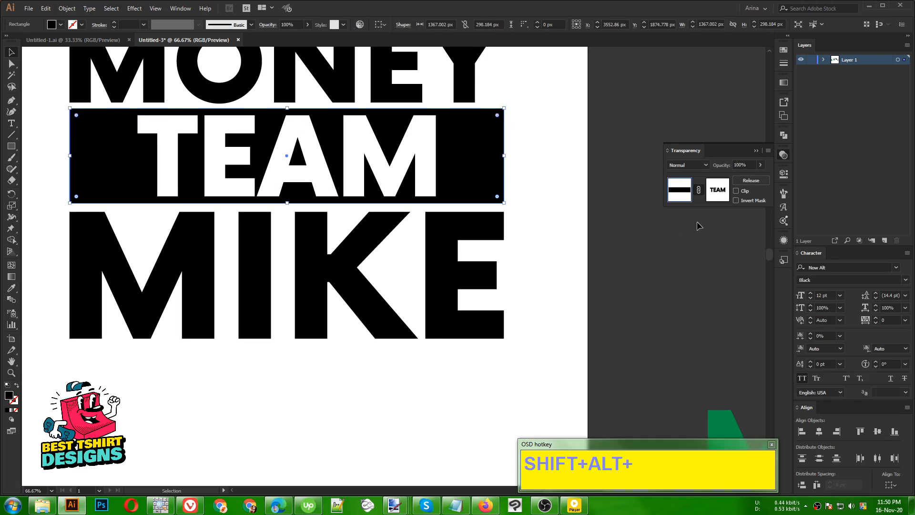
{"action": "left_click", "coordinate": [719, 195]}
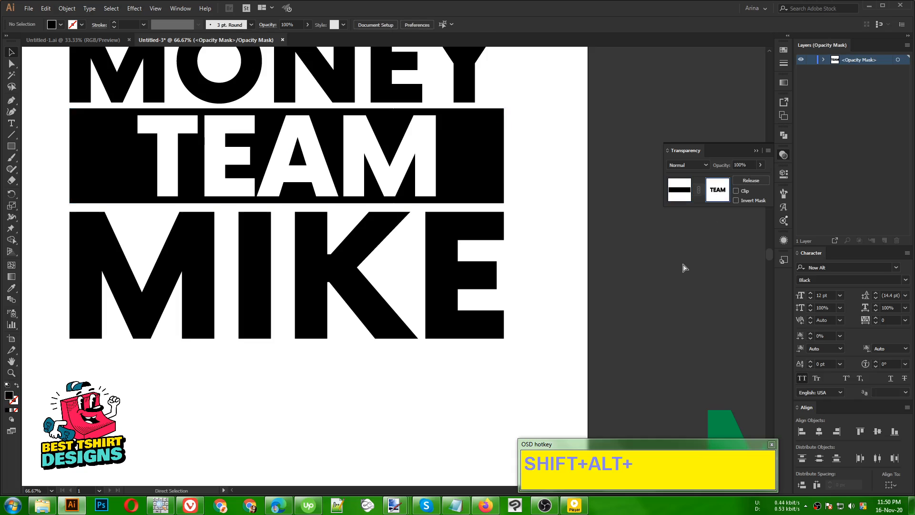
{"action": "key", "text": "ctrl+f"}
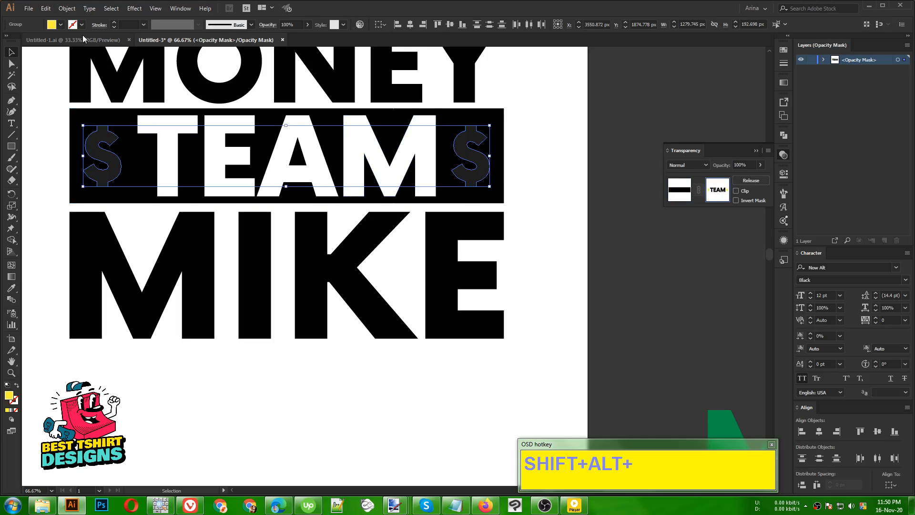
Fill the dollar signs in the opacity mask with black and return to editing the normal artwork
{"action": "left_click", "coordinate": [61, 25]}
{"action": "left_click", "coordinate": [24, 41]}
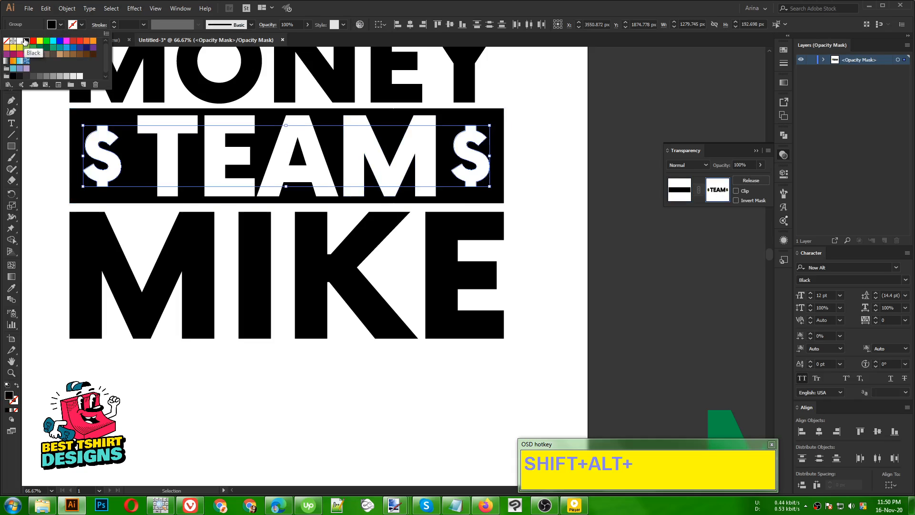
{"action": "left_click", "coordinate": [51, 170]}
{"action": "left_click", "coordinate": [54, 176]}
{"action": "scroll", "coordinate": [541, 258], "scroll_direction": "up", "scroll_amount": 3}
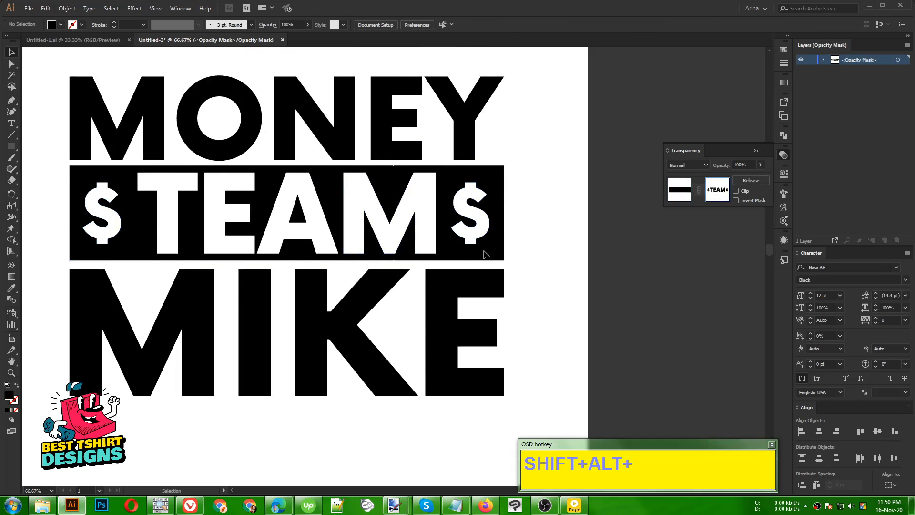
{"action": "left_click", "coordinate": [680, 191]}
{"action": "left_click", "coordinate": [561, 208]}
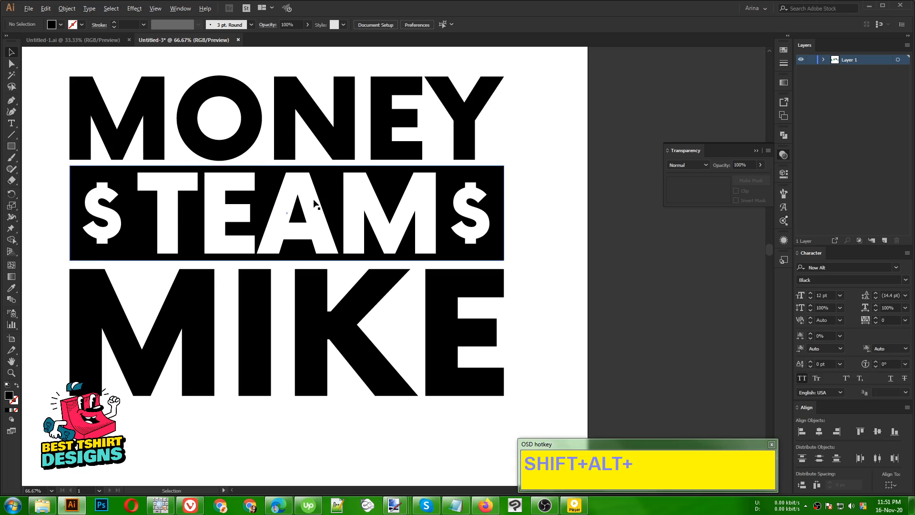
Isolate the black MONEY lettering group of the stacked layout for editing, with nothing selected
{"action": "scroll", "coordinate": [316, 200], "scroll_direction": "down", "scroll_amount": 2}
{"action": "scroll", "coordinate": [429, 236], "scroll_direction": "down", "scroll_amount": 1}
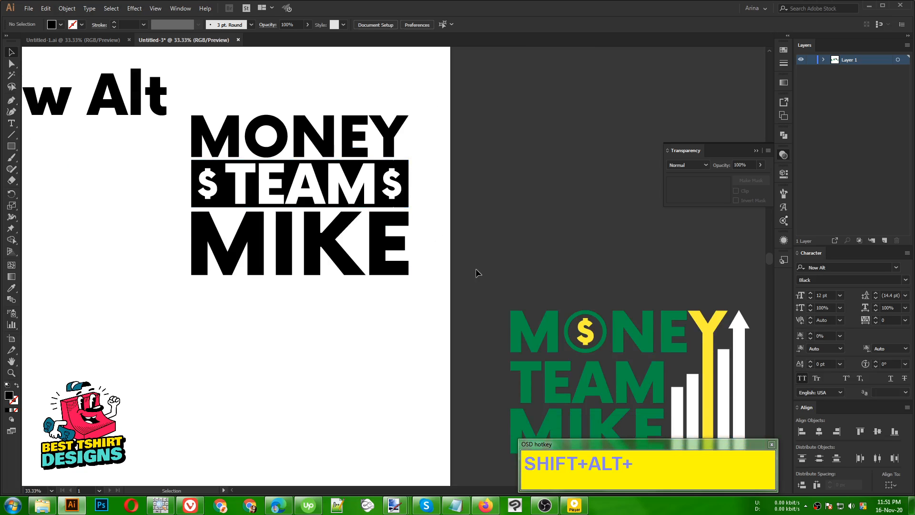
{"action": "scroll", "coordinate": [391, 271], "scroll_direction": "down", "scroll_amount": 1}
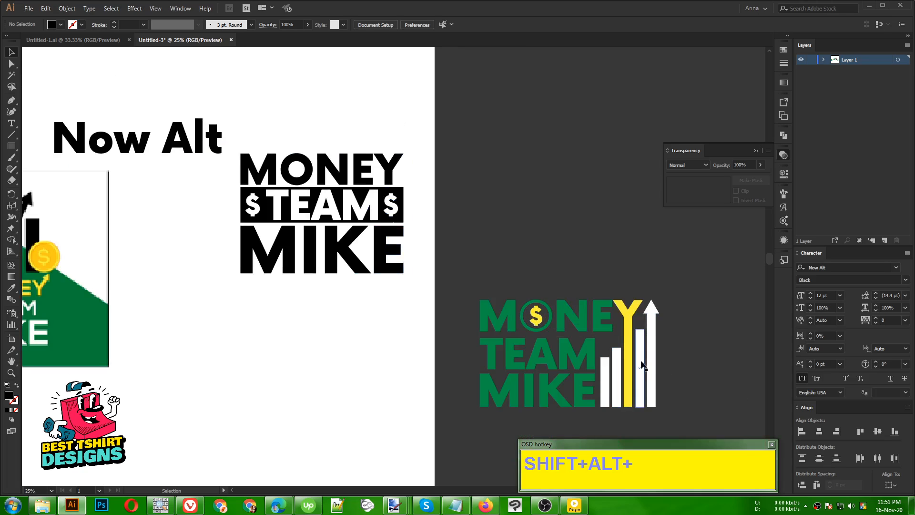
{"action": "scroll", "coordinate": [312, 139], "scroll_direction": "up", "scroll_amount": 2}
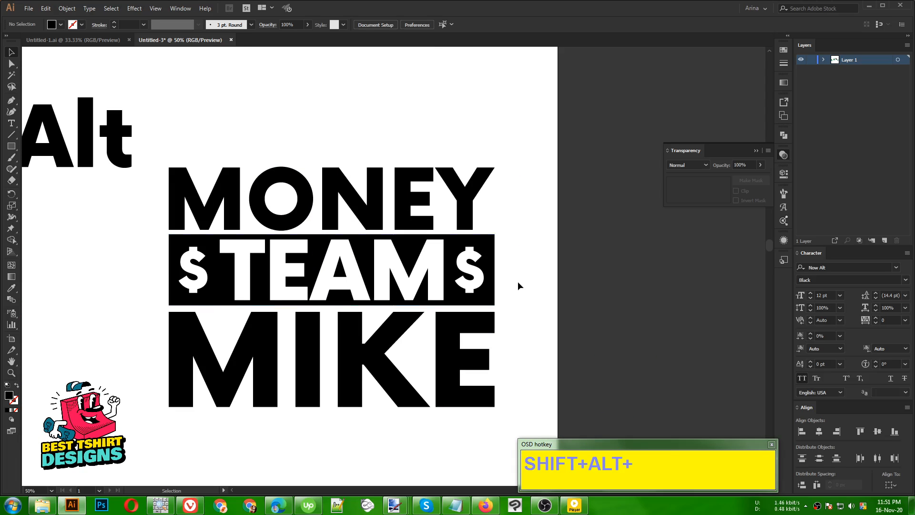
{"action": "scroll", "coordinate": [329, 208], "scroll_direction": "up", "scroll_amount": 1}
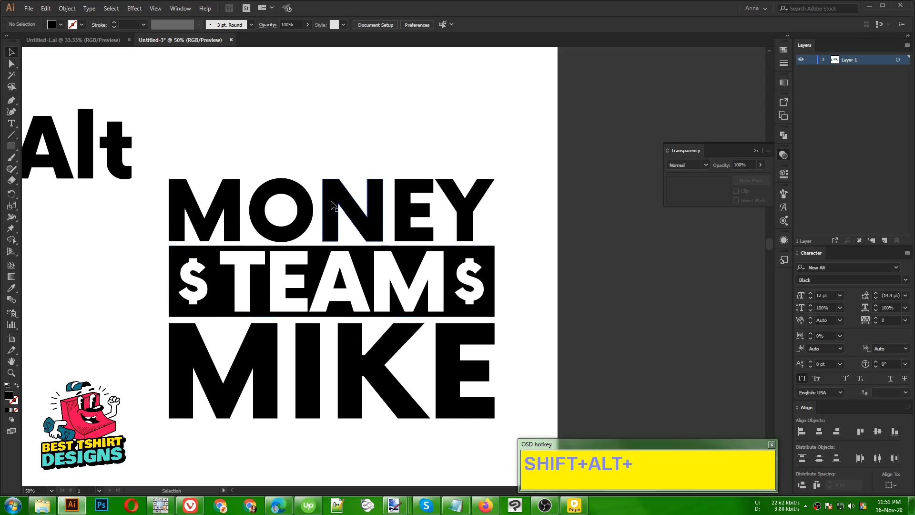
{"action": "scroll", "coordinate": [258, 209], "scroll_direction": "up", "scroll_amount": 2}
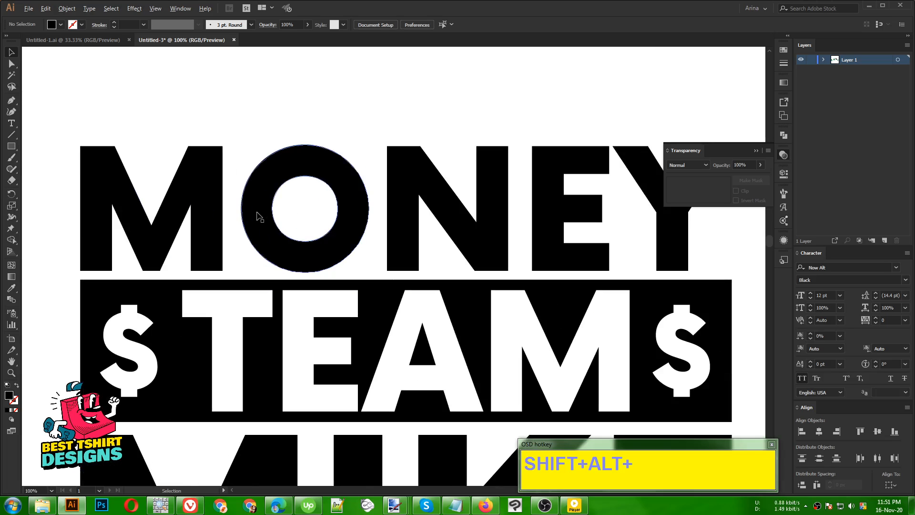
{"action": "left_click", "coordinate": [304, 160]}
{"action": "left_click", "coordinate": [331, 108]}
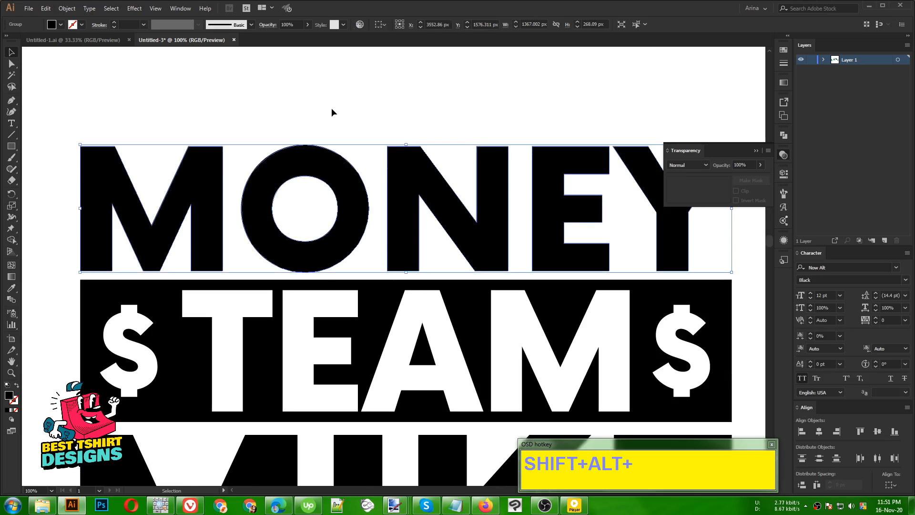
{"action": "double_click", "coordinate": [277, 177]}
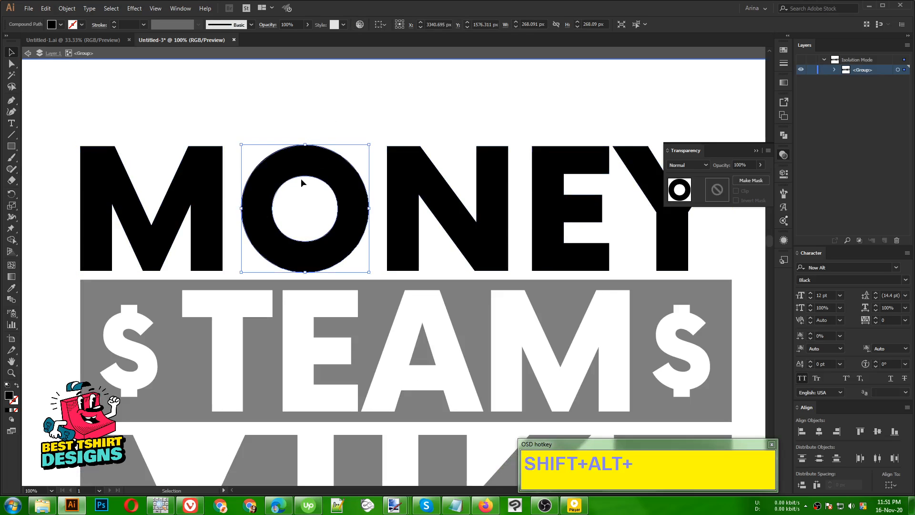
{"action": "left_click", "coordinate": [327, 125]}
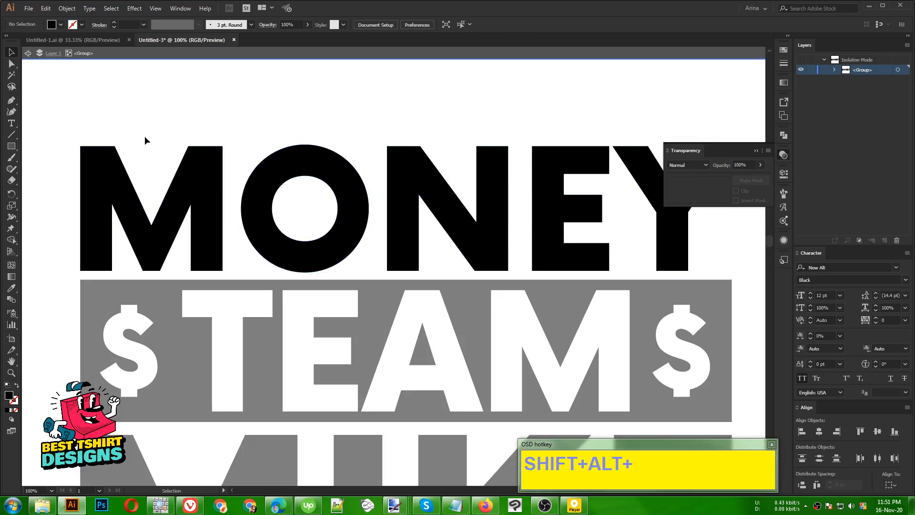
Draw an open zigzag chart line about 386 × 311 px rising through the O of MONEY with the Pen tool
{"action": "left_click", "coordinate": [12, 100]}
{"action": "left_click", "coordinate": [232, 271]}
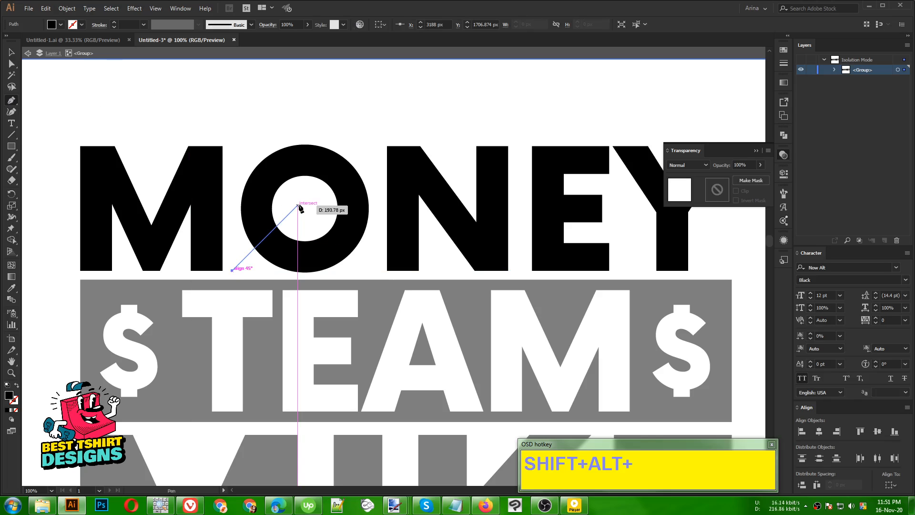
{"action": "left_click", "coordinate": [298, 205]}
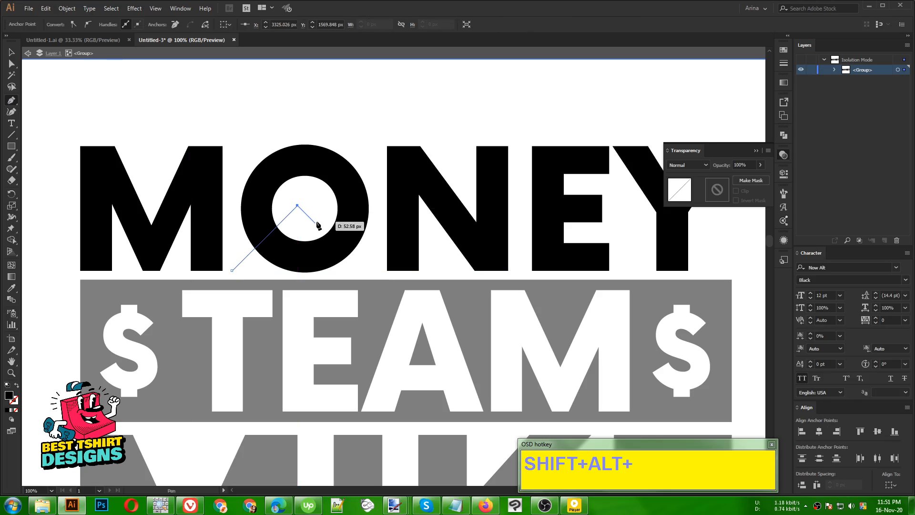
{"action": "left_click", "coordinate": [315, 222]}
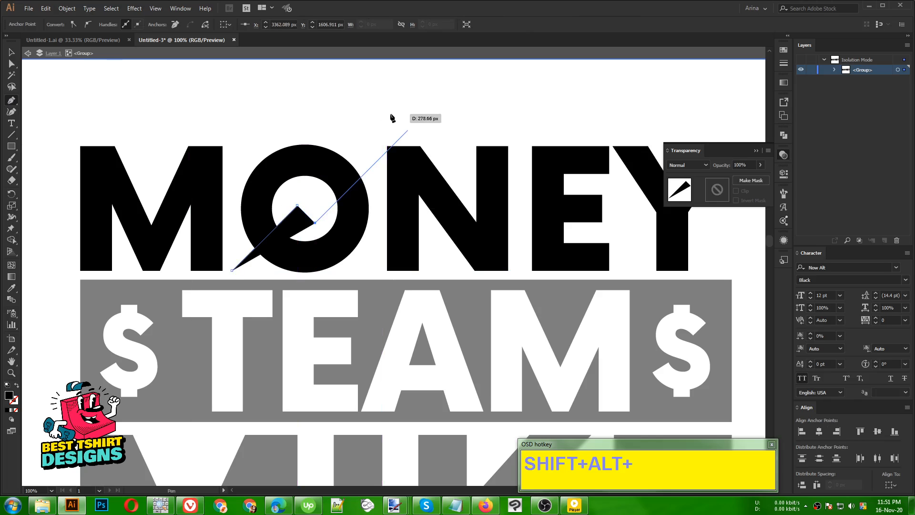
{"action": "left_click", "coordinate": [414, 123]}
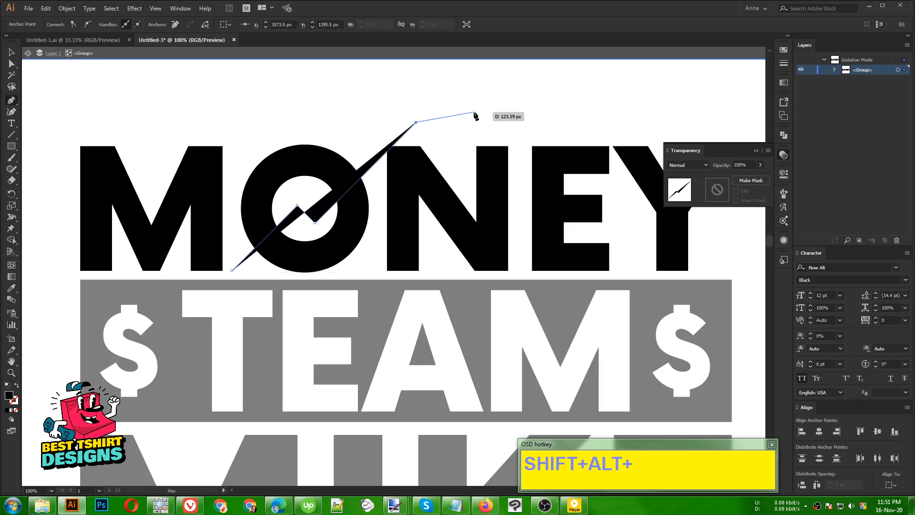
{"action": "left_click", "coordinate": [337, 101]}
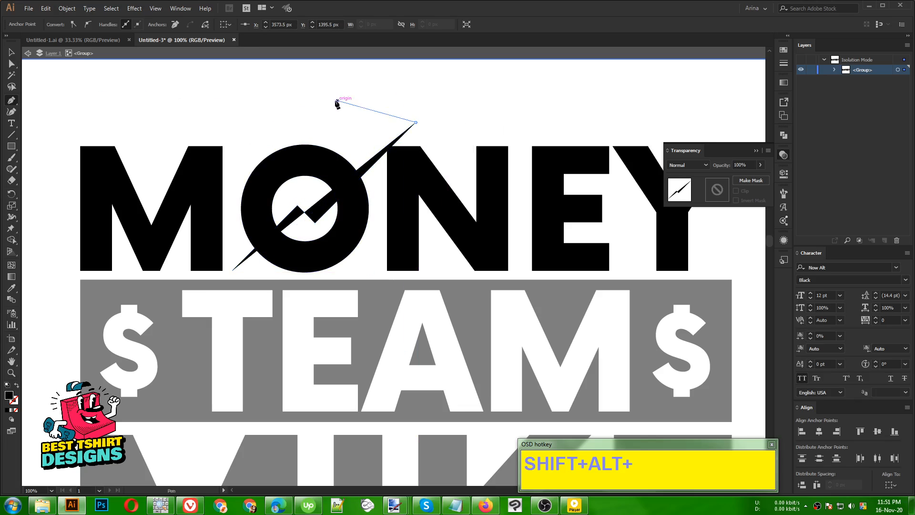
{"action": "left_click", "coordinate": [241, 100]}
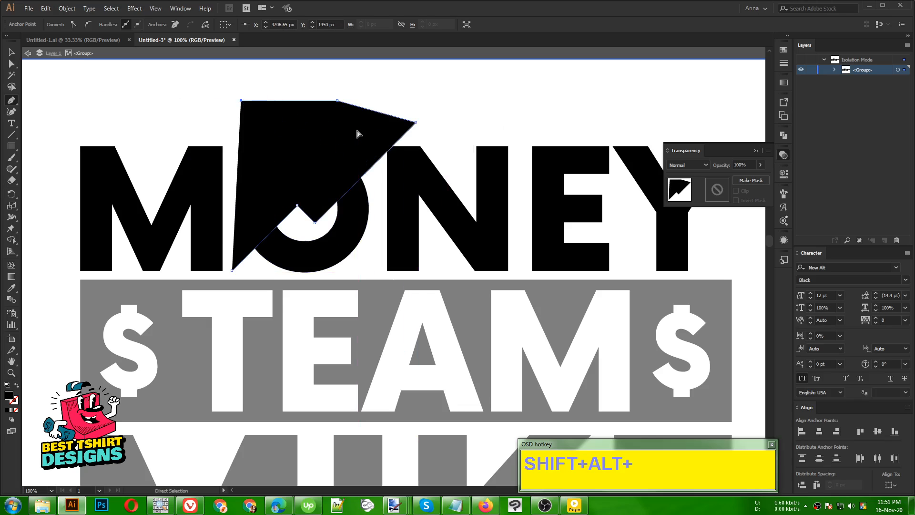
{"action": "key", "text": "ctrl+z"}
{"action": "key", "text": "ctrl+z"}
Swap the zigzag's black fill to its stroke and set the stroke weight to 20 pt
{"action": "key", "text": "shift+x"}
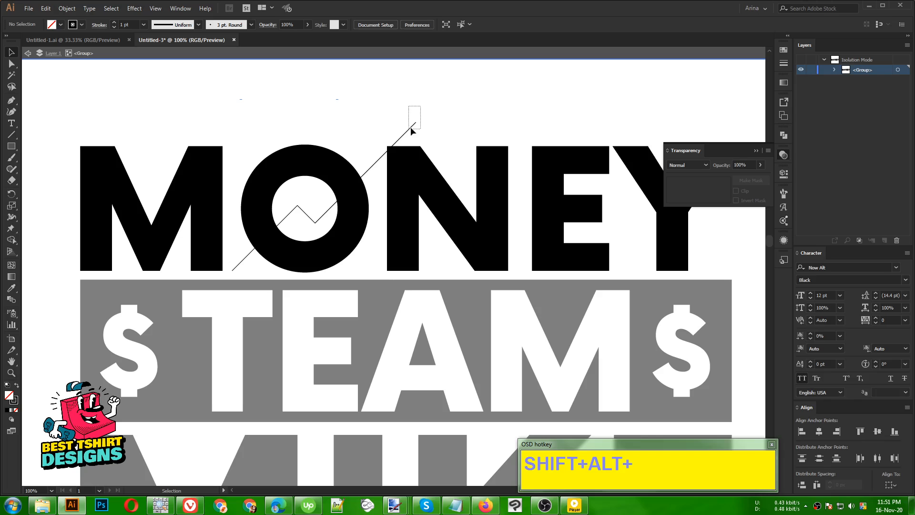
{"action": "key", "text": "v"}
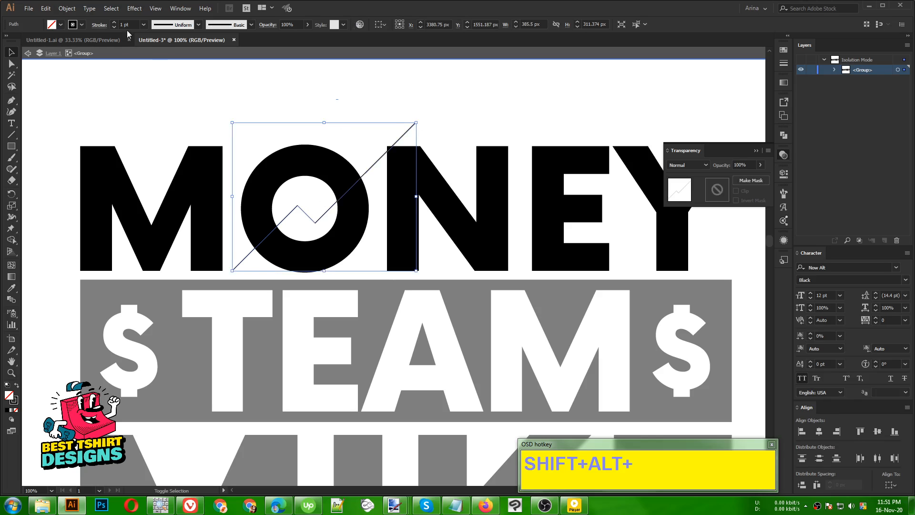
{"action": "scroll", "coordinate": [126, 25], "scroll_direction": "up", "scroll_amount": 9}
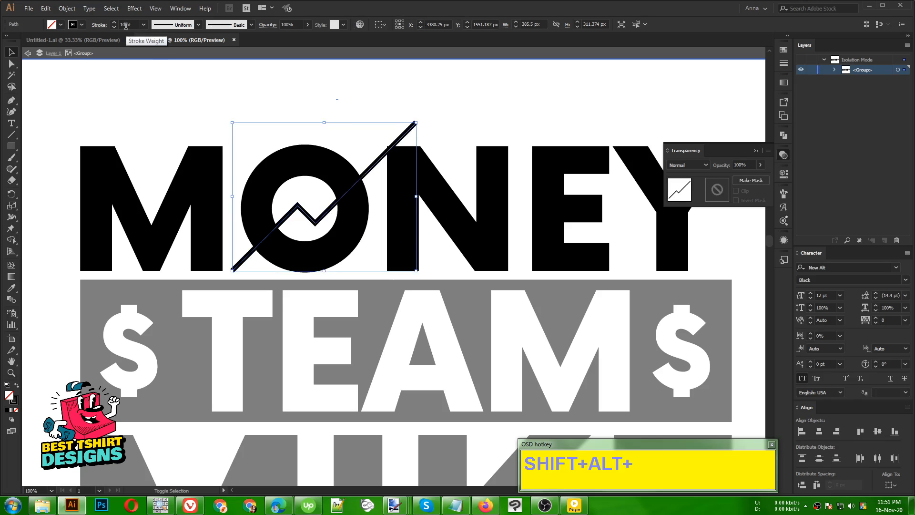
{"action": "scroll", "coordinate": [126, 26], "scroll_direction": "up", "scroll_amount": 10}
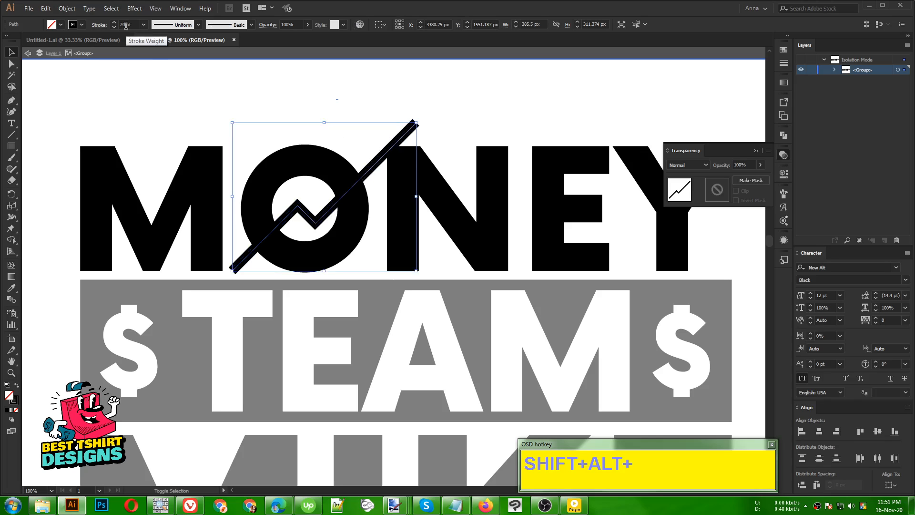
{"action": "left_click", "coordinate": [303, 86]}
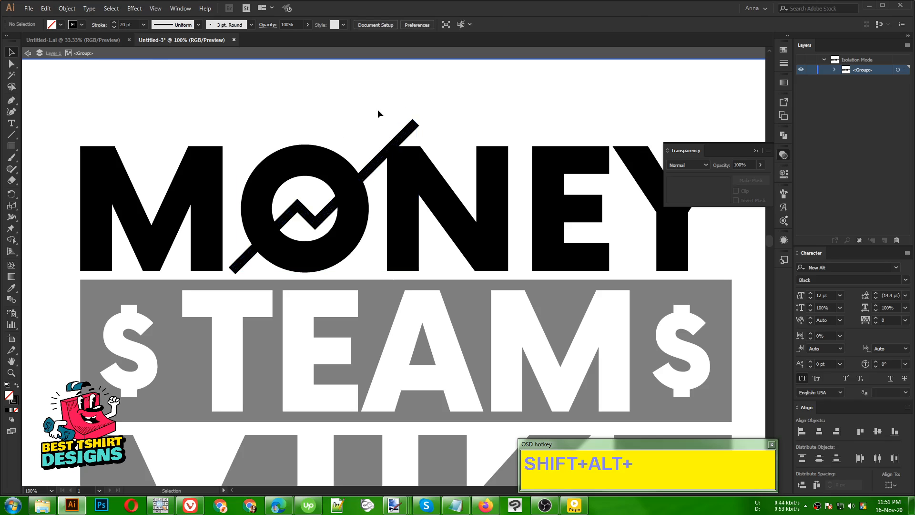
Extend the zigzag's lower end diagonally outward past the O, making the path about 417 × 342 px
{"action": "key", "text": "a"}
{"action": "left_click", "coordinate": [233, 271]}
{"action": "left_click_drag", "start_coordinate": [234, 272], "coordinate": [217, 285]}
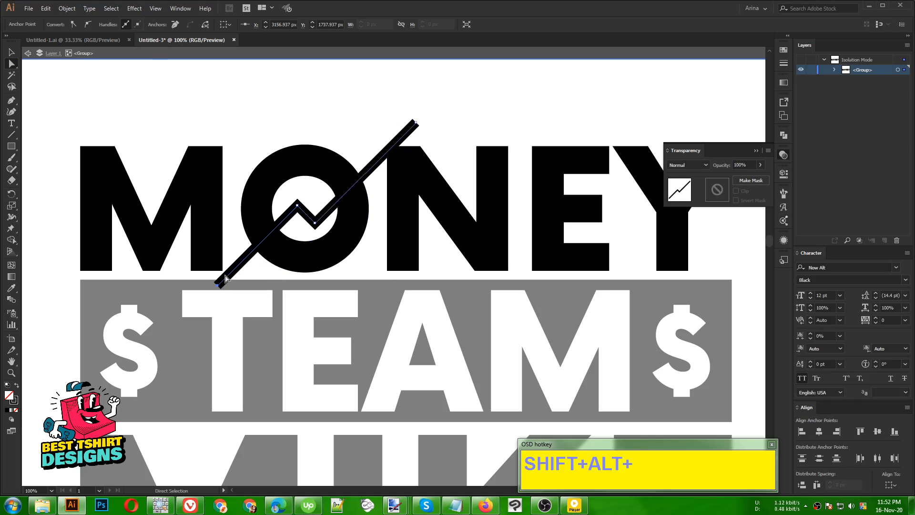
{"action": "key", "text": "v"}
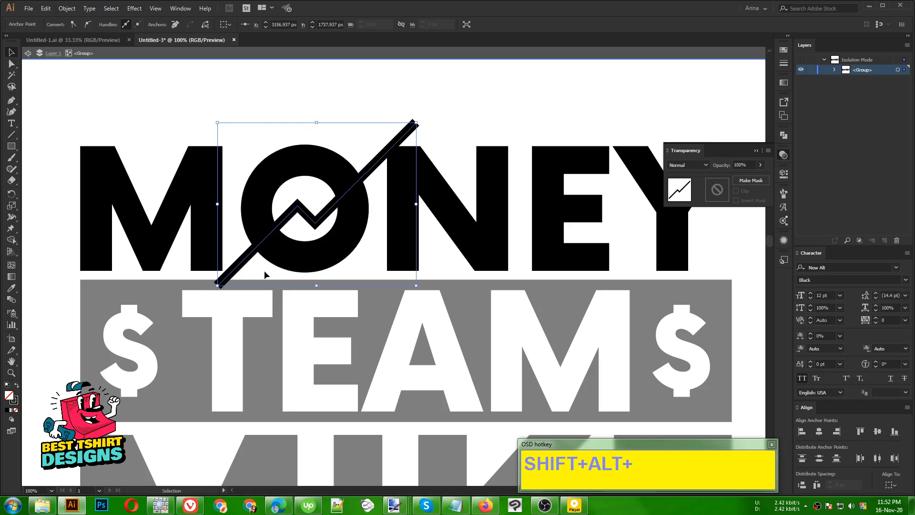
{"action": "left_click", "coordinate": [265, 273]}
Expand the zigzag line's fill and stroke into a solid shape and deselect it
{"action": "left_click", "coordinate": [321, 217]}
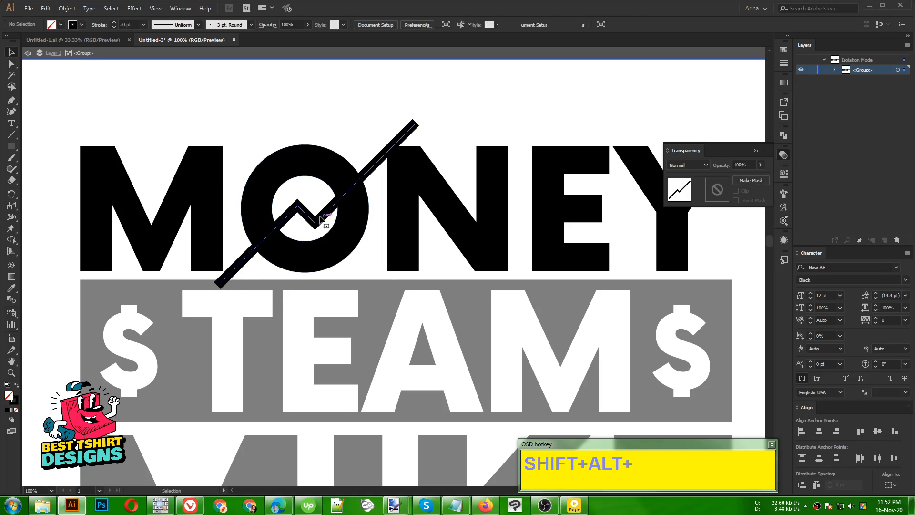
{"action": "left_click", "coordinate": [66, 8]}
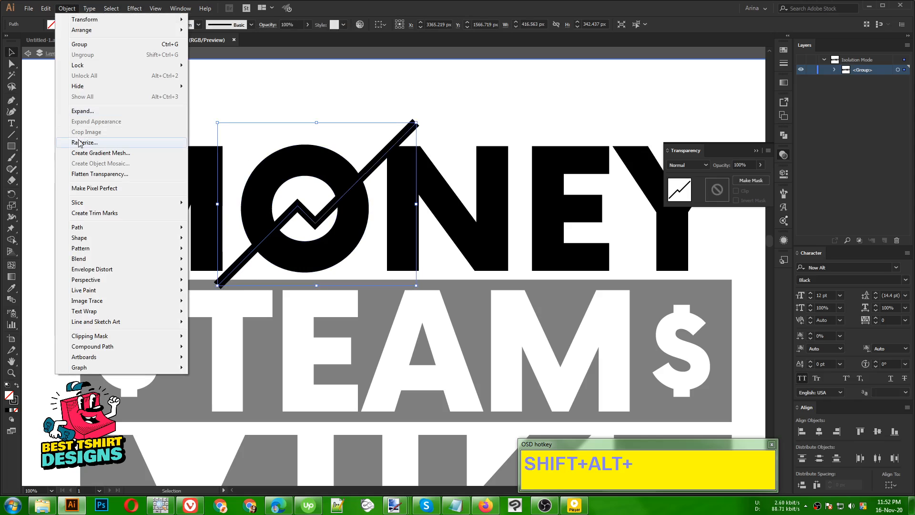
{"action": "left_click", "coordinate": [83, 111]}
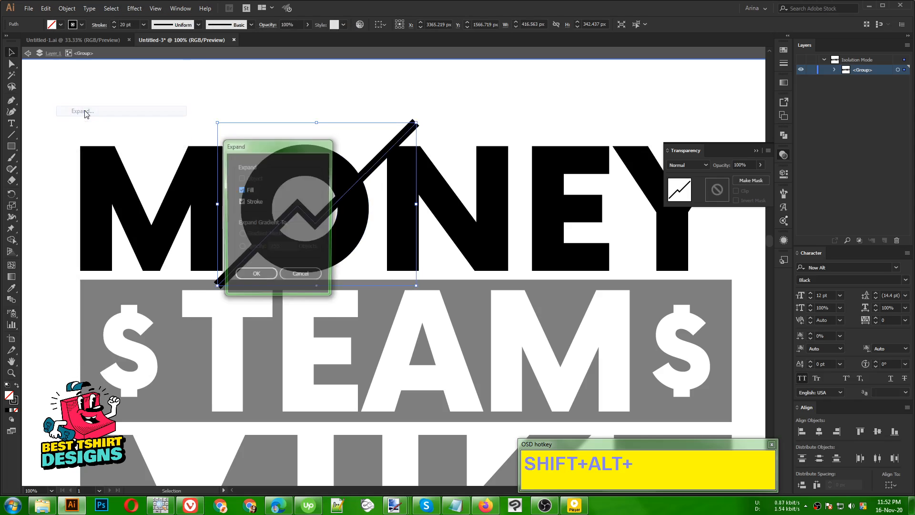
{"action": "left_click", "coordinate": [255, 276]}
{"action": "left_click", "coordinate": [354, 117]}
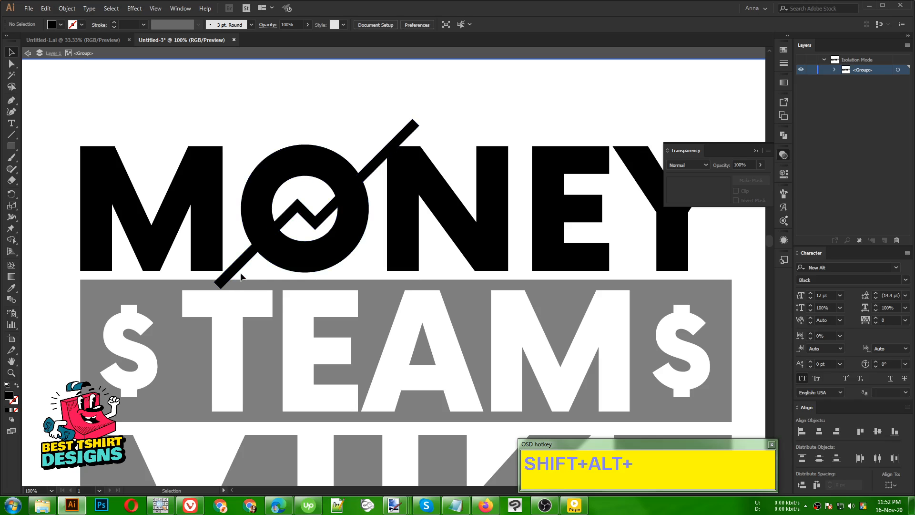
Erase the lower end of the chart line below MONEY's baseline, leaving a flat horizontal cut level with the letters
{"action": "left_click", "coordinate": [248, 261]}
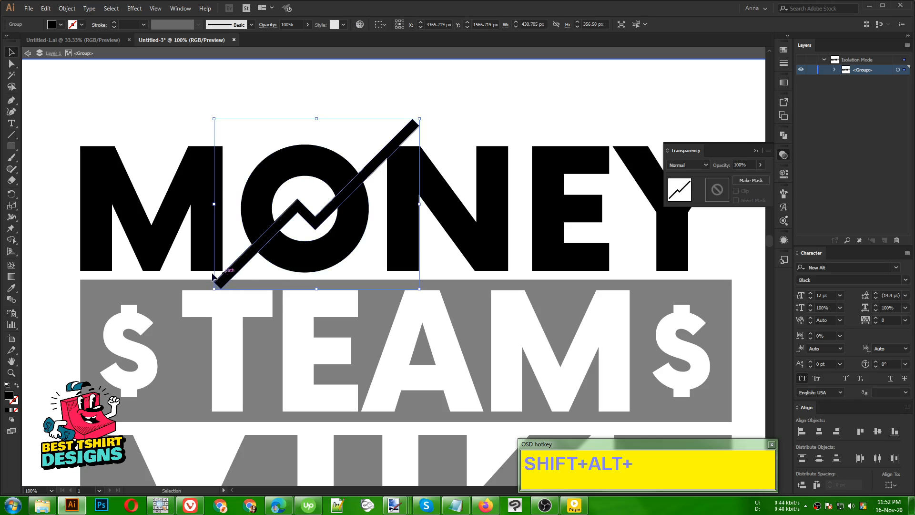
{"action": "key", "text": "shift+e"}
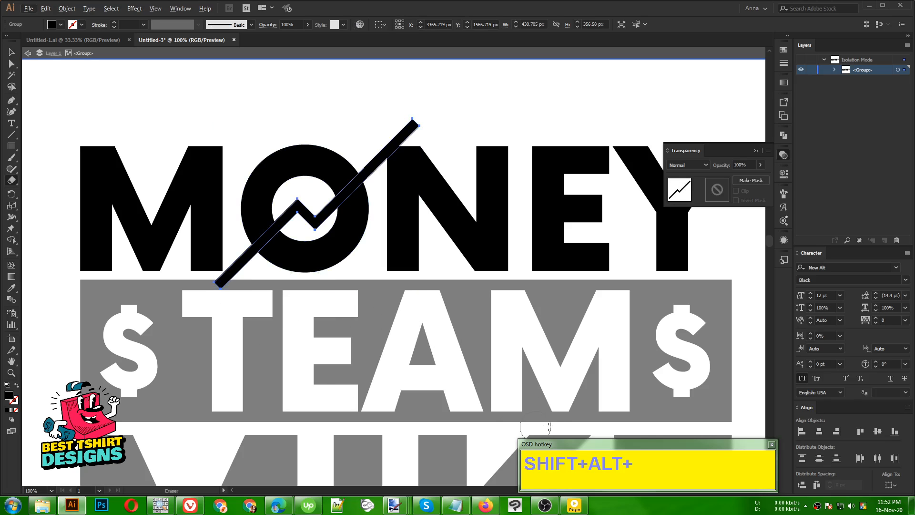
{"action": "key", "text": "alt+e"}
{"action": "key", "text": "Escape"}
{"action": "mouse_move", "coordinate": [462, 349]}
{"action": "left_mouse_down"}
{"action": "mouse_move", "coordinate": [143, 305]}
{"action": "mouse_move", "coordinate": [76, 271]}
{"action": "left_mouse_up"}
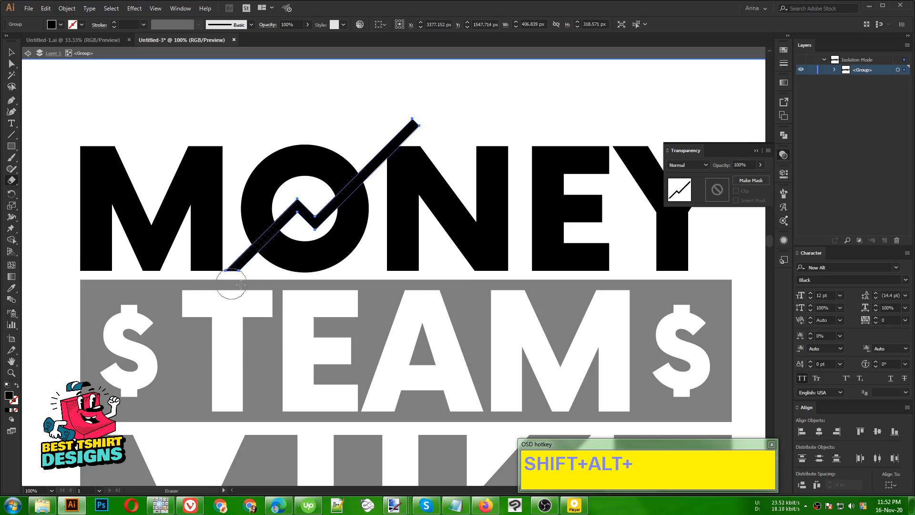
{"action": "key", "text": "v"}
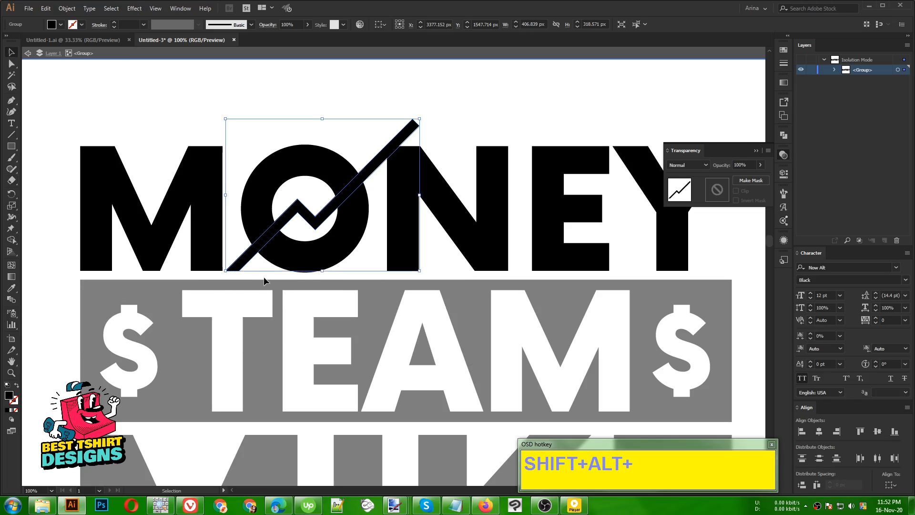
{"action": "left_click", "coordinate": [258, 277]}
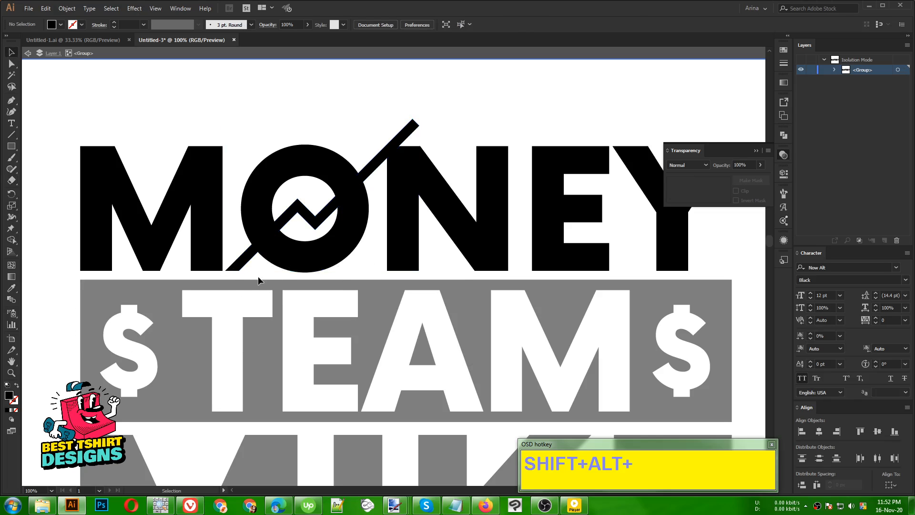
Nudge the trimmed chart line about 6 px to the right and deselect it
{"action": "left_click", "coordinate": [240, 265]}
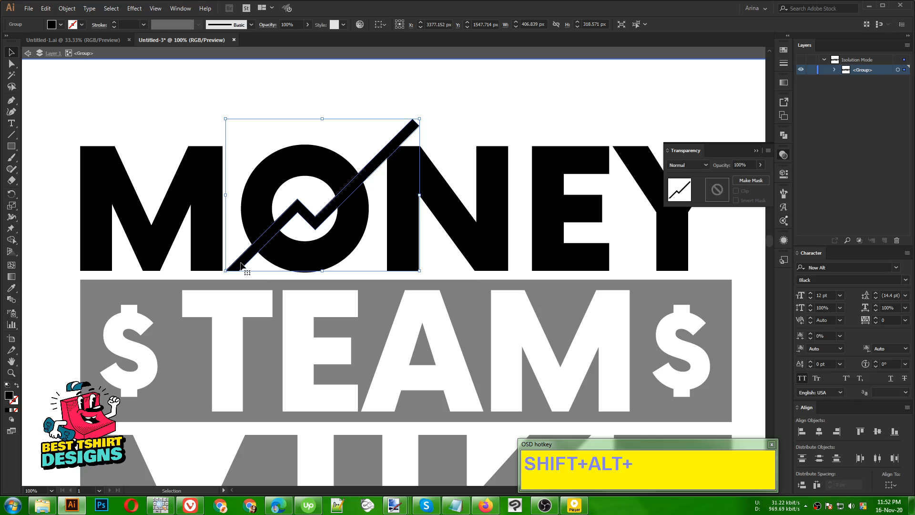
{"action": "key", "text": "Right"}
{"action": "left_click", "coordinate": [291, 274]}
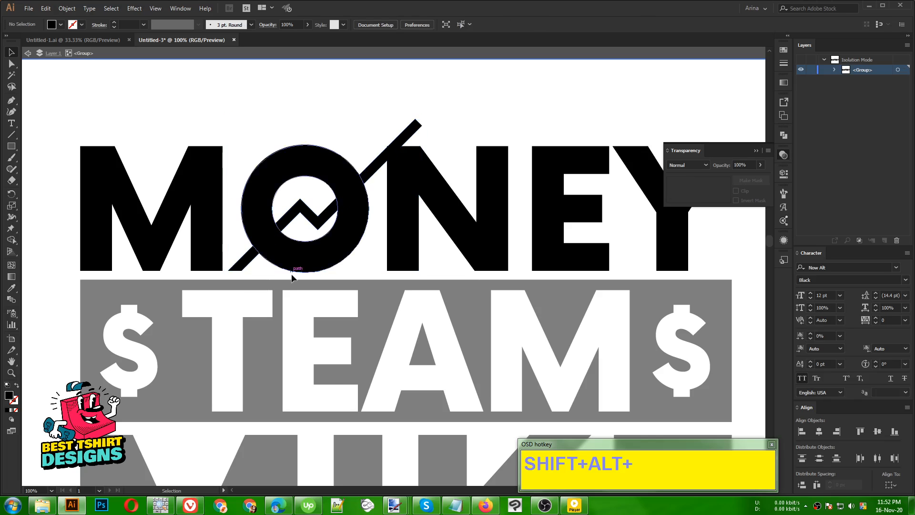
Offset the chart line's path outward by 10 px with miter joins and cut the resulting outline to the clipboard
{"action": "scroll", "coordinate": [349, 140], "scroll_direction": "up", "scroll_amount": 1}
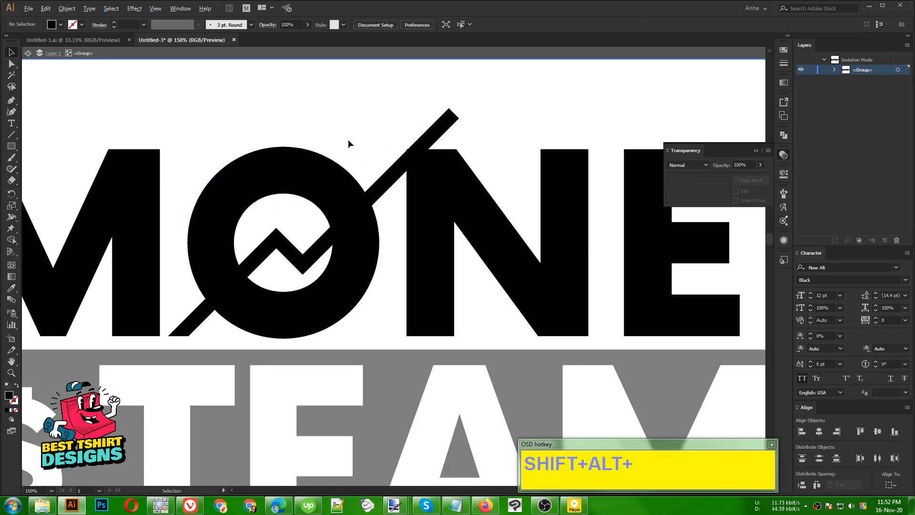
{"action": "left_click", "coordinate": [306, 248]}
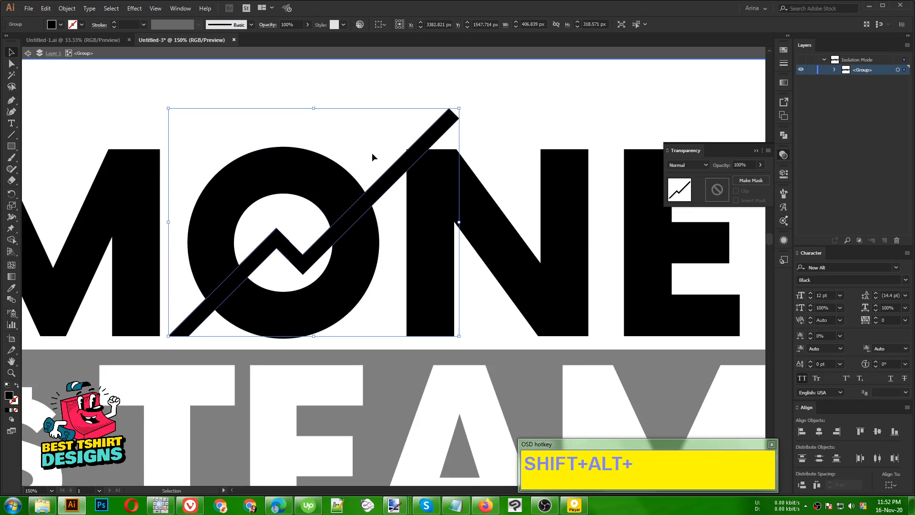
{"action": "left_click", "coordinate": [386, 181]}
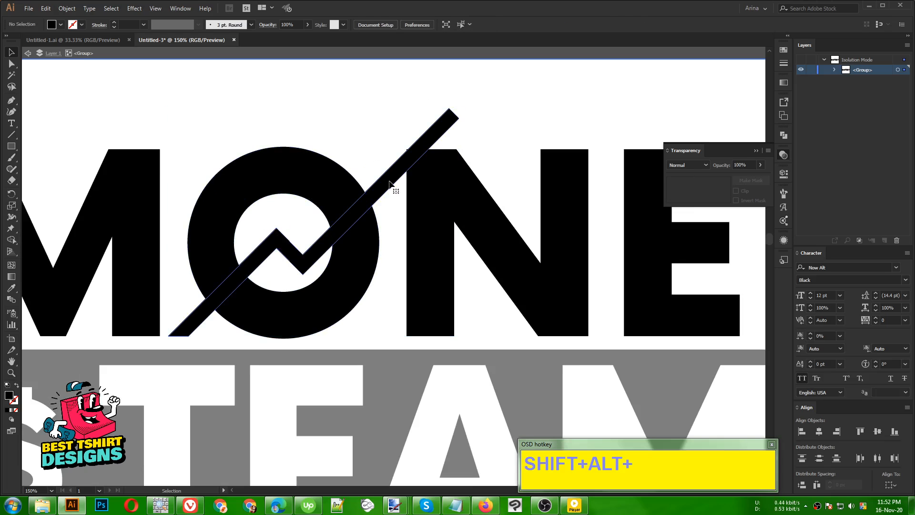
{"action": "left_click", "coordinate": [67, 8]}
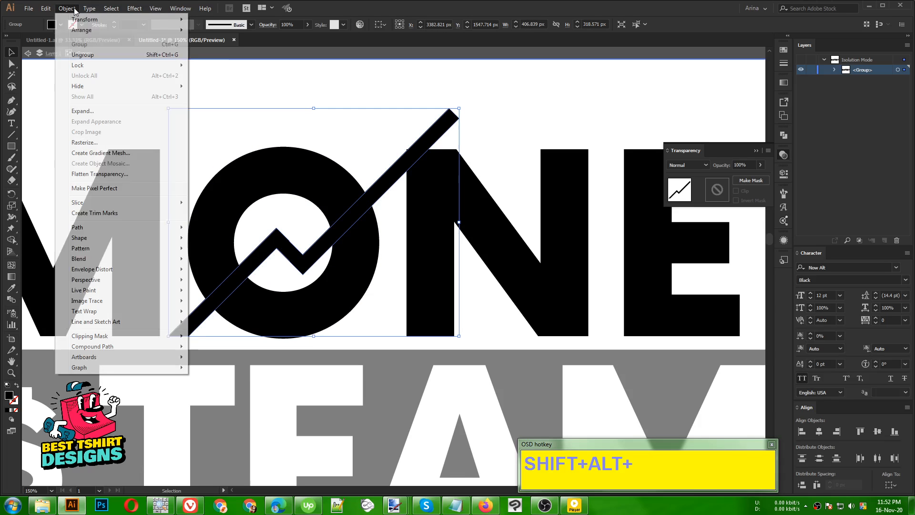
{"action": "mouse_move", "coordinate": [172, 227]}
{"action": "left_click", "coordinate": [195, 263]}
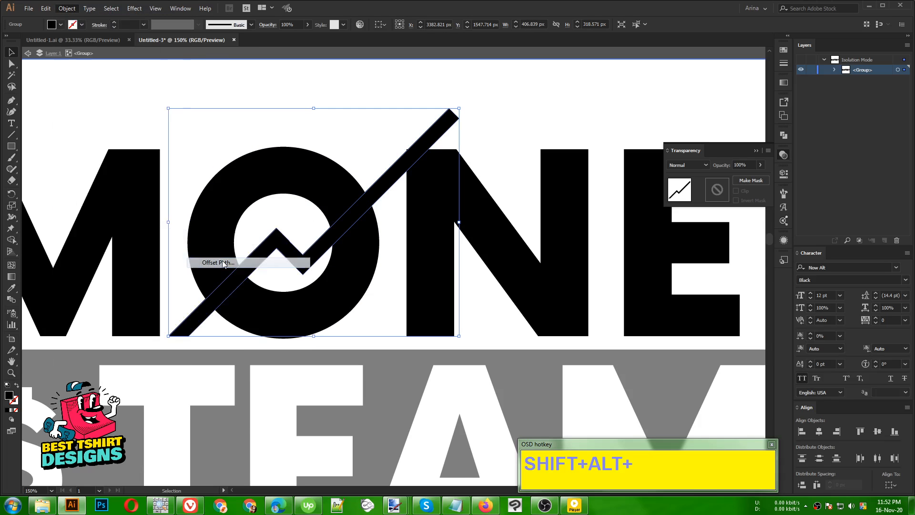
{"action": "left_click", "coordinate": [419, 227]}
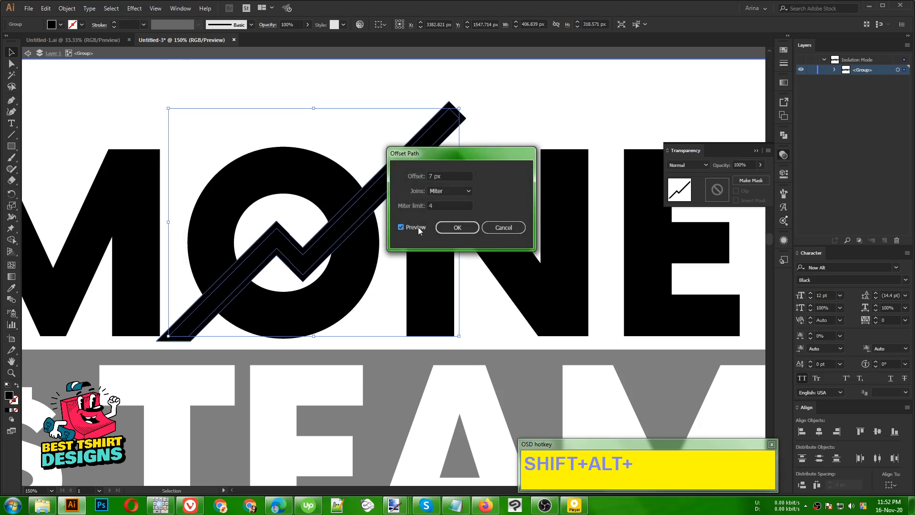
{"action": "scroll", "coordinate": [452, 176], "scroll_direction": "up", "scroll_amount": 3}
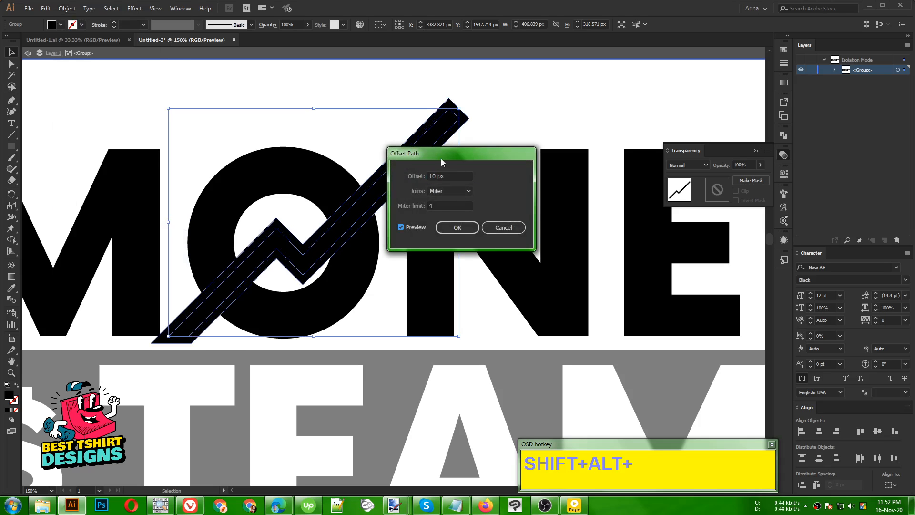
{"action": "left_click", "coordinate": [455, 229]}
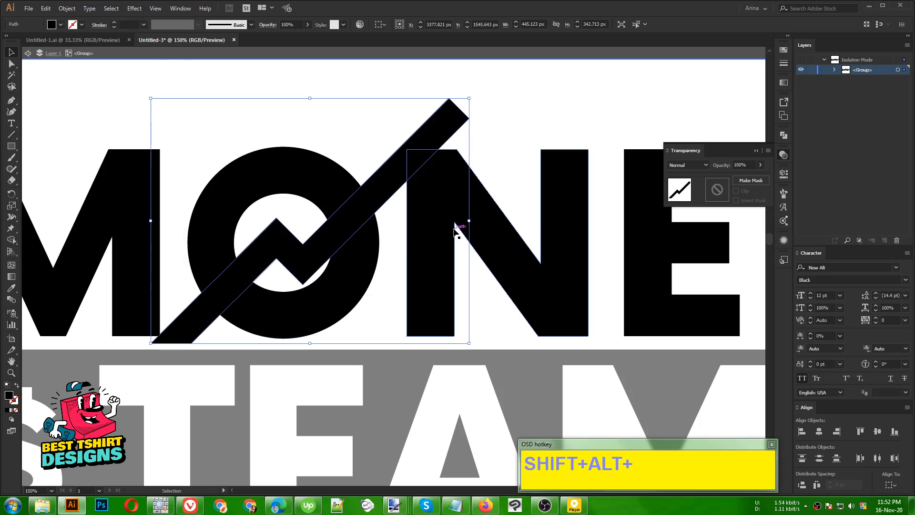
{"action": "key", "text": "ctrl+x"}
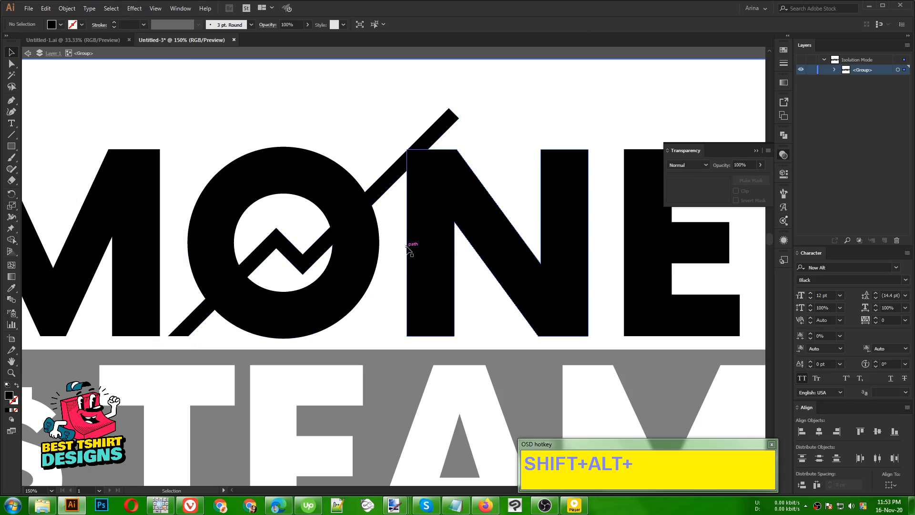
Give the letter N a non-clipping opacity mask, paste the offset chart outline in place inside it, and leave mask editing
{"action": "left_click", "coordinate": [362, 248]}
{"action": "left_click", "coordinate": [208, 316]}
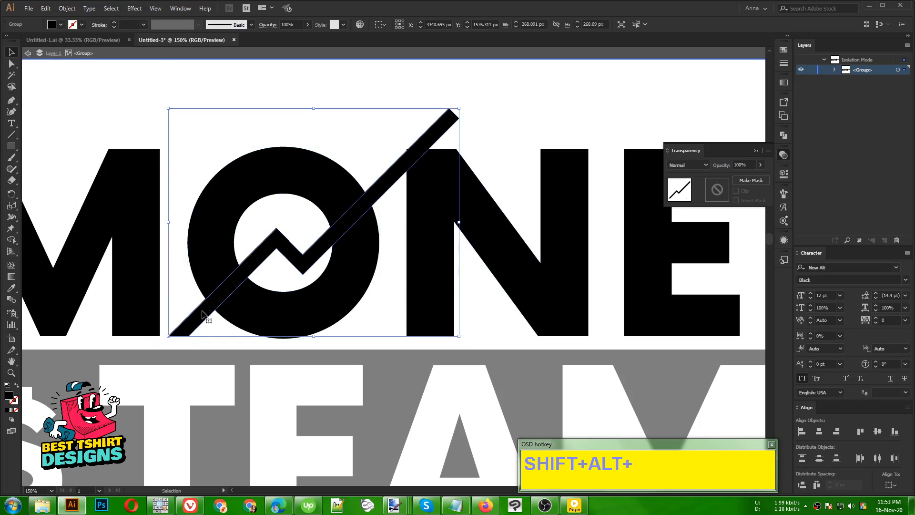
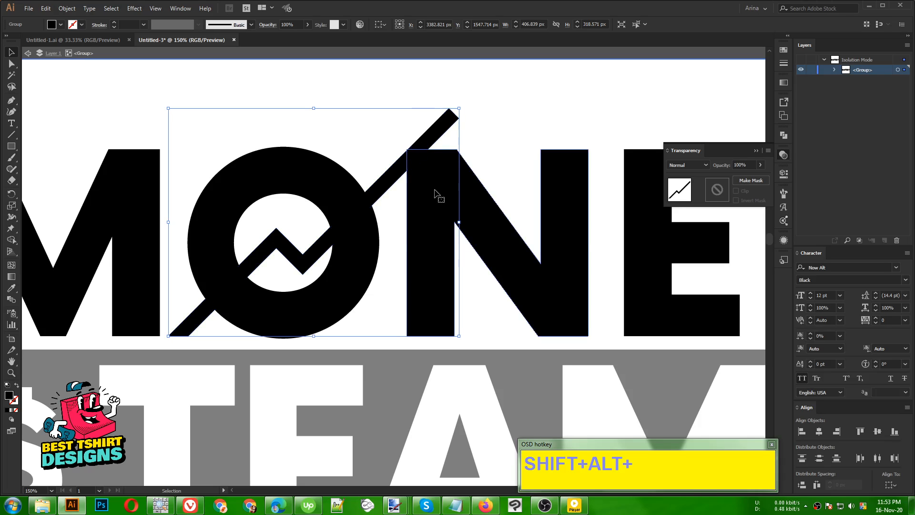
{"action": "left_click", "coordinate": [435, 196]}
{"action": "left_click", "coordinate": [719, 190]}
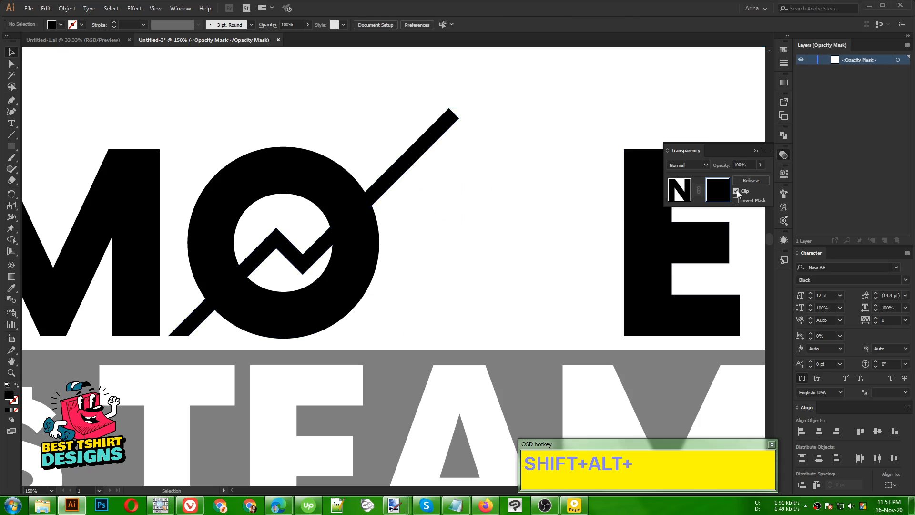
{"action": "key", "text": "ctrl+f"}
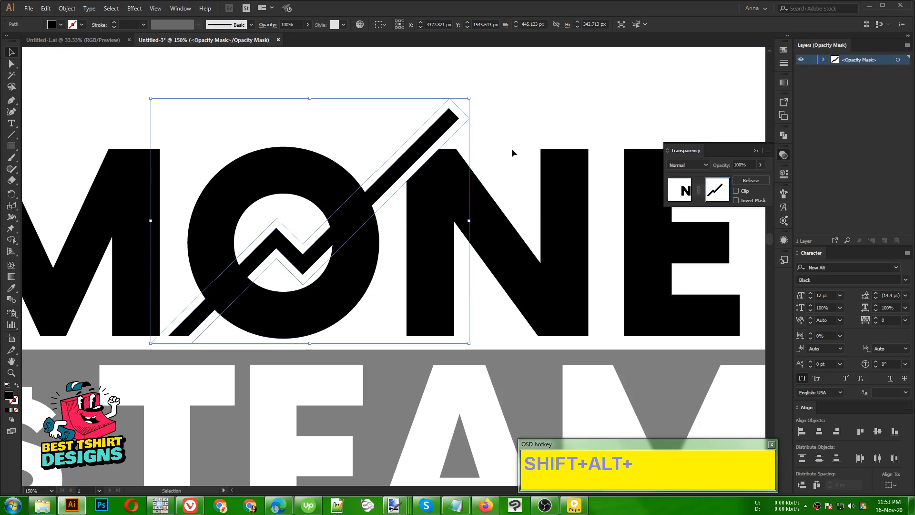
{"action": "left_click", "coordinate": [512, 152]}
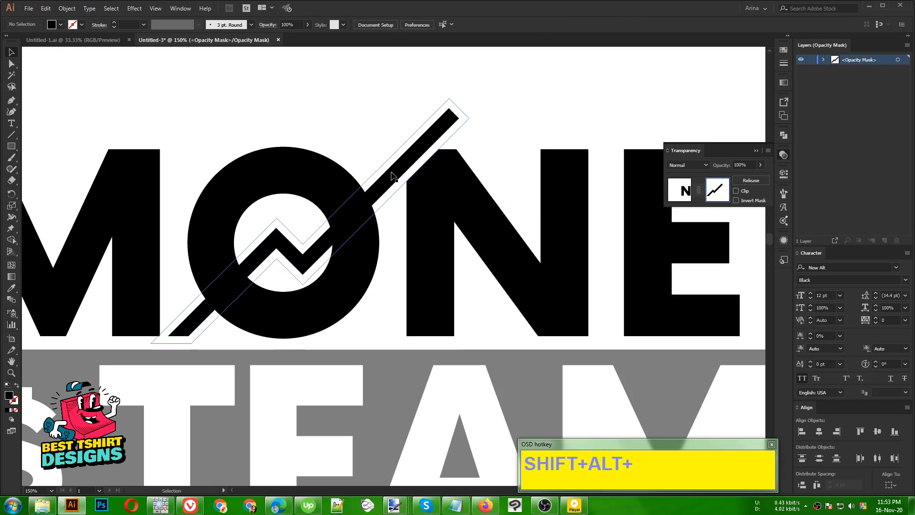
{"action": "left_click", "coordinate": [678, 188]}
Give the letter O a non-clipping opacity mask and paste the offset chart outline in place inside it
{"action": "double_click", "coordinate": [336, 199]}
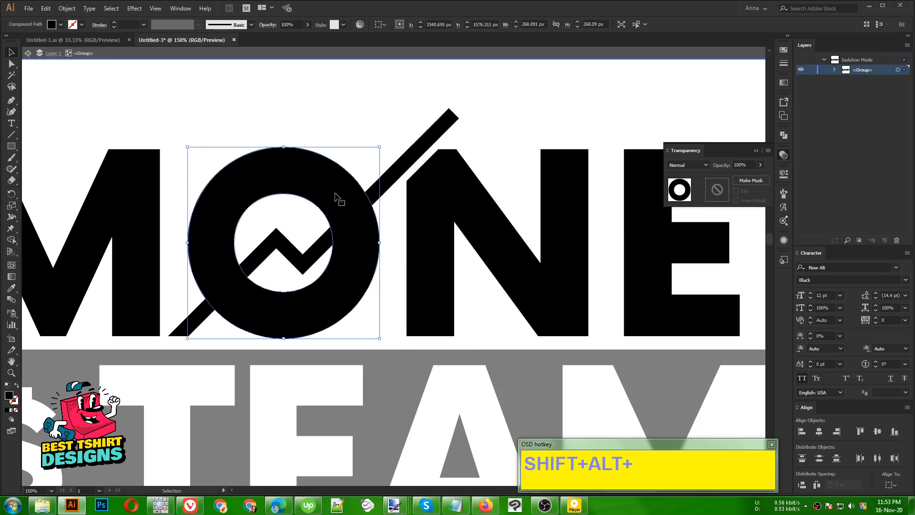
{"action": "left_click", "coordinate": [713, 193]}
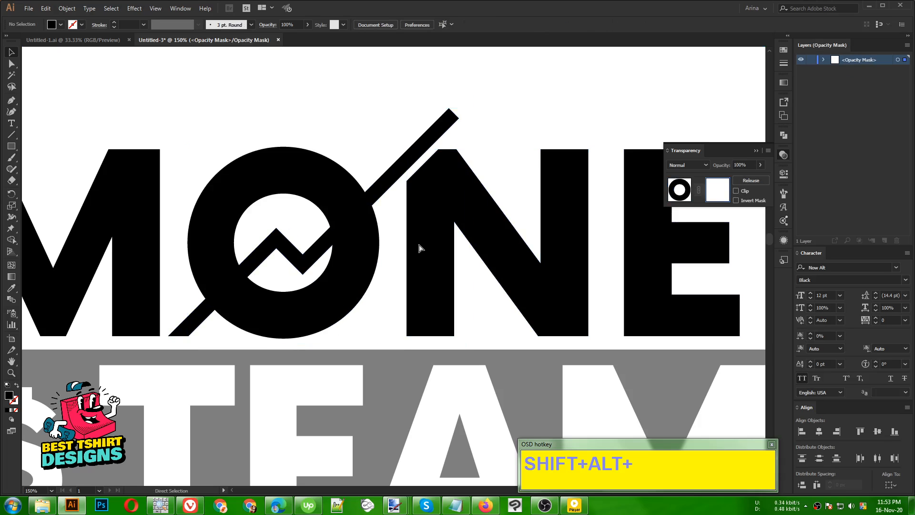
{"action": "key", "text": "ctrl+f"}
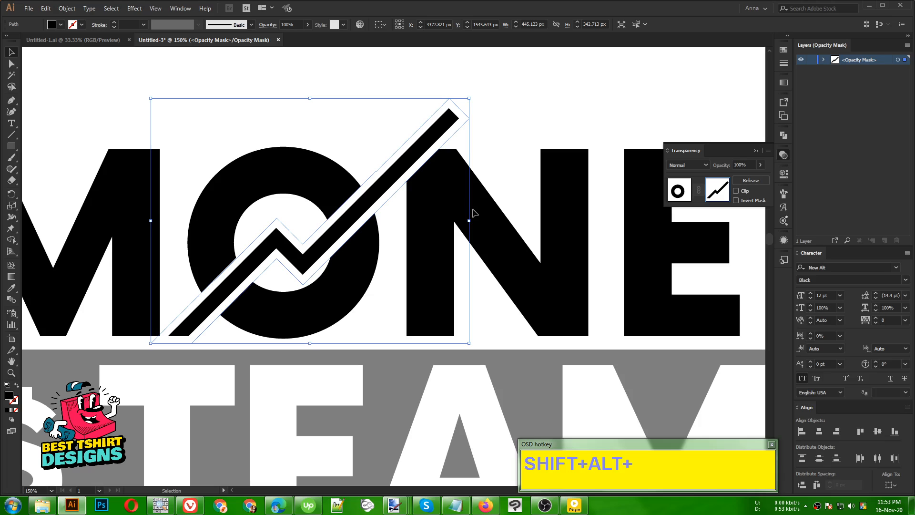
{"action": "left_click", "coordinate": [378, 299]}
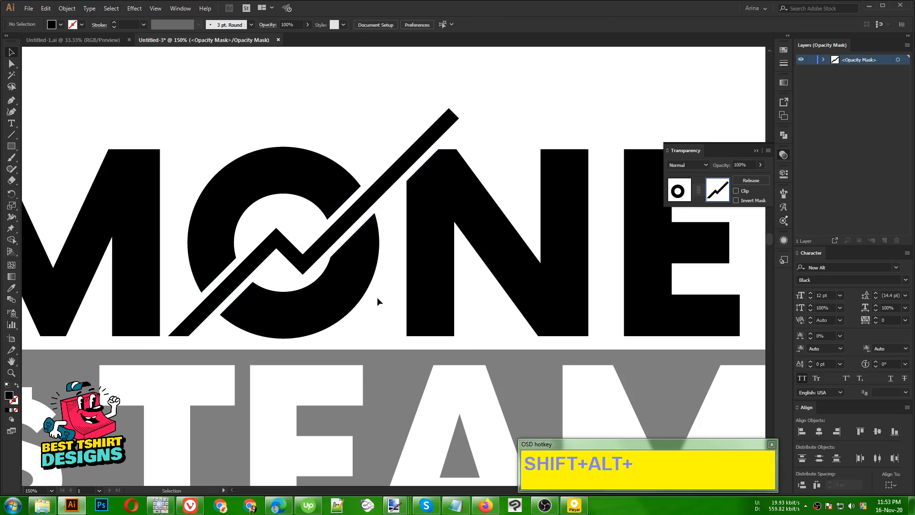
{"action": "left_click_drag", "start_coordinate": [630, 452], "coordinate": [605, 435]}
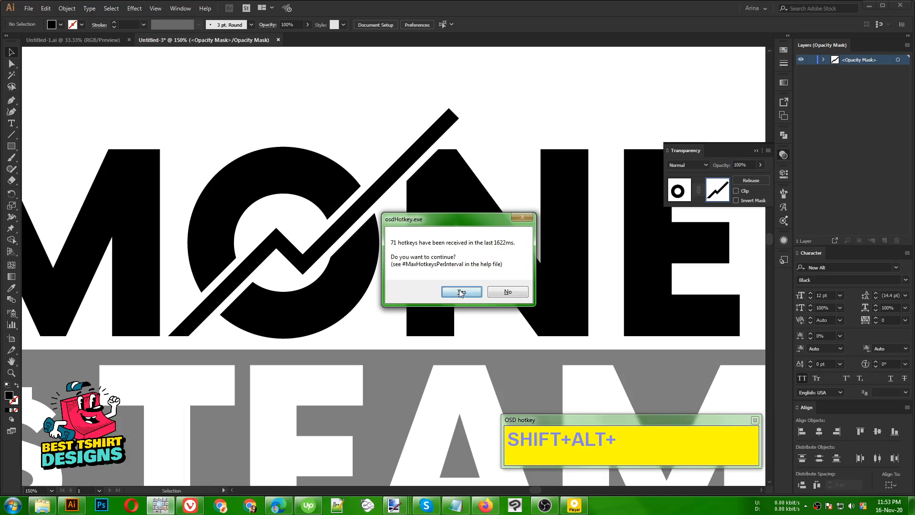
{"action": "left_click", "coordinate": [461, 291]}
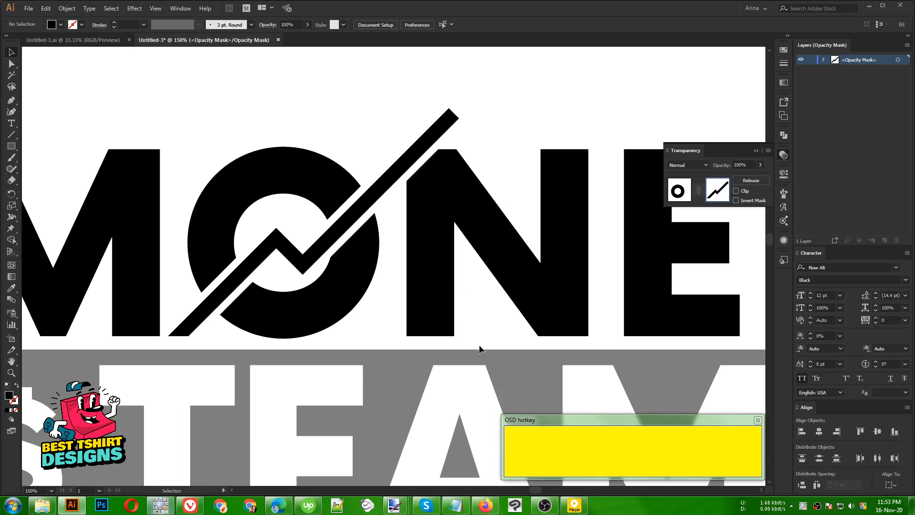
{"action": "key", "text": "ctrl"}
{"action": "left_click", "coordinate": [507, 319]}
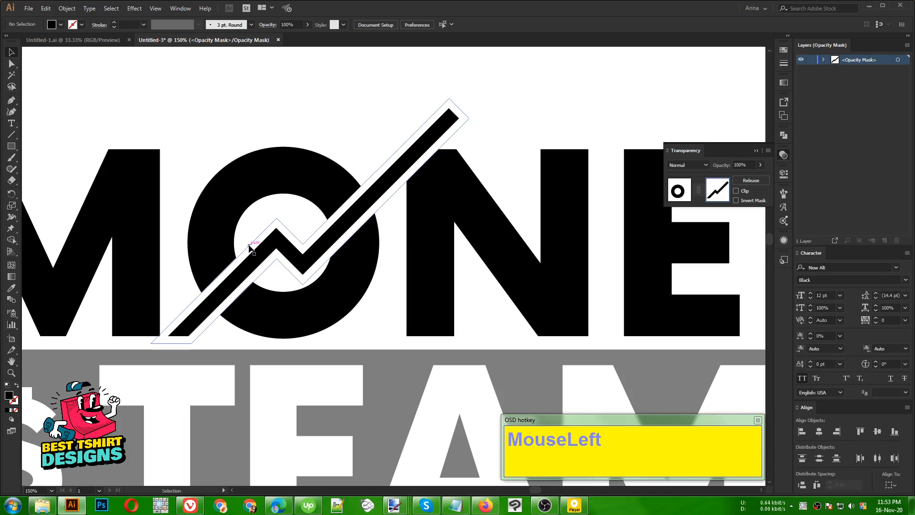
Erase the lower-left part of the chart outline in the O's opacity mask, up to the ring's inner opening, and leave mask editing
{"action": "left_click", "coordinate": [265, 261]}
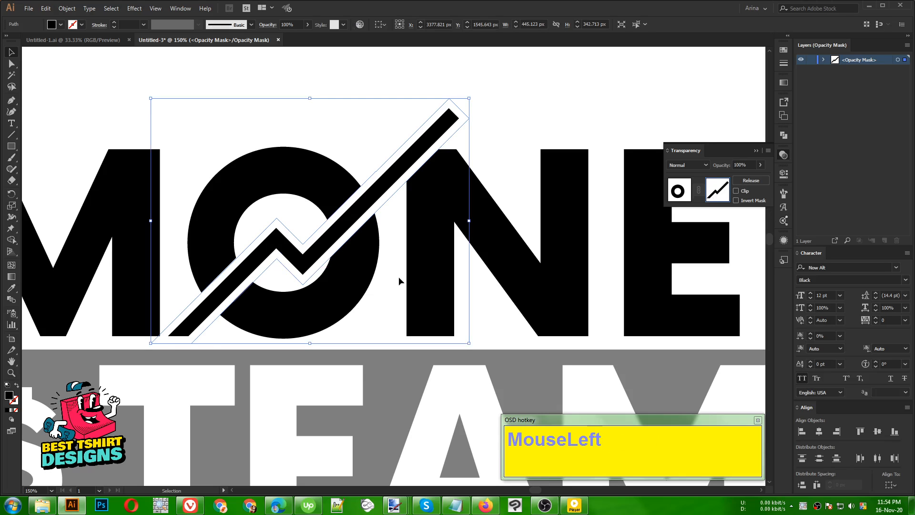
{"action": "key", "text": "shift+e"}
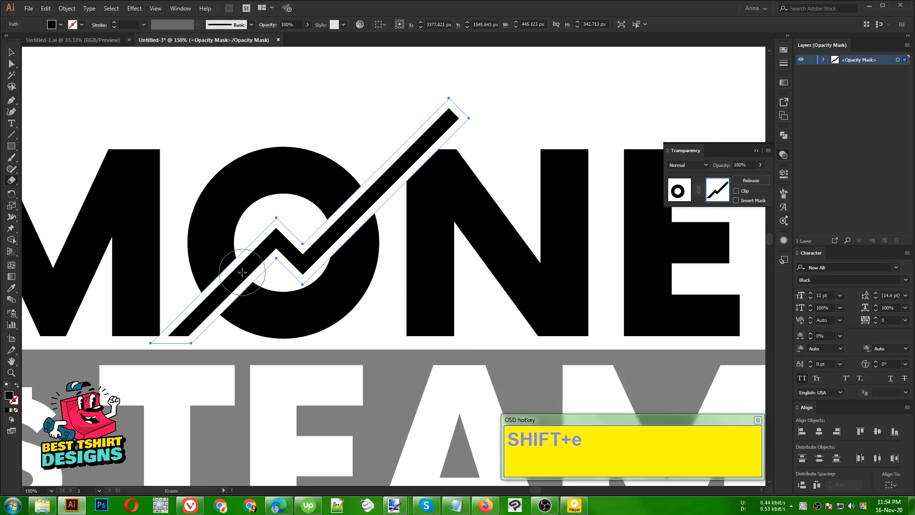
{"action": "left_click_drag", "start_coordinate": [242, 272], "coordinate": [143, 346]}
{"action": "left_click_drag", "start_coordinate": [223, 300], "coordinate": [151, 368]}
{"action": "left_click_drag", "start_coordinate": [241, 266], "coordinate": [160, 310]}
{"action": "key", "text": "v"}
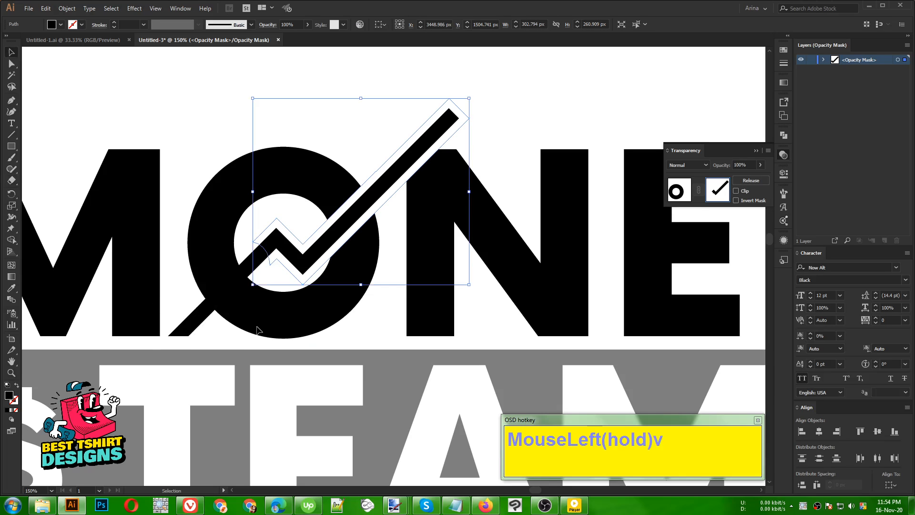
{"action": "left_click", "coordinate": [391, 297]}
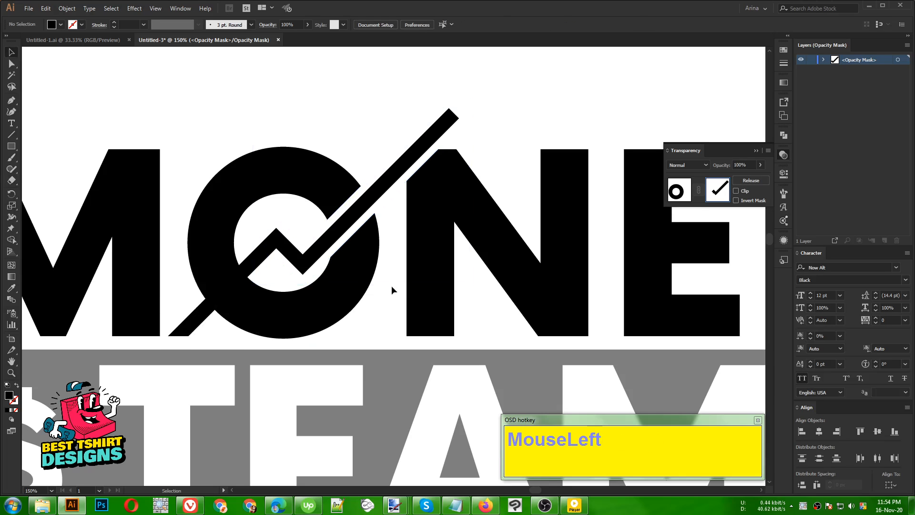
{"action": "left_click", "coordinate": [676, 191]}
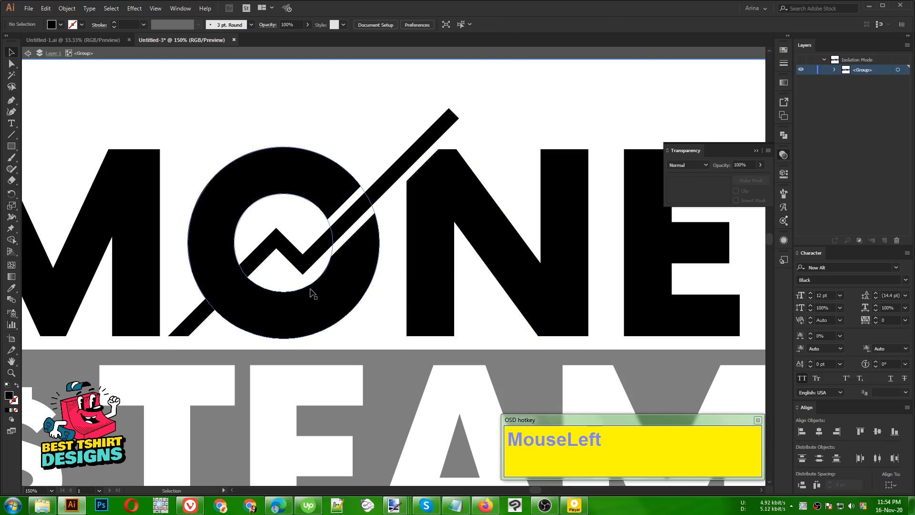
Offset the path of the letter O in MONEY outward by 10 px with miter joins and cut the resulting outline to the clipboard
{"action": "left_click", "coordinate": [268, 305]}
{"action": "left_click", "coordinate": [67, 8]}
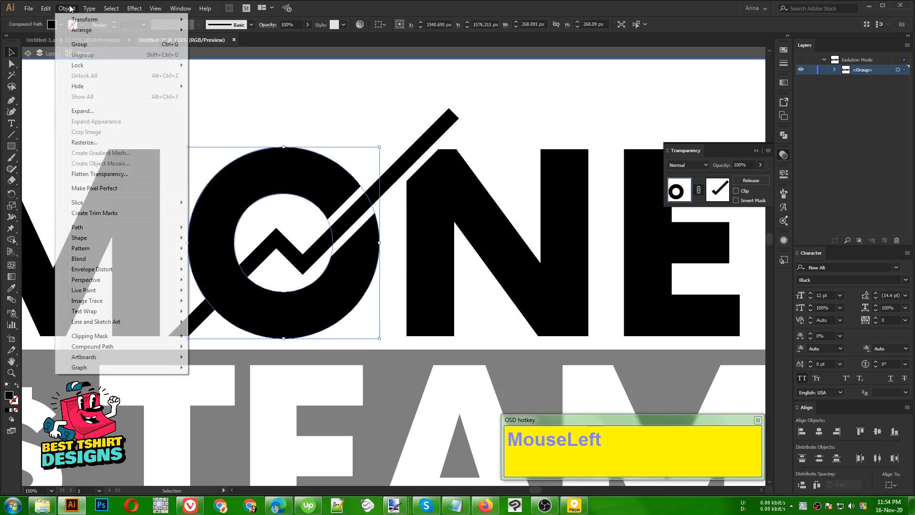
{"action": "mouse_move", "coordinate": [110, 227]}
{"action": "left_click", "coordinate": [216, 261]}
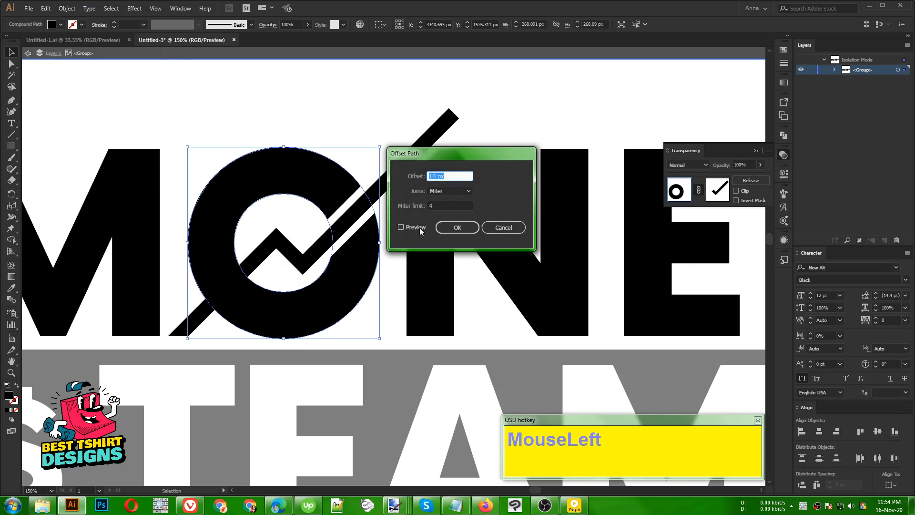
{"action": "left_click", "coordinate": [401, 227]}
{"action": "left_click", "coordinate": [448, 228]}
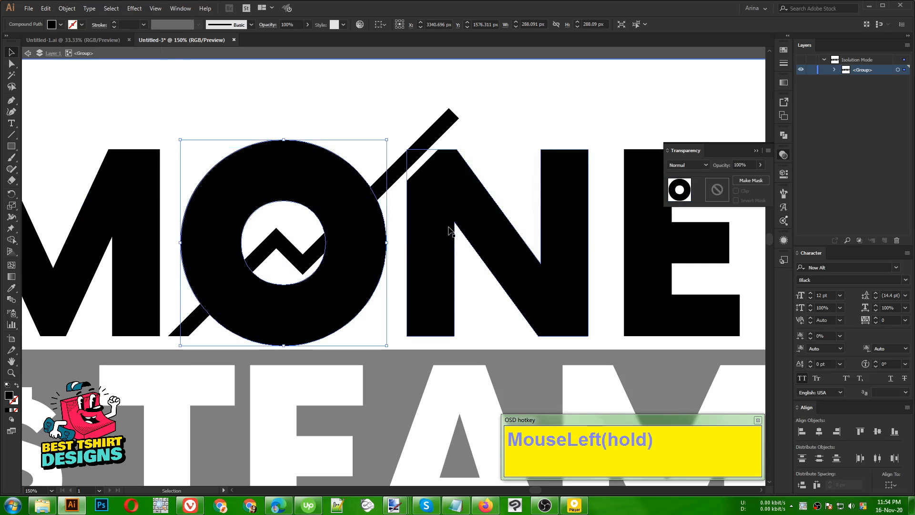
{"action": "key", "text": "ctrl+x"}
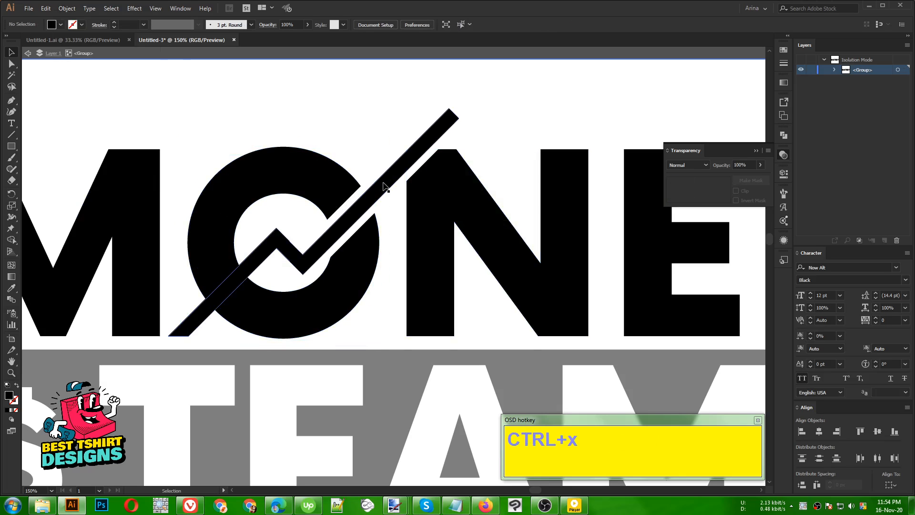
Give the chart line a non-clipping opacity mask and paste the offset O outline in place inside it
{"action": "left_click", "coordinate": [385, 186]}
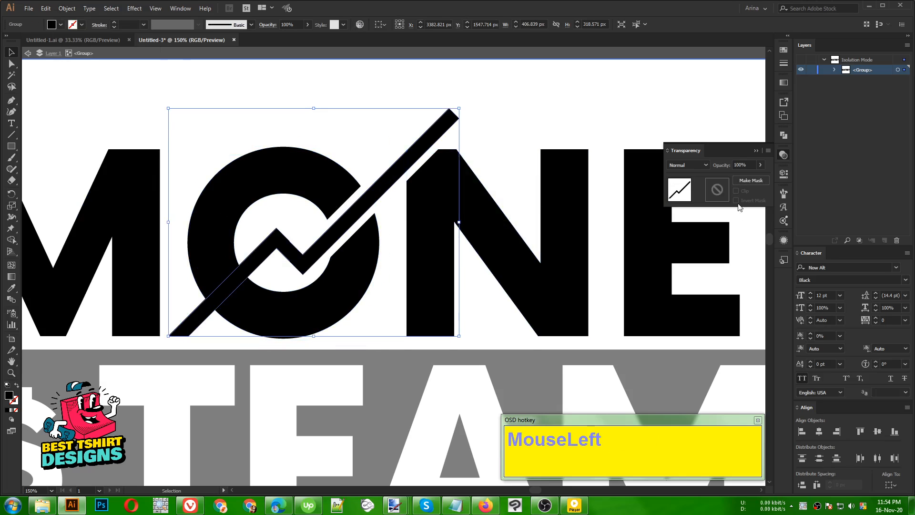
{"action": "left_click", "coordinate": [716, 189]}
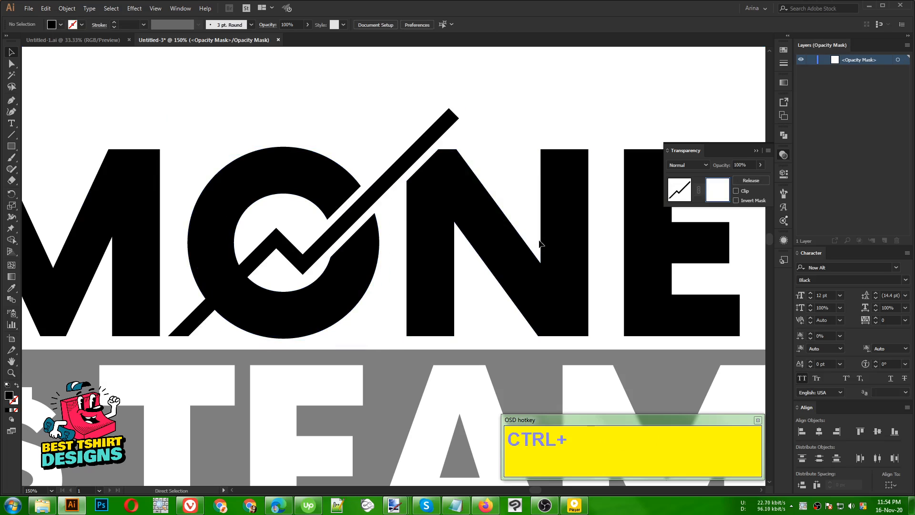
{"action": "key", "text": "ctrl+f"}
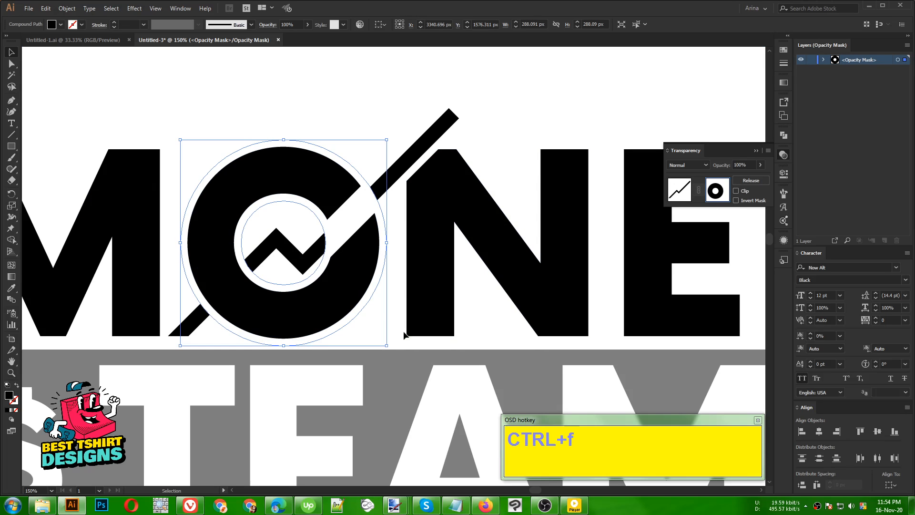
{"action": "left_click", "coordinate": [394, 255]}
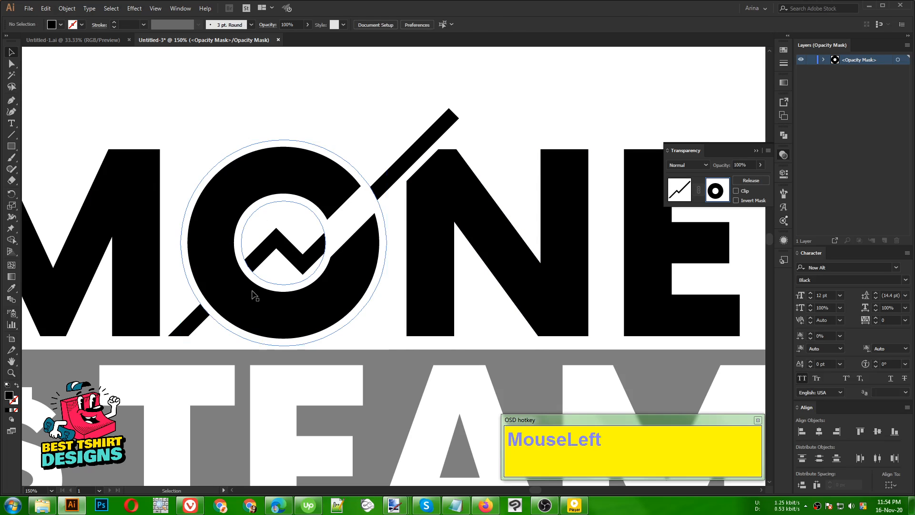
Erase the O outline in the chart line's opacity mask, keeping only the lower-left part of the ring where the line passes behind
{"action": "left_click", "coordinate": [345, 220]}
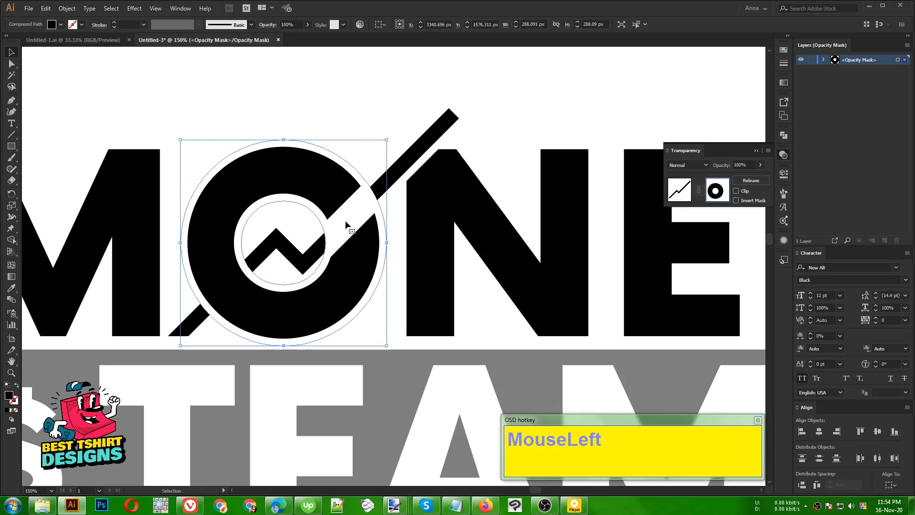
{"action": "key", "text": "shift+e"}
{"action": "mouse_move", "coordinate": [337, 224]}
{"action": "left_mouse_down"}
{"action": "mouse_move", "coordinate": [316, 245]}
{"action": "mouse_move", "coordinate": [347, 261]}
{"action": "mouse_move", "coordinate": [356, 217]}
{"action": "left_mouse_up"}
{"action": "left_click_drag", "start_coordinate": [395, 161], "coordinate": [392, 163]}
{"action": "left_click_drag", "start_coordinate": [370, 169], "coordinate": [307, 222]}
{"action": "left_click_drag", "start_coordinate": [382, 208], "coordinate": [340, 247]}
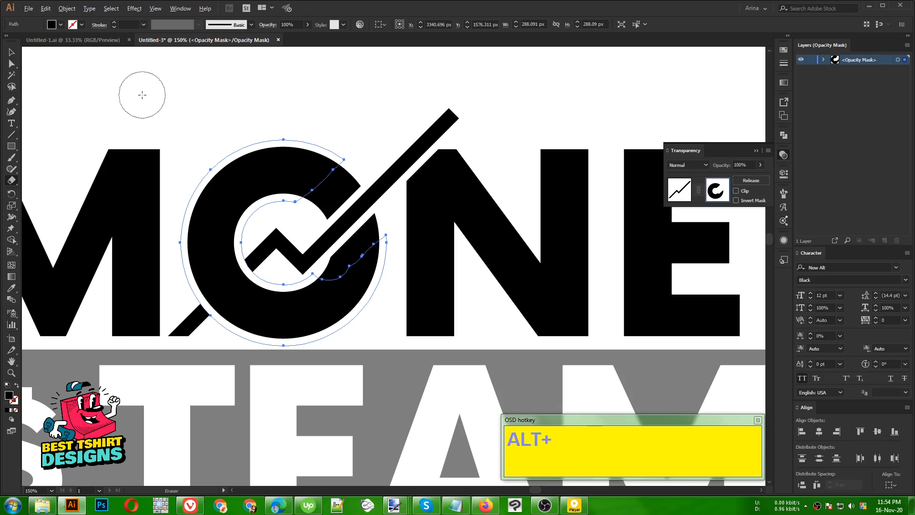
{"action": "left_click_drag", "start_coordinate": [141, 94], "coordinate": [376, 236]}
{"action": "left_click_drag", "start_coordinate": [411, 379], "coordinate": [267, 150]}
{"action": "key", "text": "alt+v"}
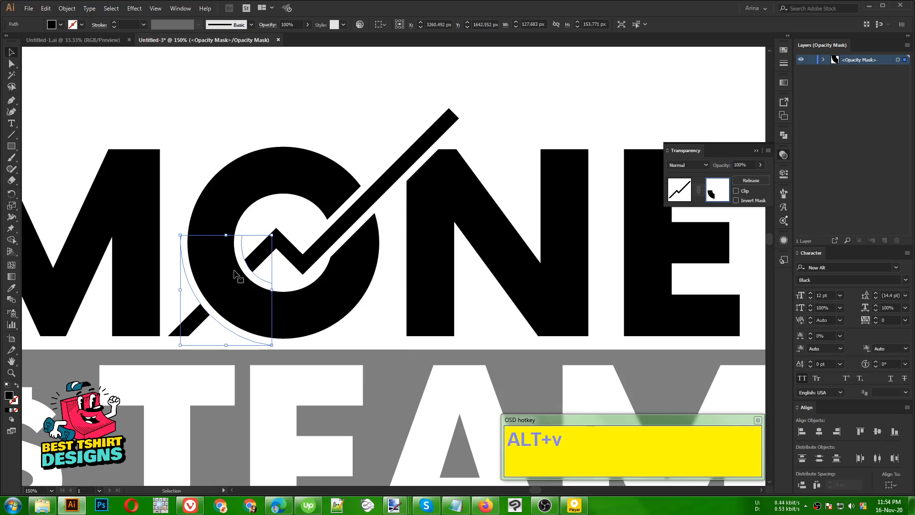
Leave the chart line's mask editing and exit isolation mode of the MONEY group
{"action": "left_click", "coordinate": [372, 322]}
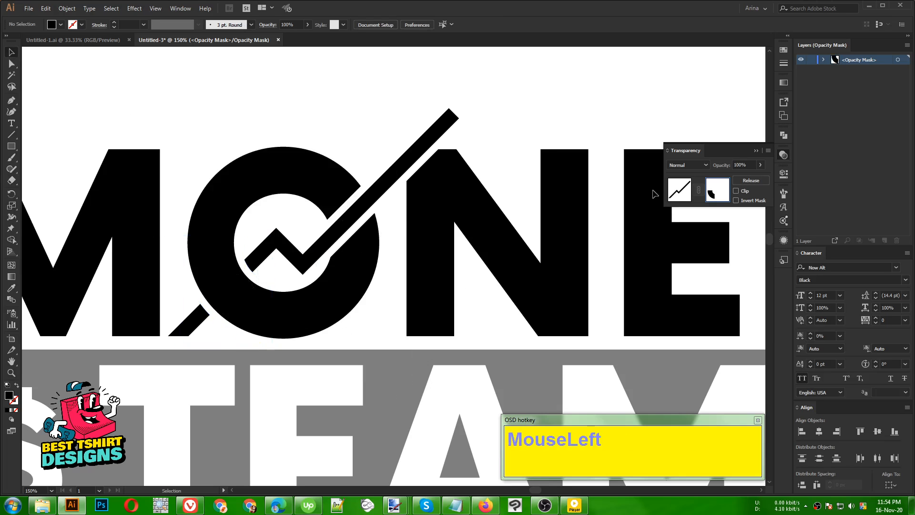
{"action": "left_click", "coordinate": [680, 189]}
{"action": "scroll", "coordinate": [322, 186], "scroll_direction": "down", "scroll_amount": 2, "text": "alt"}
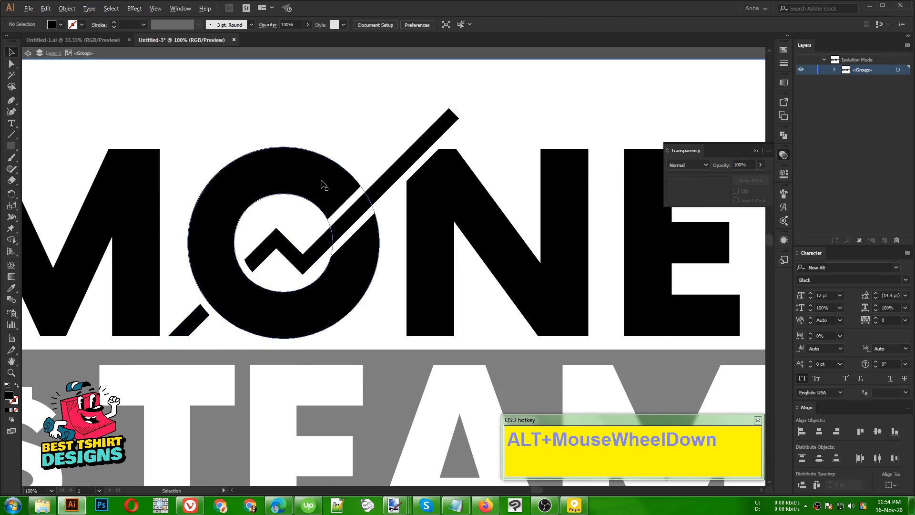
{"action": "double_click", "coordinate": [337, 134]}
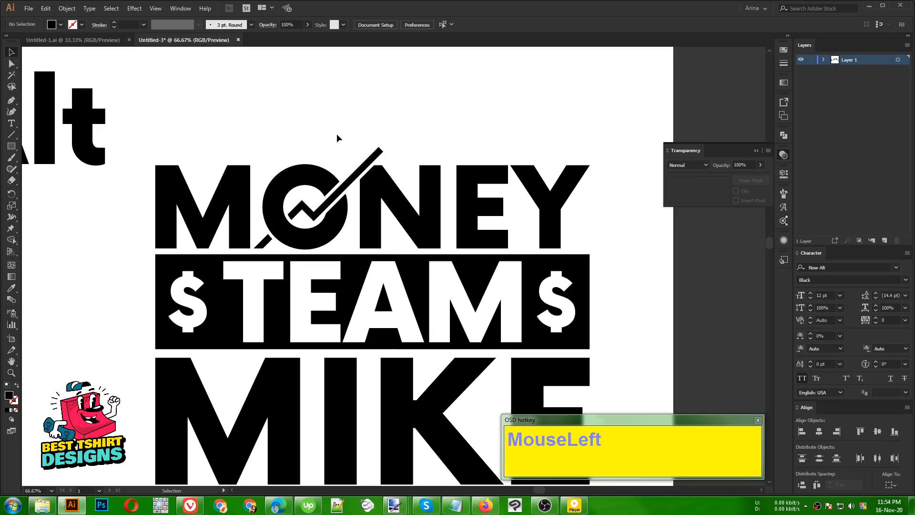
Copy the white triangular arrowhead from inside the coloured version's group and exit its isolation mode
{"action": "left_click_drag", "start_coordinate": [343, 121], "coordinate": [344, 121]}
{"action": "scroll", "coordinate": [393, 134], "scroll_direction": "up", "scroll_amount": 1, "text": "alt"}
{"action": "scroll", "coordinate": [266, 169], "scroll_direction": "down", "scroll_amount": 2, "text": "alt"}
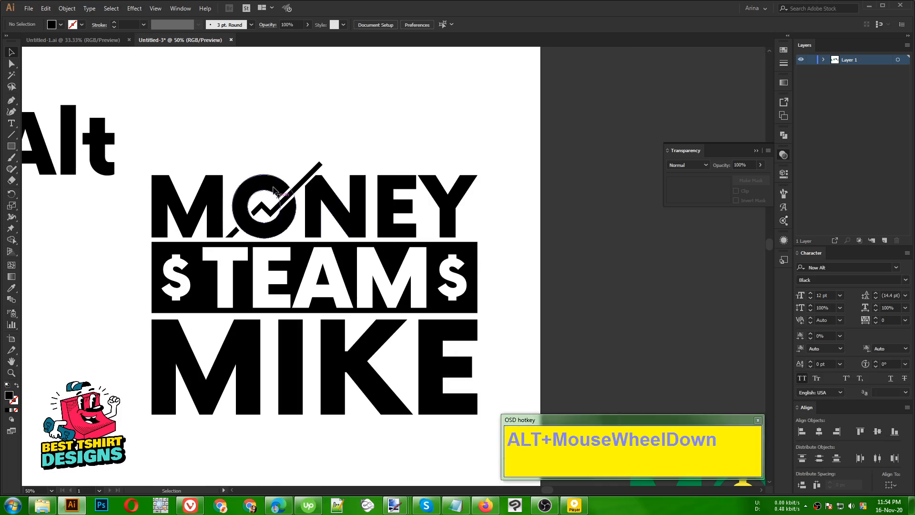
{"action": "scroll", "coordinate": [209, 217], "scroll_direction": "down", "scroll_amount": 1, "text": "alt"}
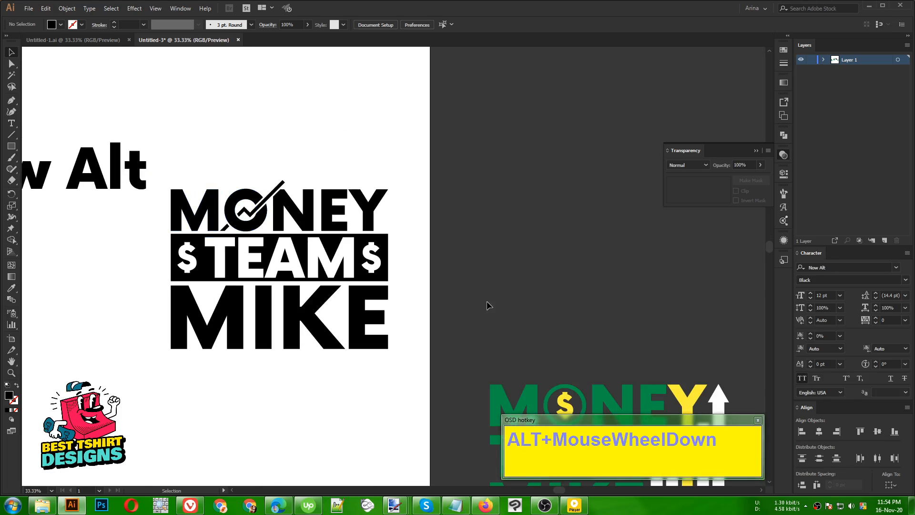
{"action": "left_click", "coordinate": [718, 398]}
{"action": "double_click", "coordinate": [718, 398]}
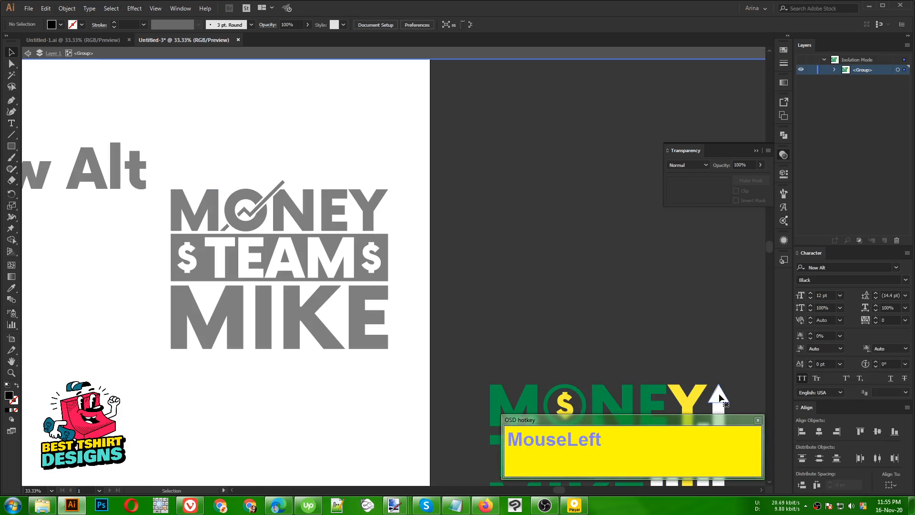
{"action": "left_click", "coordinate": [719, 396]}
{"action": "scroll", "coordinate": [725, 372], "scroll_direction": "down", "scroll_amount": 2}
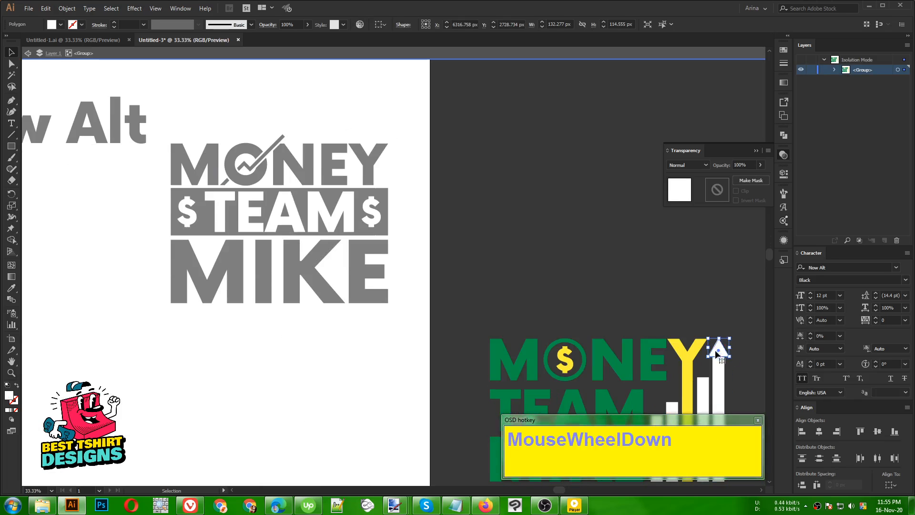
{"action": "key", "text": "ctrl+c"}
{"action": "double_click", "coordinate": [417, 186]}
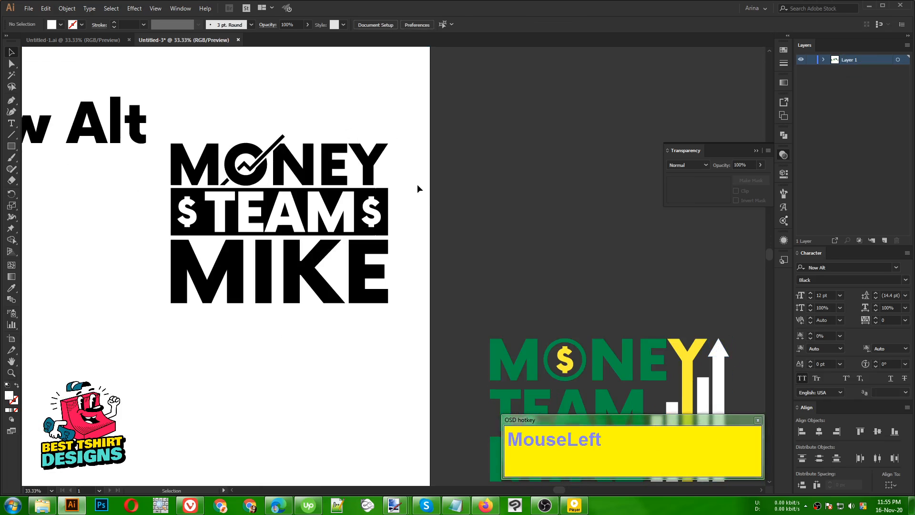
Paste the arrowhead and place it over the chart line's upper end, rotated about 45° to point along the line
{"action": "scroll", "coordinate": [281, 137], "scroll_direction": "up", "scroll_amount": 2}
{"action": "scroll", "coordinate": [282, 137], "scroll_direction": "up", "scroll_amount": 3}
{"action": "key", "text": "ctrl+v"}
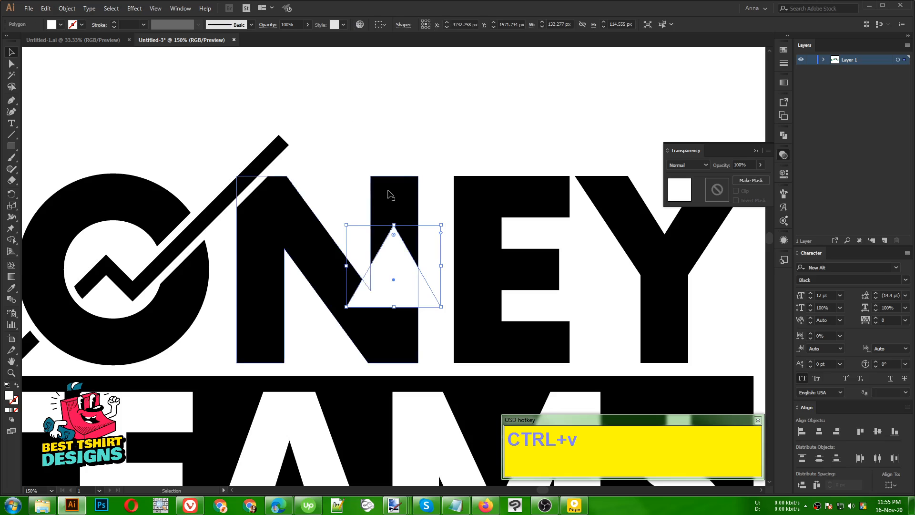
{"action": "left_click_drag", "start_coordinate": [439, 271], "coordinate": [306, 135]}
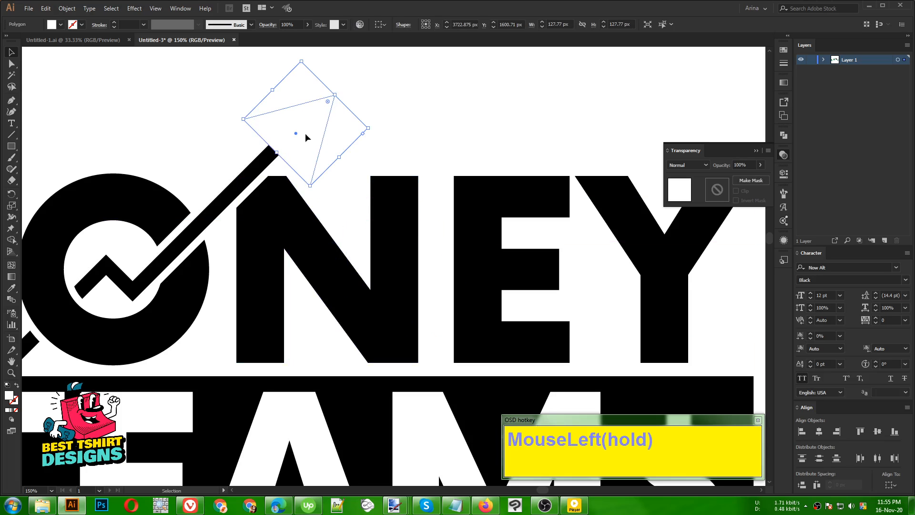
Colour the arrowhead black by sampling the letter N and nudge it slightly up at the chart line's end
{"action": "key", "text": "i"}
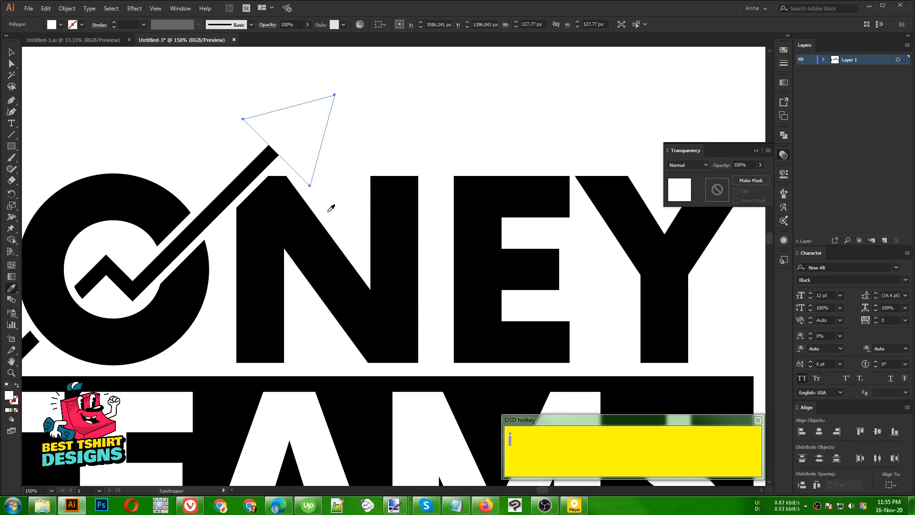
{"action": "left_click", "coordinate": [317, 219]}
{"action": "key", "text": "v"}
{"action": "left_click", "coordinate": [356, 189]}
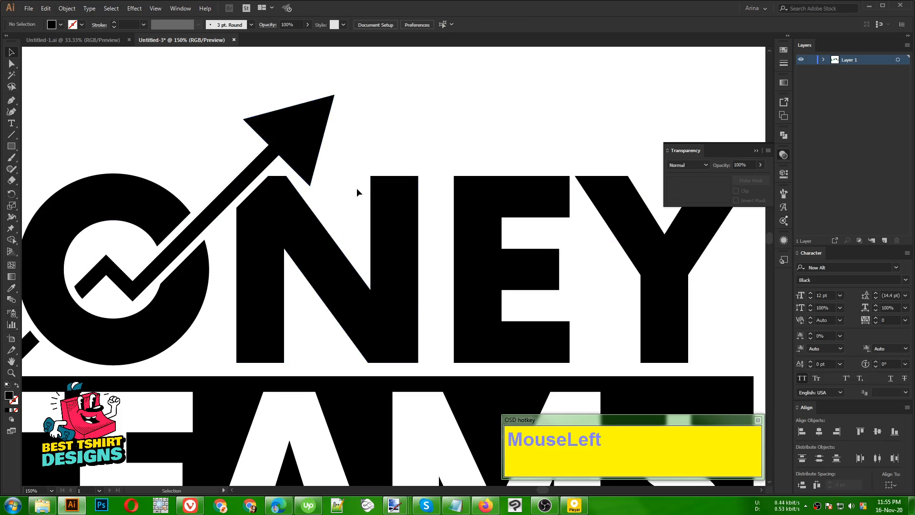
{"action": "scroll", "coordinate": [381, 136], "scroll_direction": "up", "scroll_amount": 1}
{"action": "left_click_drag", "start_coordinate": [295, 144], "coordinate": [293, 143]}
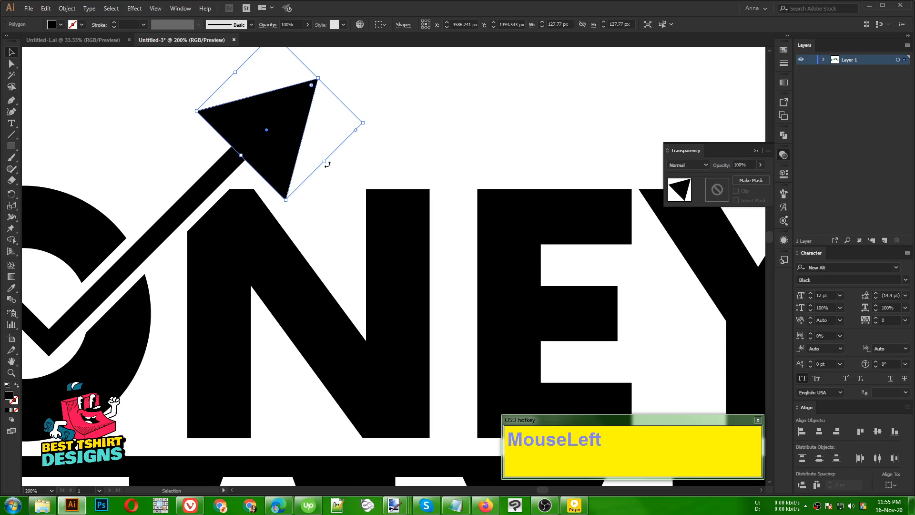
{"action": "left_click", "coordinate": [310, 207]}
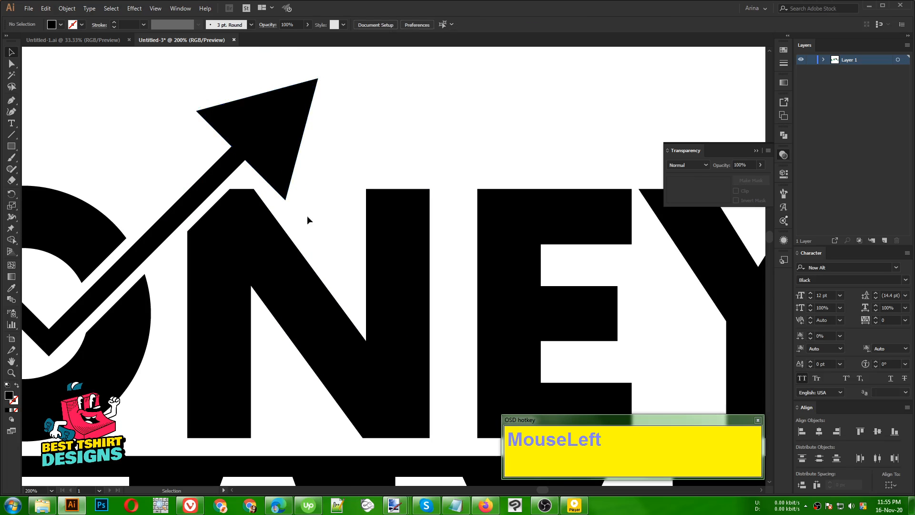
Draw a straight guide path with the Pen tool extending the N's diagonal edge up past the arrowhead's base
{"action": "left_click", "coordinate": [9, 100]}
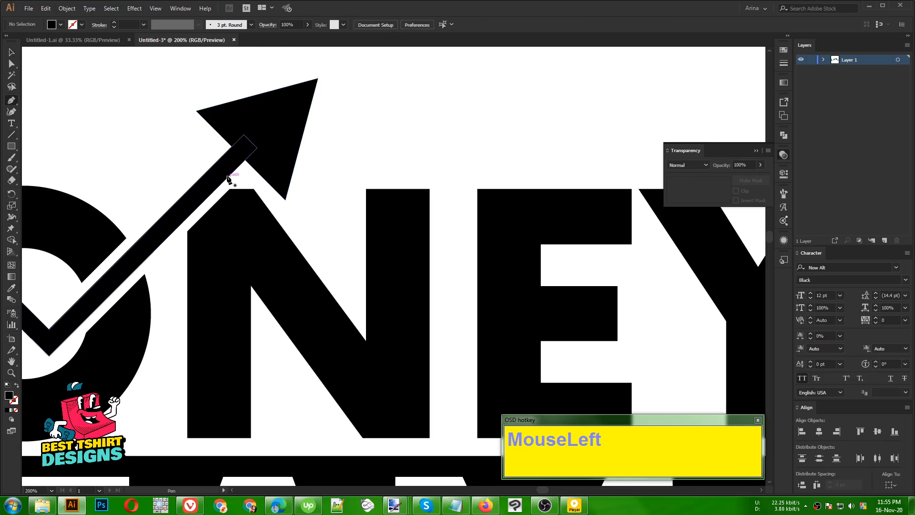
{"action": "left_click", "coordinate": [286, 232]}
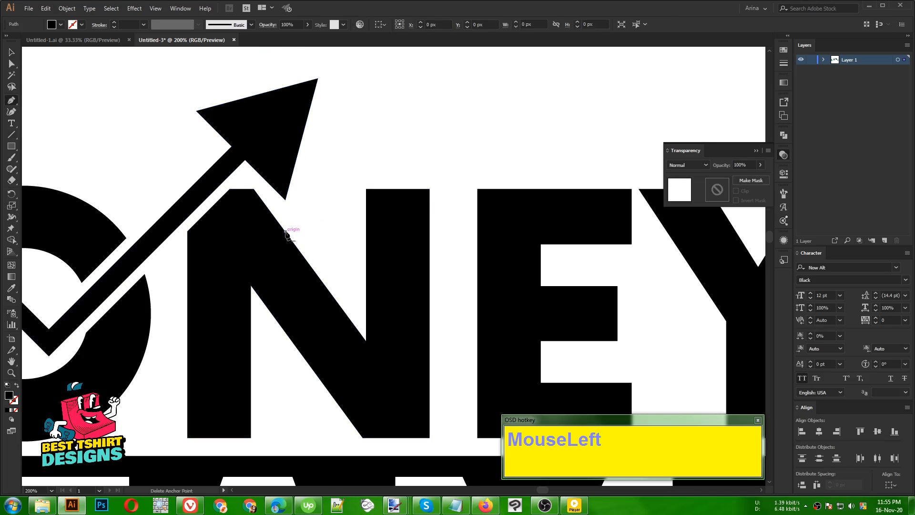
{"action": "left_click", "coordinate": [182, 90]}
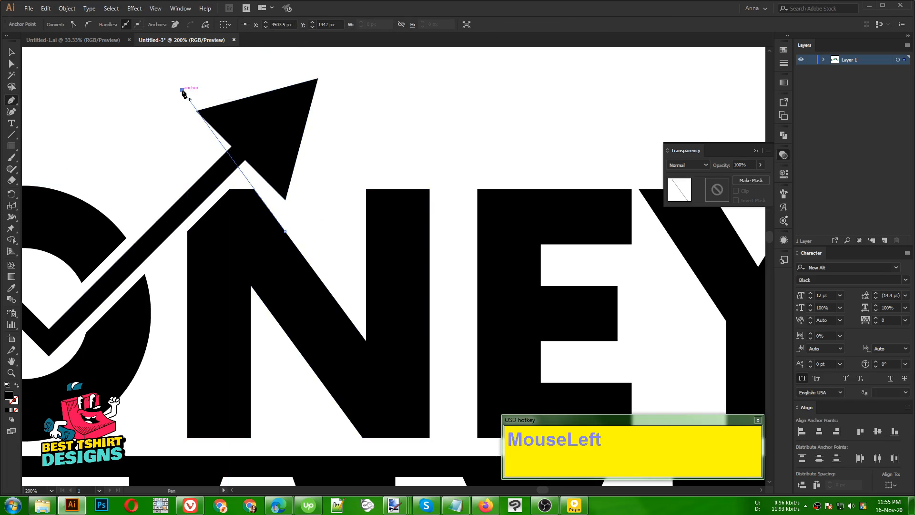
{"action": "key", "text": "v"}
{"action": "left_click", "coordinate": [245, 174]}
{"action": "left_click", "coordinate": [247, 180]}
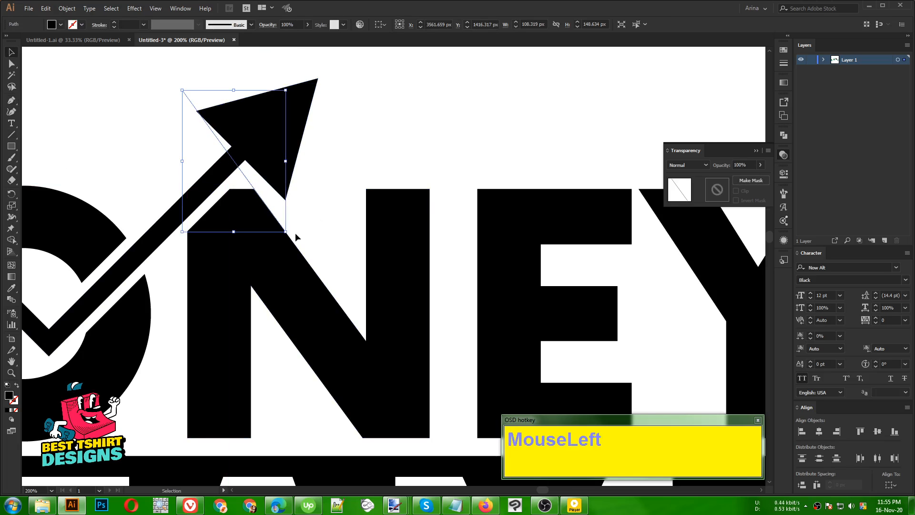
{"action": "left_click", "coordinate": [308, 237]}
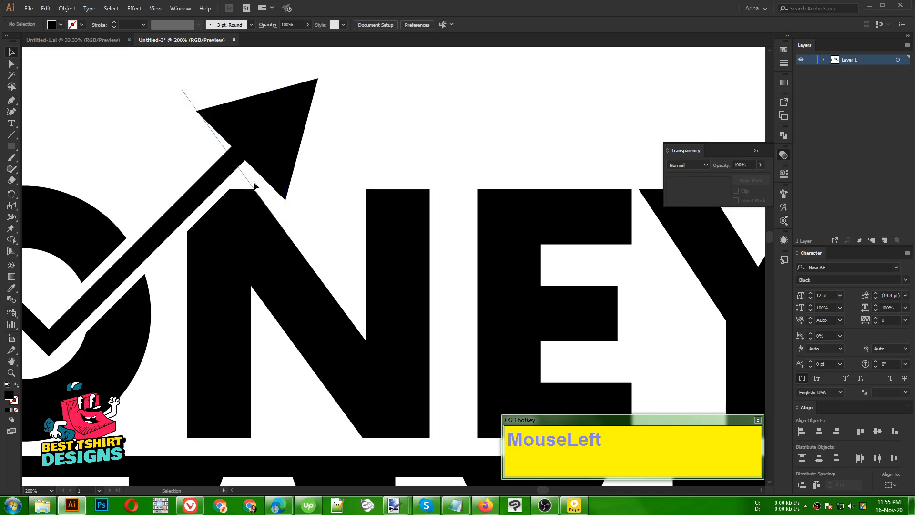
Nudge the arrowhead slightly and rotate it so its base runs parallel to the guide path along the N's diagonal
{"action": "scroll", "coordinate": [173, 52], "scroll_direction": "up", "scroll_amount": 1}
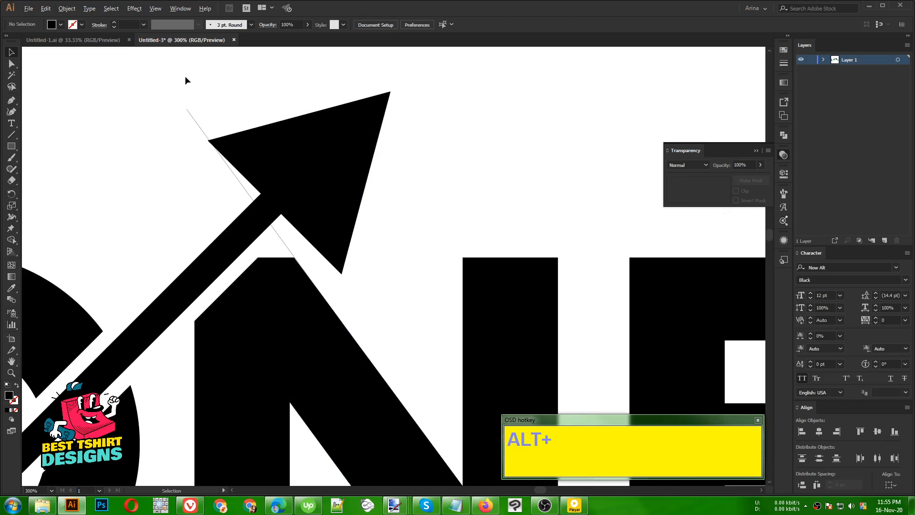
{"action": "left_click", "coordinate": [347, 149]}
{"action": "left_click_drag", "start_coordinate": [346, 187], "coordinate": [342, 179]}
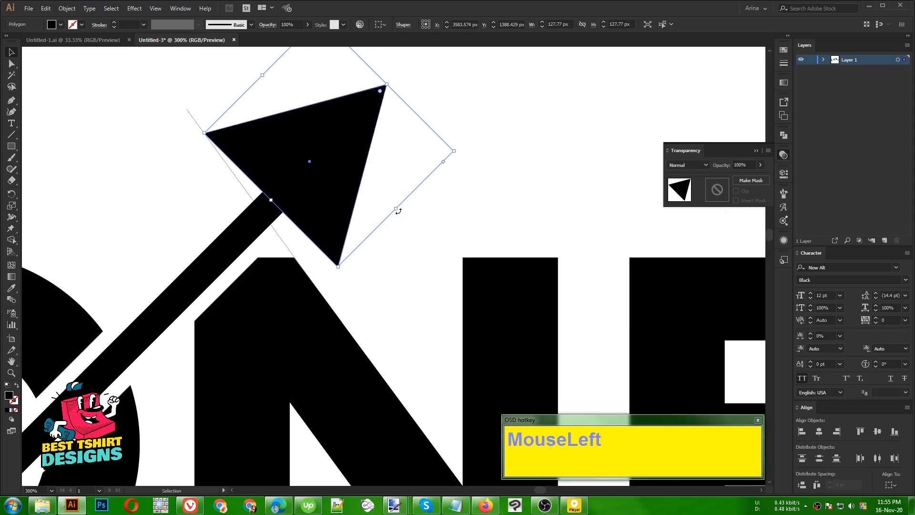
{"action": "left_click_drag", "start_coordinate": [398, 210], "coordinate": [323, 221]}
{"action": "scroll", "coordinate": [229, 113], "scroll_direction": "up", "scroll_amount": 1, "text": "alt"}
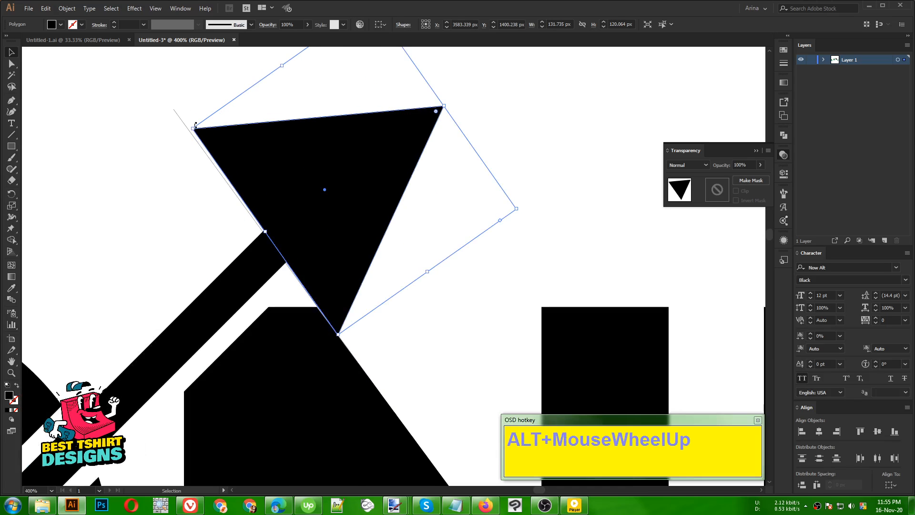
{"action": "left_click_drag", "start_coordinate": [190, 125], "coordinate": [192, 132]}
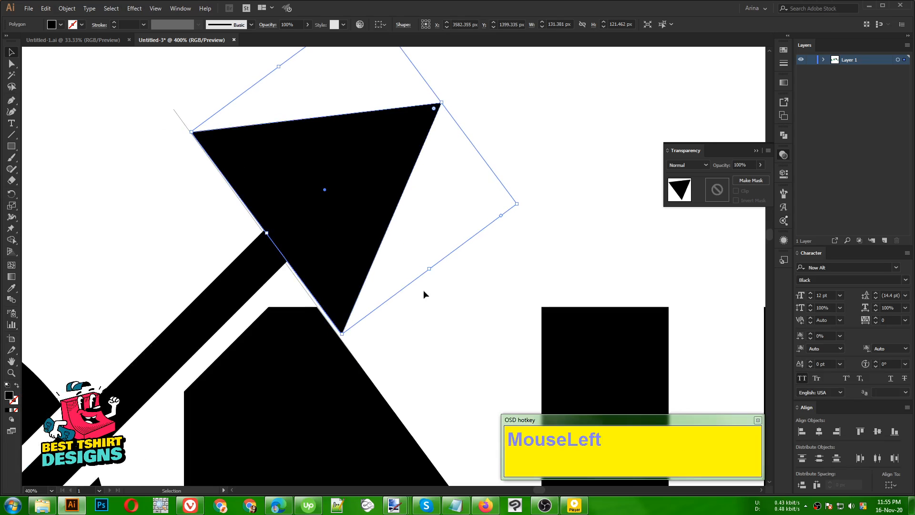
{"action": "left_click_drag", "start_coordinate": [432, 274], "coordinate": [429, 272]}
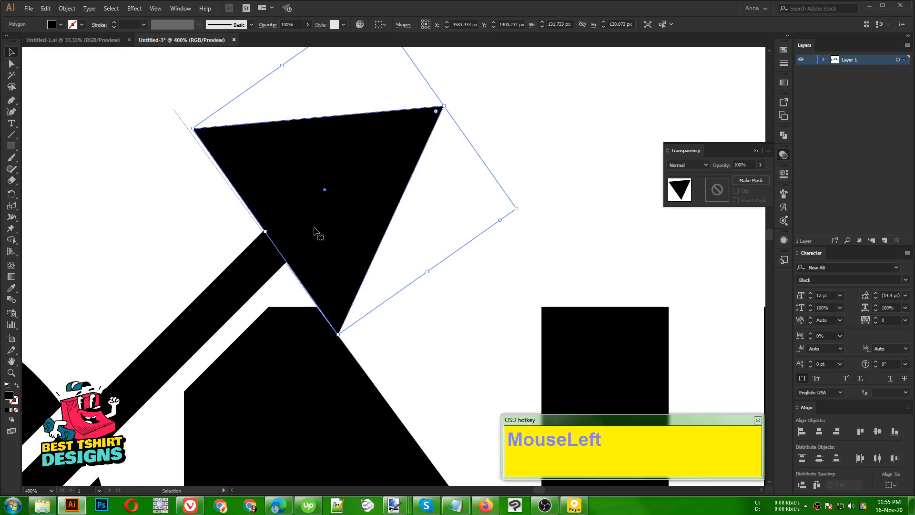
Move the anchor at the outer end of the arrowhead's base onto the guide path with the Direct Selection tool
{"action": "scroll", "coordinate": [198, 126], "scroll_direction": "up", "scroll_amount": 1}
{"action": "key", "text": "a"}
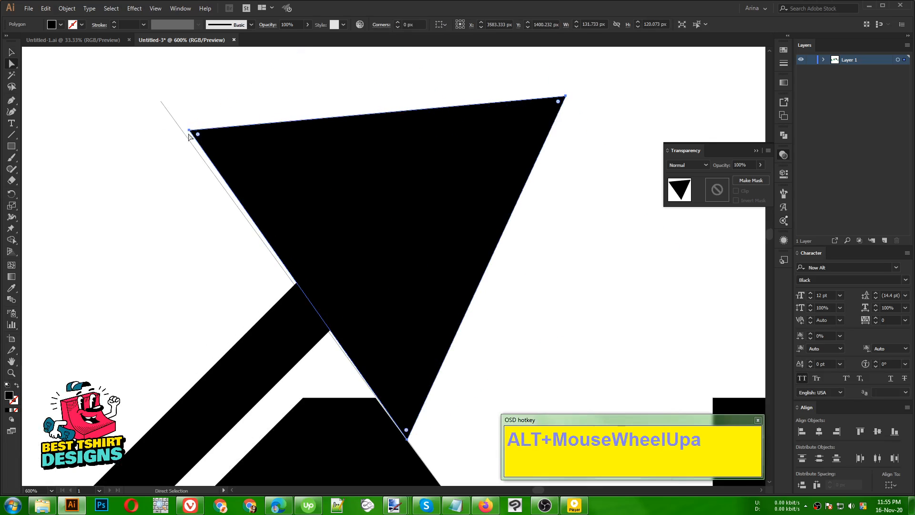
{"action": "left_click", "coordinate": [191, 132]}
{"action": "left_click_drag", "start_coordinate": [191, 133], "coordinate": [184, 133]}
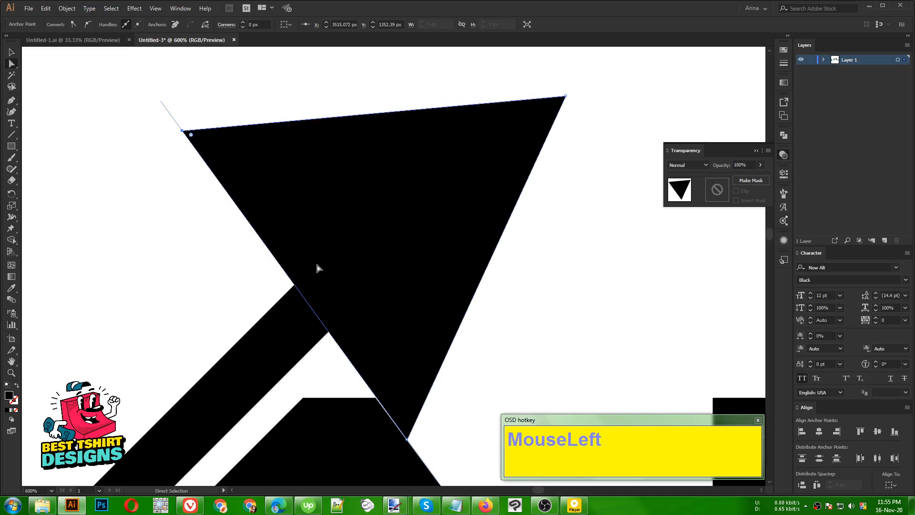
{"action": "scroll", "coordinate": [307, 282], "scroll_direction": "down", "scroll_amount": 2, "text": "alt"}
{"action": "key", "text": "v"}
{"action": "left_click", "coordinate": [405, 320]}
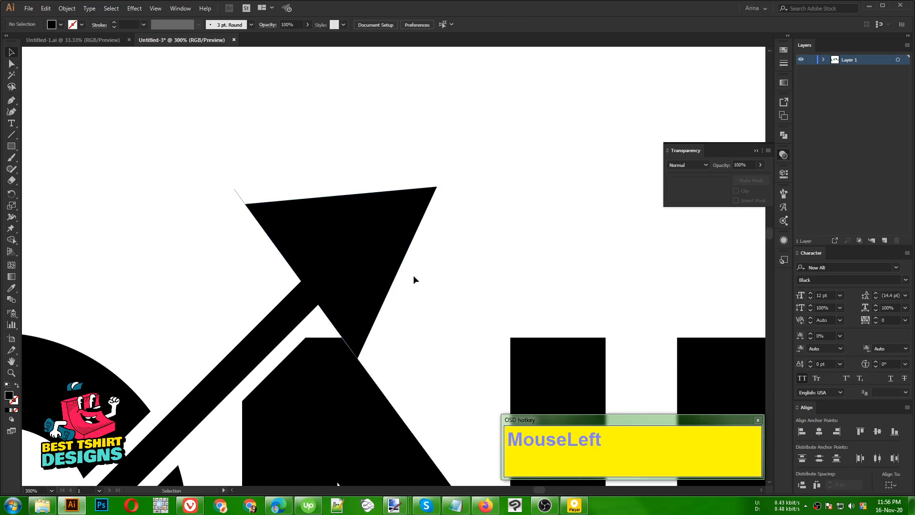
Shift the arrowhead slightly up and away from the guide path to leave a gap between it and the N
{"action": "scroll", "coordinate": [323, 265], "scroll_direction": "down", "scroll_amount": 1, "text": "alt"}
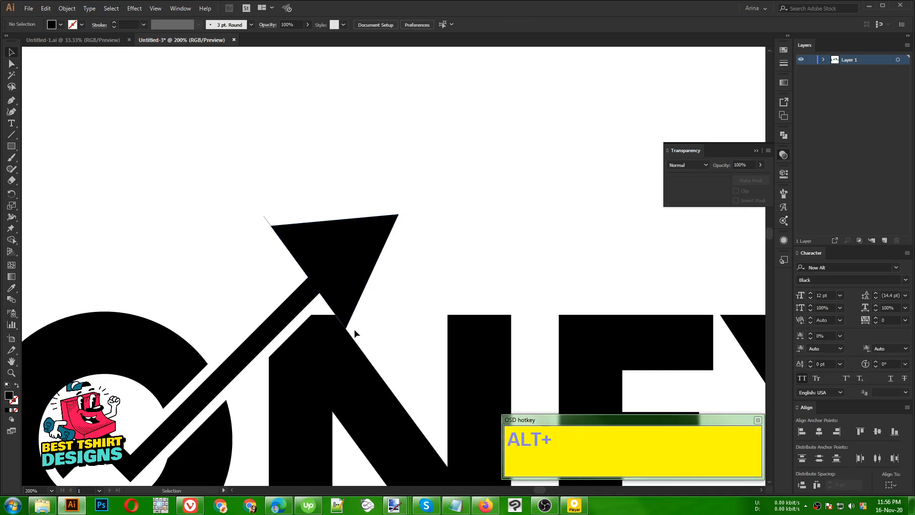
{"action": "mouse_move", "coordinate": [355, 277]}
{"action": "left_mouse_down"}
{"action": "mouse_move", "coordinate": [362, 262]}
{"action": "mouse_move", "coordinate": [345, 288]}
{"action": "left_mouse_up"}
{"action": "left_click", "coordinate": [402, 339]}
{"action": "scroll", "coordinate": [279, 247], "scroll_direction": "down", "scroll_amount": 1, "text": "alt"}
{"action": "scroll", "coordinate": [279, 247], "scroll_direction": "down", "scroll_amount": 1, "text": "alt"}
{"action": "scroll", "coordinate": [329, 264], "scroll_direction": "up", "scroll_amount": 1, "text": "alt"}
{"action": "left_click", "coordinate": [399, 271]}
Delete the thin diagonal guide path beside the arrowhead
{"action": "scroll", "coordinate": [296, 227], "scroll_direction": "down", "scroll_amount": 3, "text": "alt"}
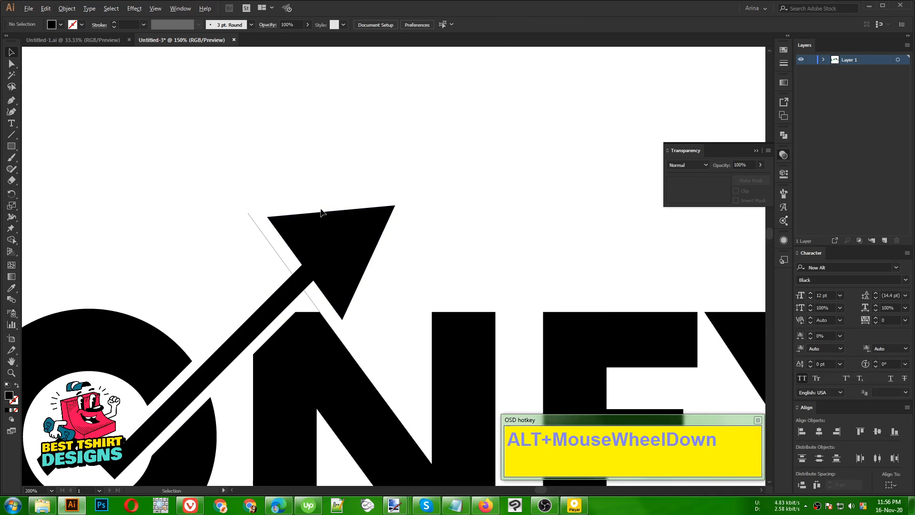
{"action": "left_click", "coordinate": [300, 218]}
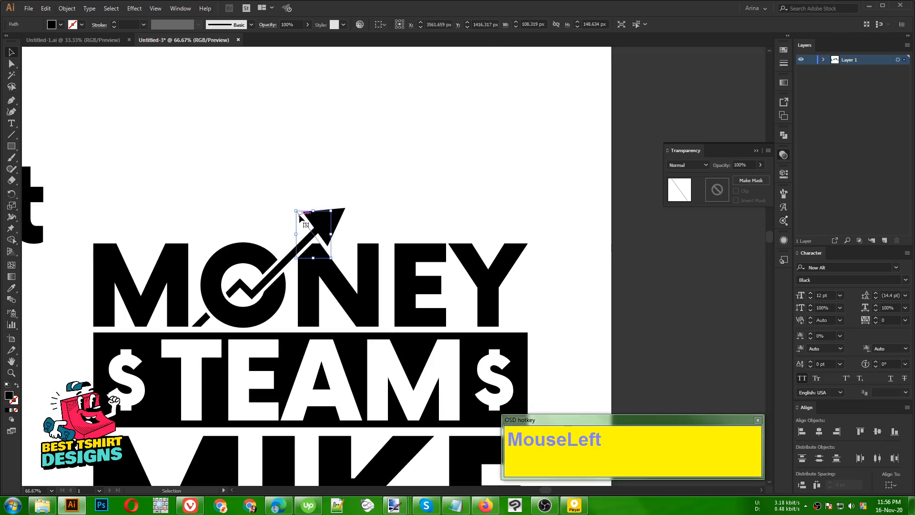
{"action": "key", "text": "Delete"}
Extend the arrowhead's lower base corner slightly down along the N's diagonal by moving only that anchor
{"action": "scroll", "coordinate": [332, 231], "scroll_direction": "up", "scroll_amount": 4, "text": "alt"}
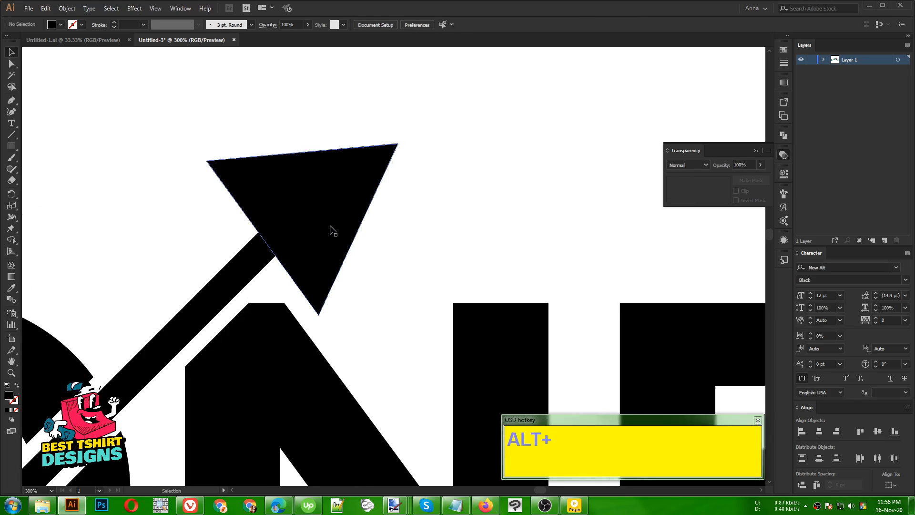
{"action": "key", "text": "a"}
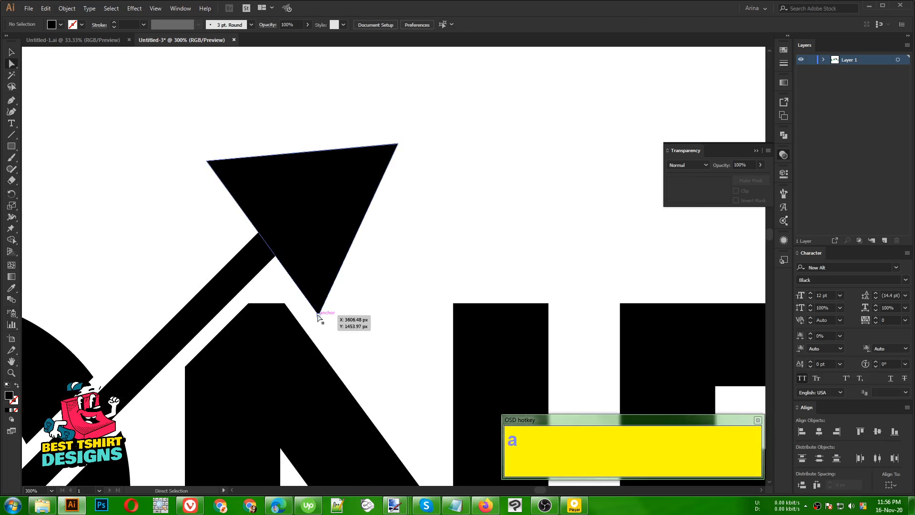
{"action": "left_click_drag", "start_coordinate": [320, 317], "coordinate": [326, 325]}
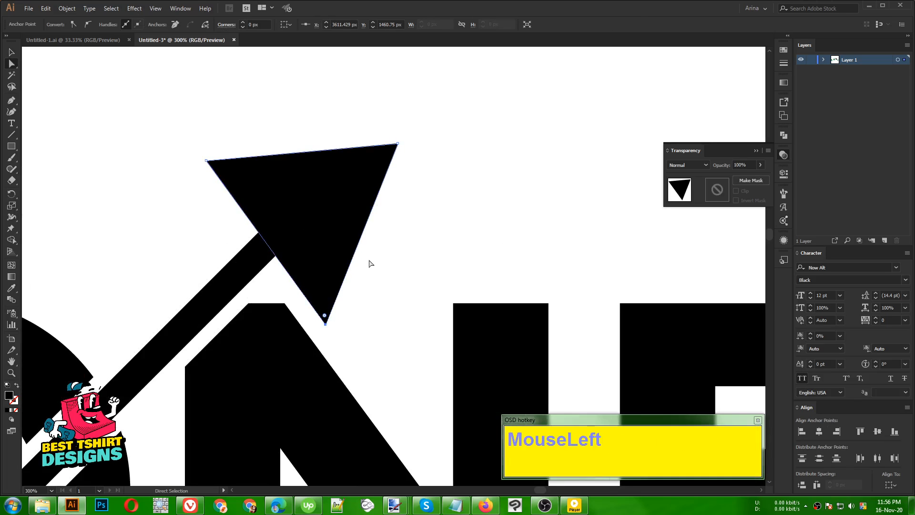
{"action": "scroll", "coordinate": [371, 264], "scroll_direction": "down", "scroll_amount": 2}
{"action": "left_click", "coordinate": [388, 261]}
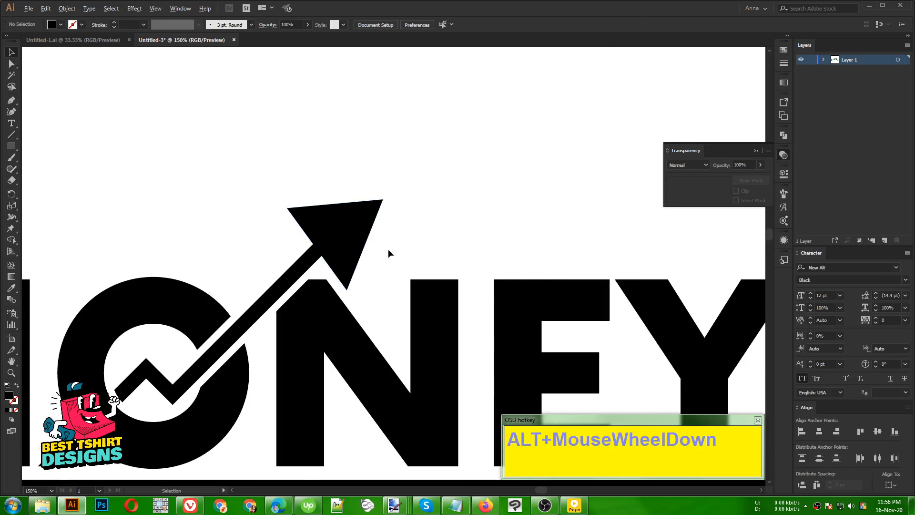
Move the arrowhead's tip anchor slightly up so the triangle points more along the chart line
{"action": "scroll", "coordinate": [388, 249], "scroll_direction": "down", "scroll_amount": 3}
{"action": "scroll", "coordinate": [390, 243], "scroll_direction": "up", "scroll_amount": 5}
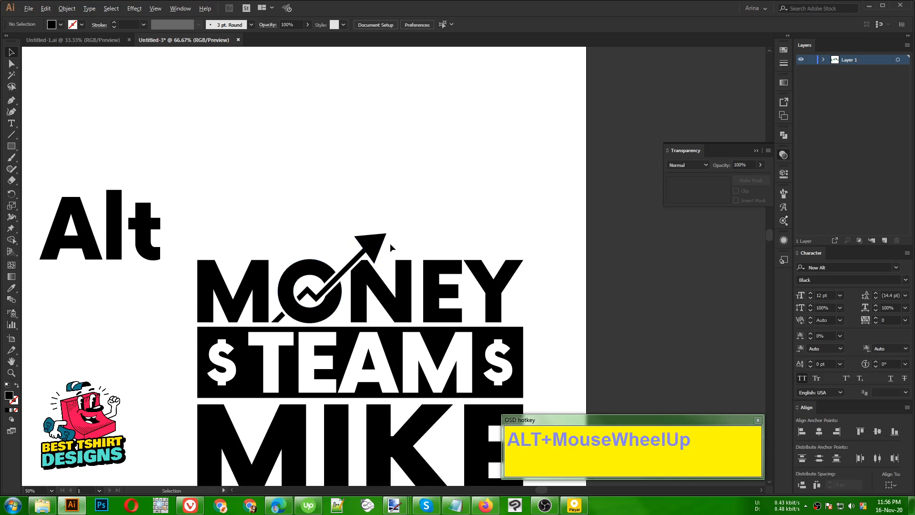
{"action": "key", "text": "a"}
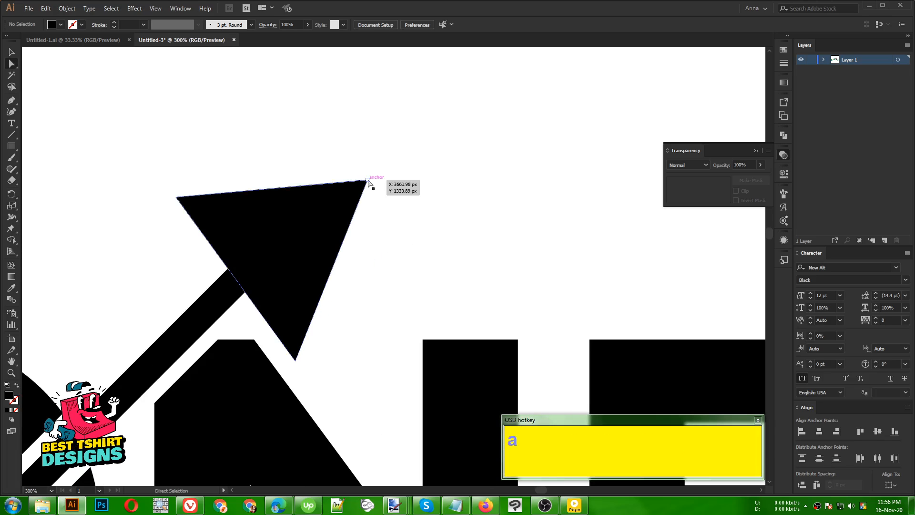
{"action": "left_click", "coordinate": [367, 180]}
{"action": "left_click_drag", "start_coordinate": [368, 181], "coordinate": [371, 169]}
{"action": "left_click", "coordinate": [396, 210], "text": "alt"}
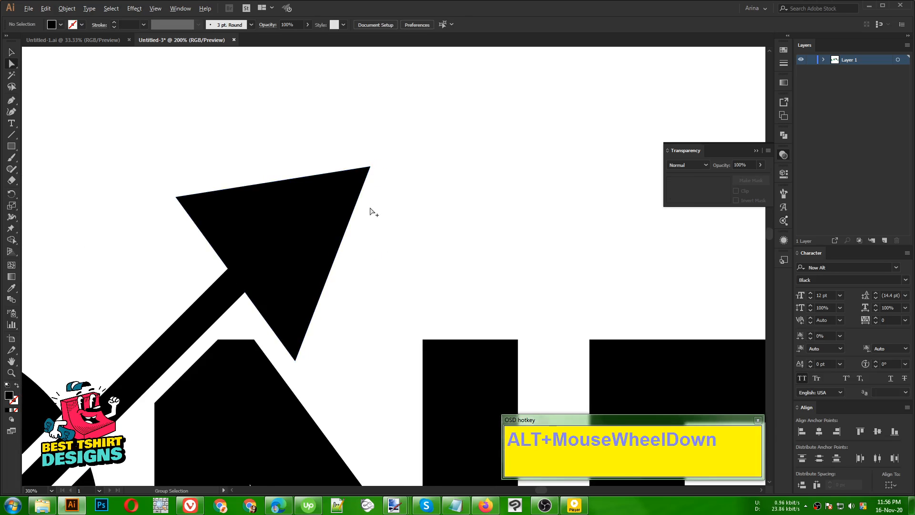
{"action": "scroll", "coordinate": [371, 208], "scroll_direction": "down", "scroll_amount": 3}
{"action": "scroll", "coordinate": [360, 219], "scroll_direction": "down", "scroll_amount": 3}
{"action": "left_click", "coordinate": [456, 208]}
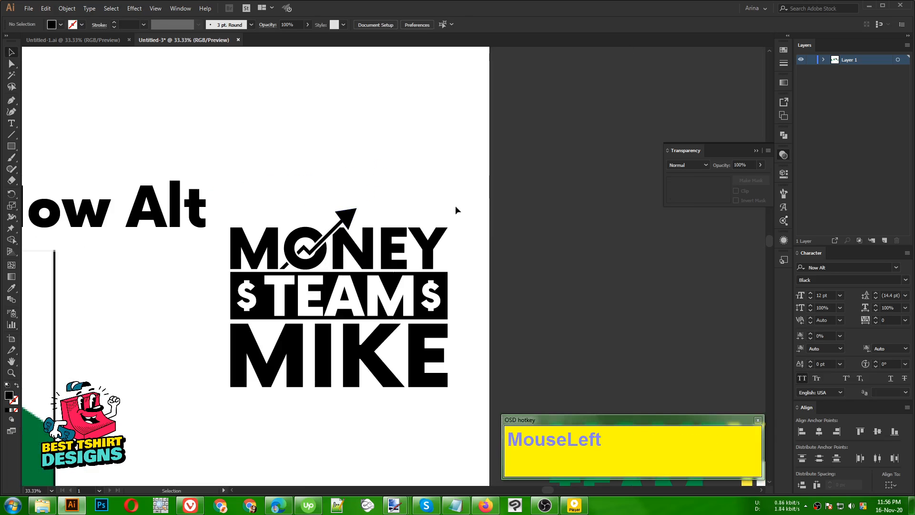
Delete the "Now Alt" sample text next to the black logo layout
{"action": "scroll", "coordinate": [311, 163], "scroll_direction": "up", "scroll_amount": 1}
{"action": "scroll", "coordinate": [312, 163], "scroll_direction": "down", "scroll_amount": 1}
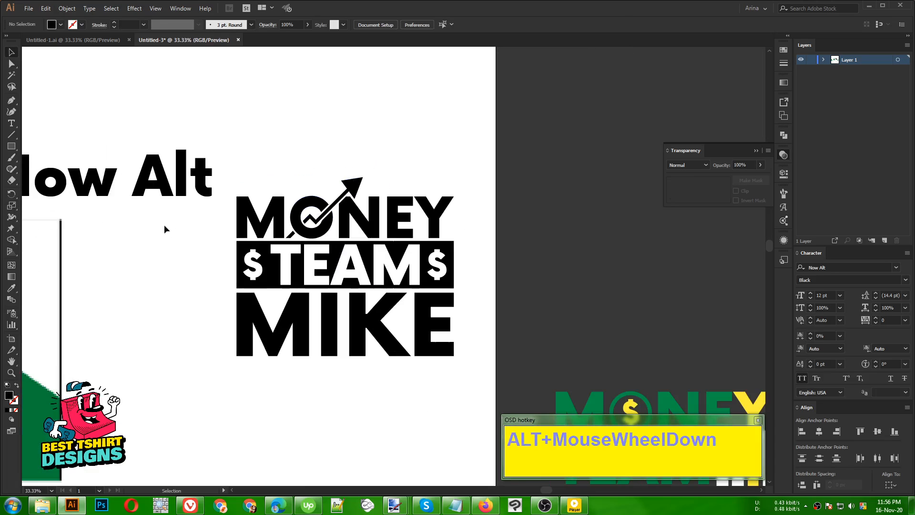
{"action": "left_click_drag", "start_coordinate": [204, 237], "coordinate": [513, 404]}
{"action": "key", "text": "Delete"}
{"action": "left_click", "coordinate": [170, 213]}
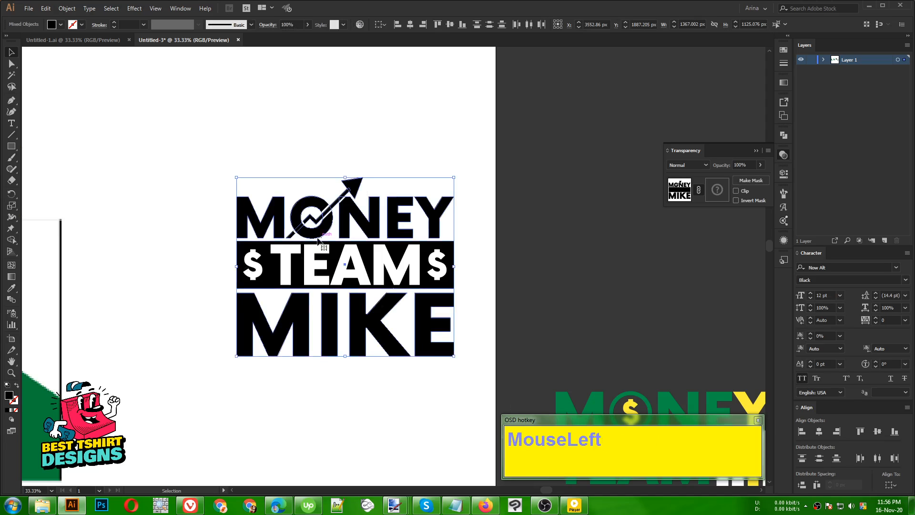
Colour the bar behind TEAM yellow by sampling the Y of the coloured version with the Eyedropper
{"action": "left_click", "coordinate": [372, 137]}
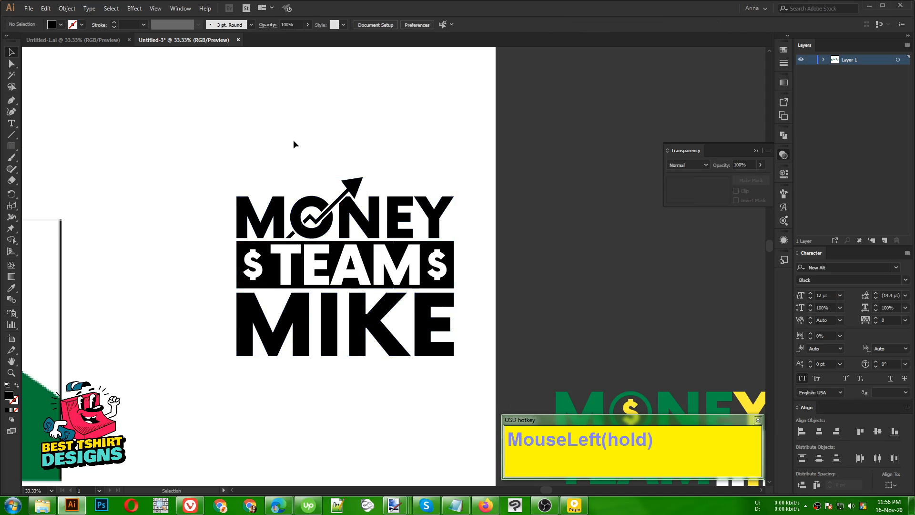
{"action": "left_click_drag", "start_coordinate": [207, 140], "coordinate": [485, 379]}
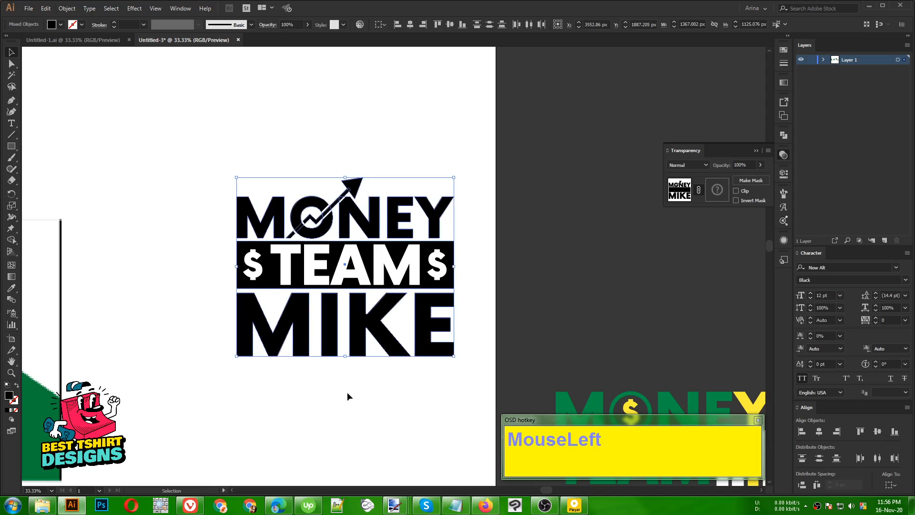
{"action": "left_click_drag", "start_coordinate": [348, 392], "coordinate": [259, 371]}
{"action": "left_click", "coordinate": [376, 325]}
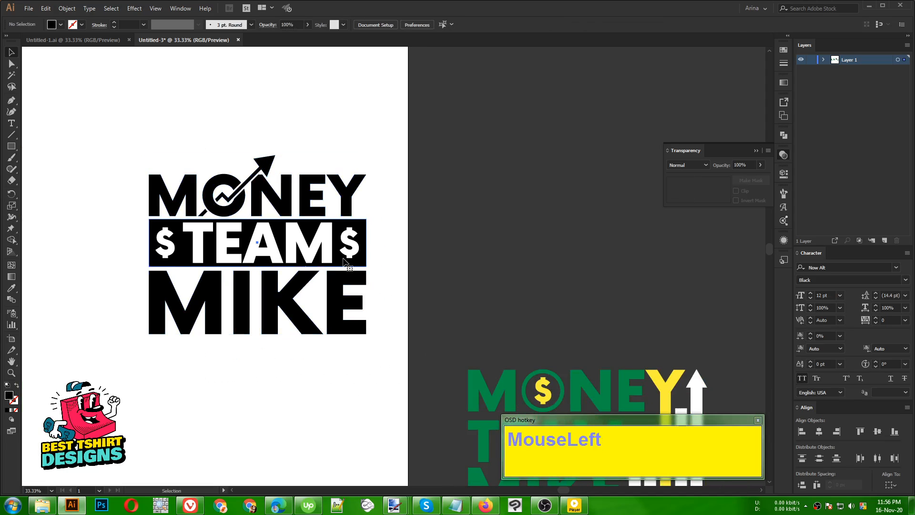
{"action": "left_click", "coordinate": [346, 261]}
{"action": "key", "text": "i"}
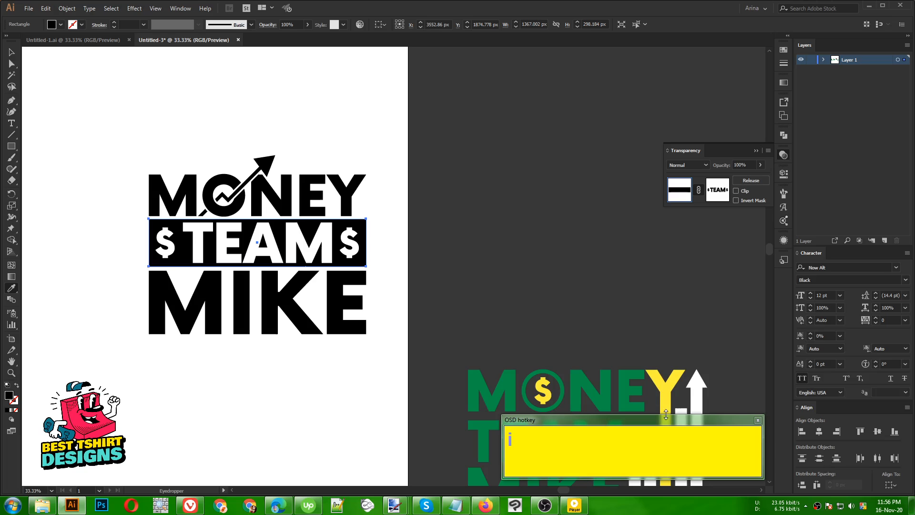
{"action": "left_click", "coordinate": [677, 384]}
{"action": "key", "text": "v"}
Colour the words MONEY and MIKE green by sampling the M of the coloured version
{"action": "left_click", "coordinate": [358, 313]}
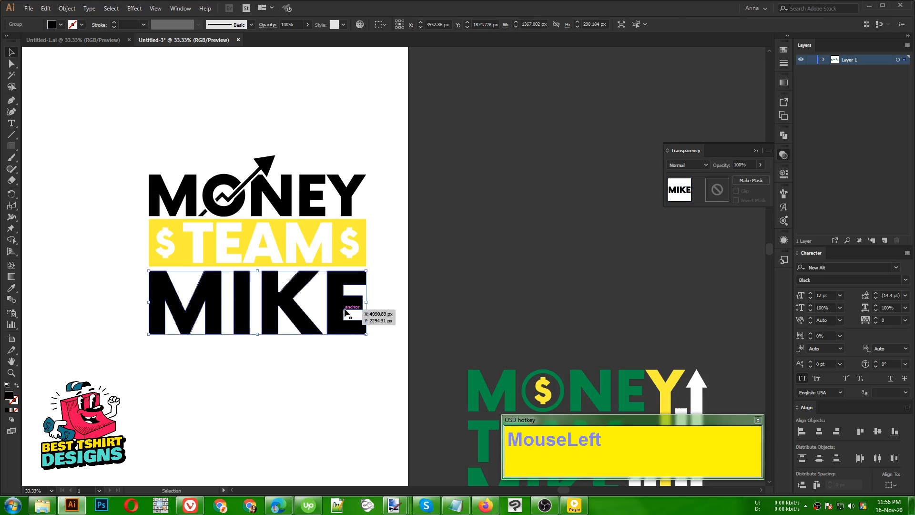
{"action": "left_click", "coordinate": [323, 215], "text": "shift"}
{"action": "key", "text": "i"}
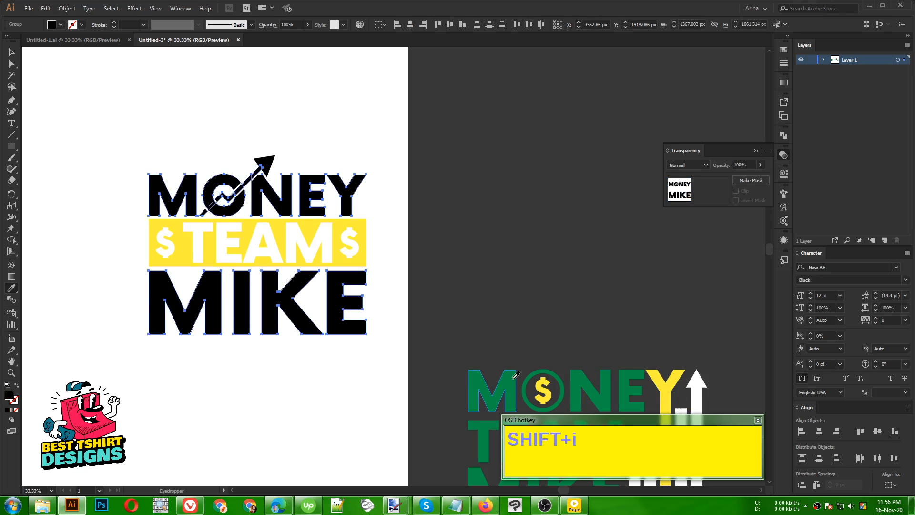
{"action": "left_click", "coordinate": [516, 376]}
{"action": "key", "text": "v"}
{"action": "left_click", "coordinate": [462, 285]}
Isolate the MONEY group, colour its chart line white and exit isolation mode
{"action": "scroll", "coordinate": [253, 180], "scroll_direction": "up", "scroll_amount": 1}
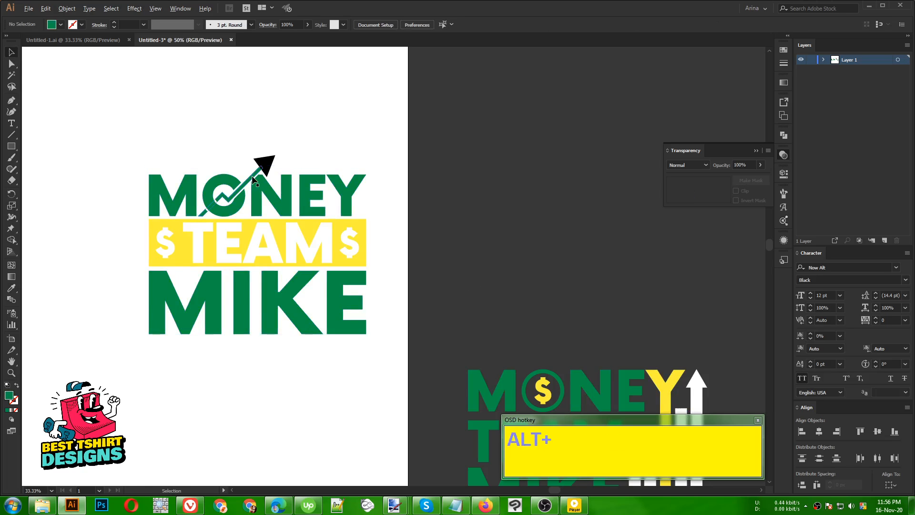
{"action": "scroll", "coordinate": [253, 181], "scroll_direction": "up", "scroll_amount": 1}
{"action": "left_click", "coordinate": [253, 179]}
{"action": "double_click", "coordinate": [253, 178]}
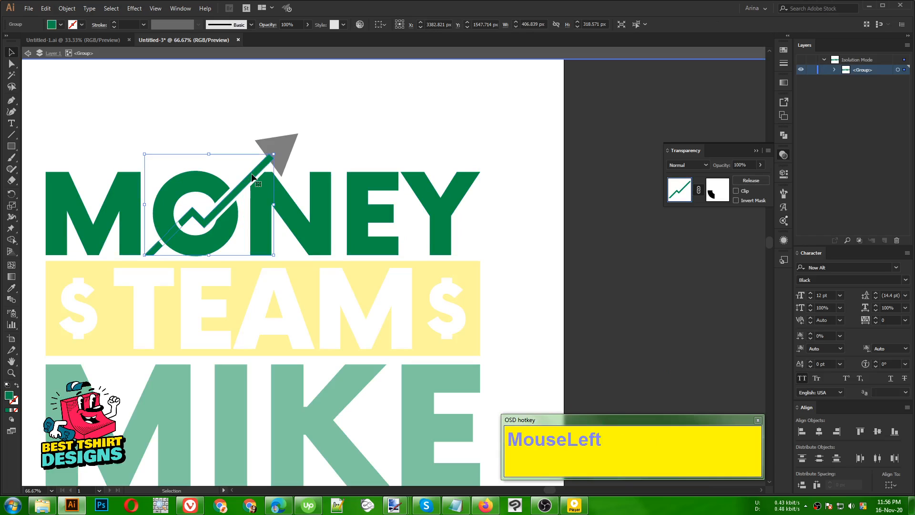
{"action": "left_click", "coordinate": [318, 128]}
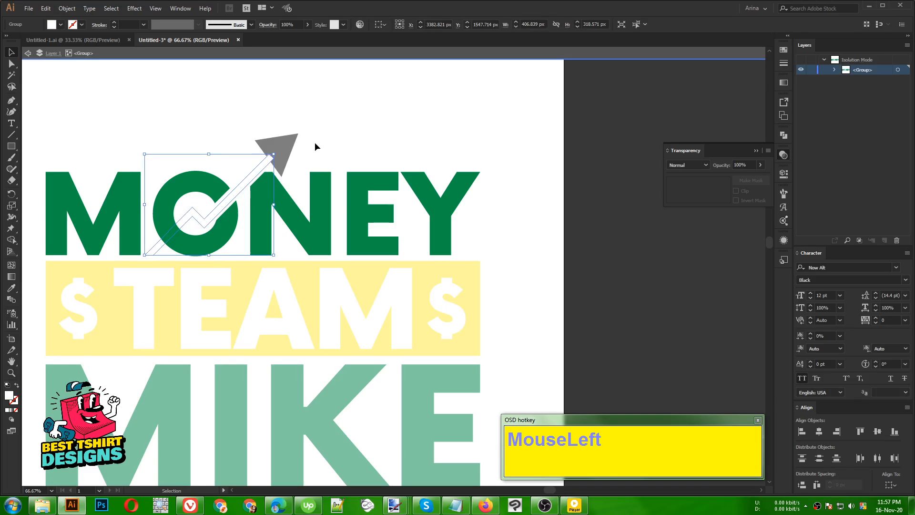
{"action": "double_click", "coordinate": [315, 146]}
Colour the arrowhead white by sampling the artboard background with the Eyedropper
{"action": "left_click", "coordinate": [289, 149]}
{"action": "key", "text": "i"}
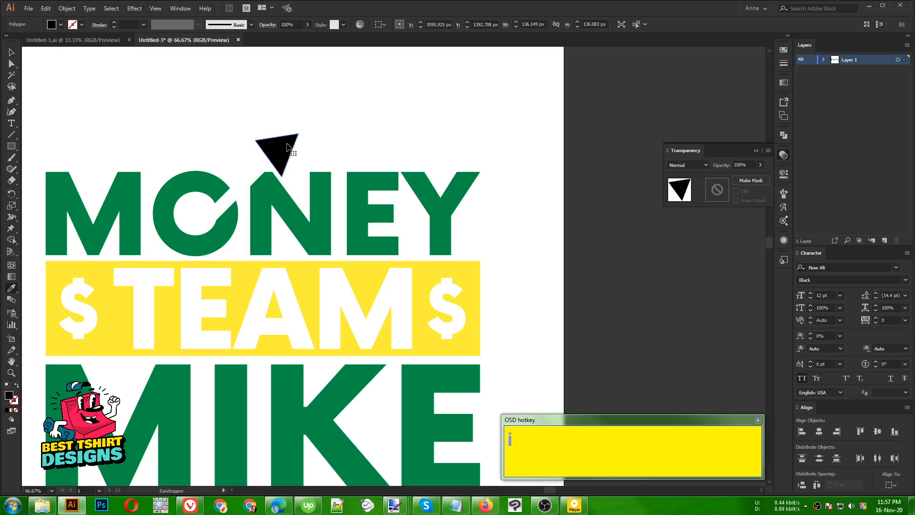
{"action": "left_click", "coordinate": [360, 137]}
{"action": "scroll", "coordinate": [335, 136], "scroll_direction": "down", "scroll_amount": 2}
{"action": "key", "text": "v"}
{"action": "left_click", "coordinate": [352, 132]}
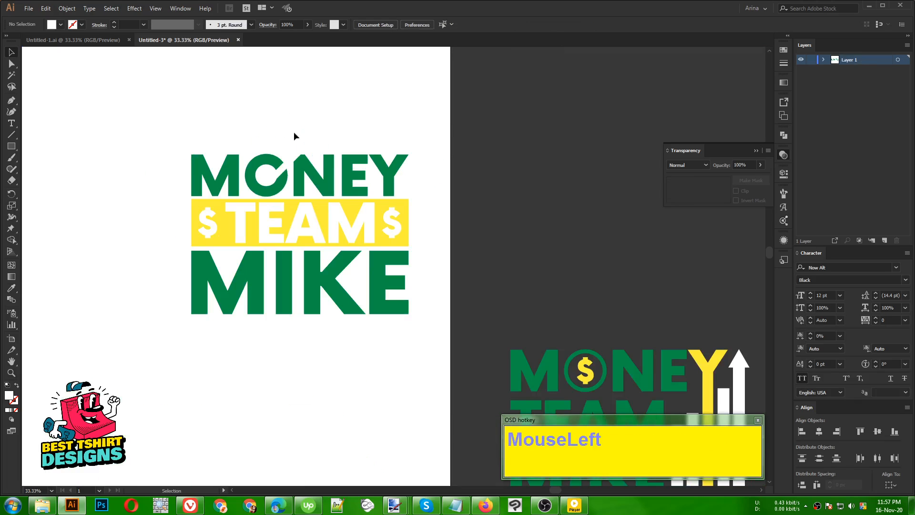
Group the whole recoloured stacked logo and move it onto the dark area directly above the first coloured version
{"action": "left_click_drag", "start_coordinate": [144, 116], "coordinate": [436, 381]}
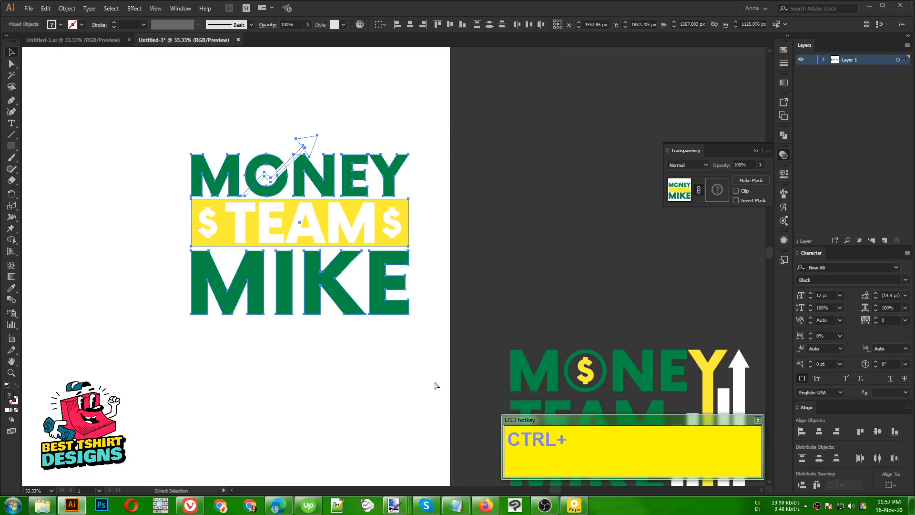
{"action": "key", "text": "ctrl+g"}
{"action": "scroll", "coordinate": [271, 302], "scroll_direction": "down", "scroll_amount": 1}
{"action": "left_click_drag", "start_coordinate": [266, 254], "coordinate": [510, 268]}
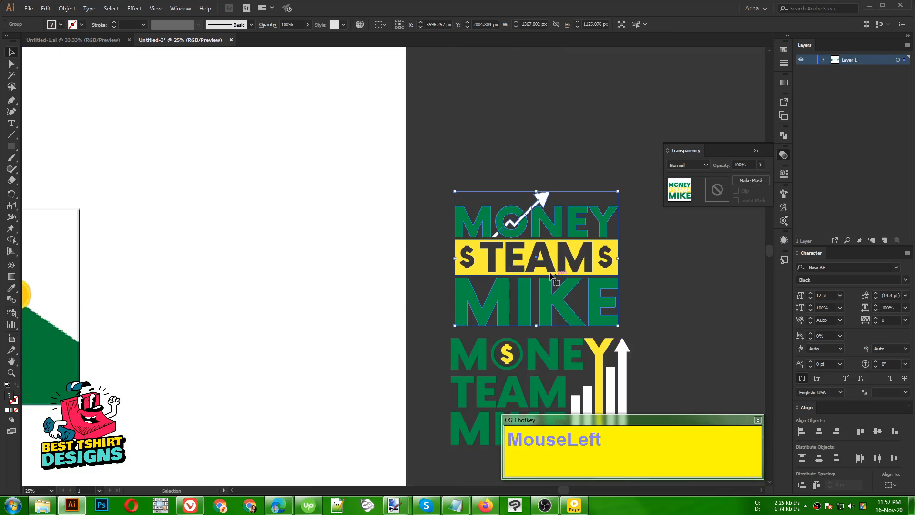
{"action": "left_click", "coordinate": [636, 292]}
{"action": "left_click_drag", "start_coordinate": [636, 292], "coordinate": [347, 220]}
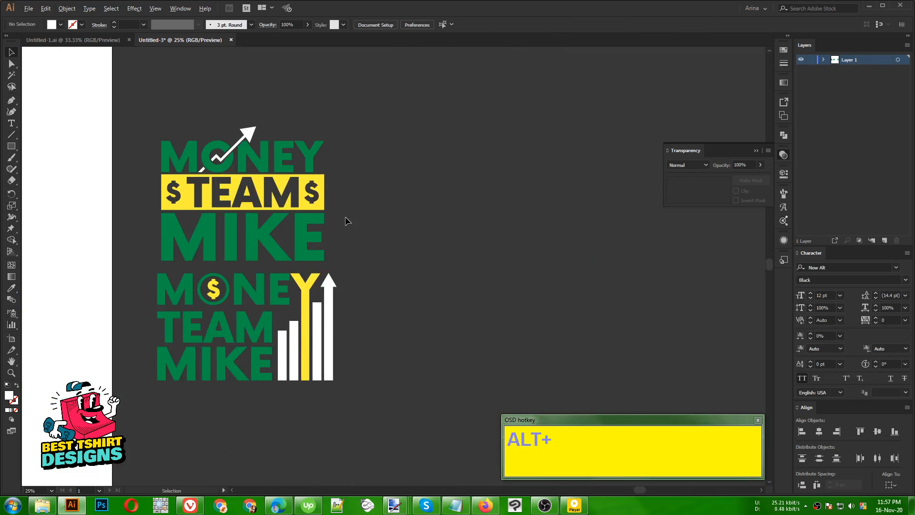
Move the whole stacked logo slightly upward to widen the gap above the version with the bar chart, and deselect it
{"action": "scroll", "coordinate": [347, 220], "scroll_direction": "up", "scroll_amount": 1}
{"action": "scroll", "coordinate": [346, 221], "scroll_direction": "up", "scroll_amount": 1}
{"action": "left_click_drag", "start_coordinate": [399, 254], "coordinate": [448, 255]}
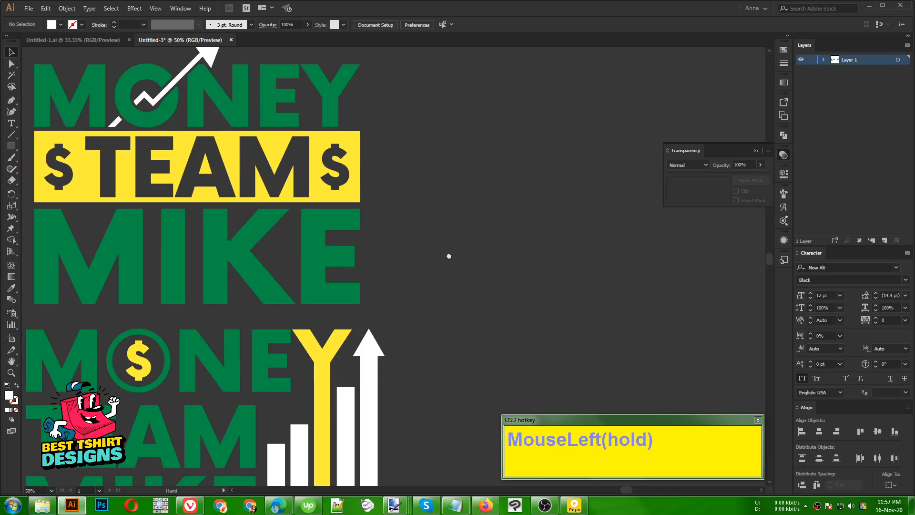
{"action": "scroll", "coordinate": [448, 255], "scroll_direction": "down", "scroll_amount": 1}
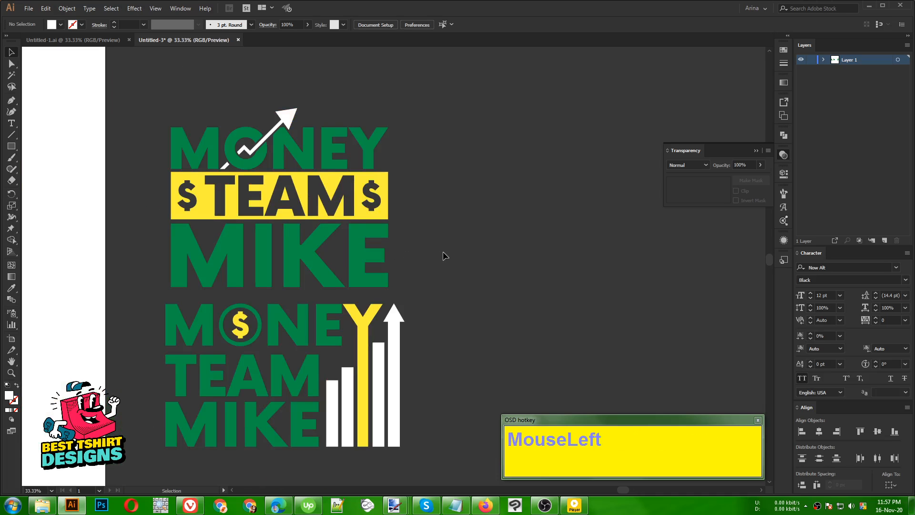
{"action": "left_click_drag", "start_coordinate": [129, 81], "coordinate": [472, 289]}
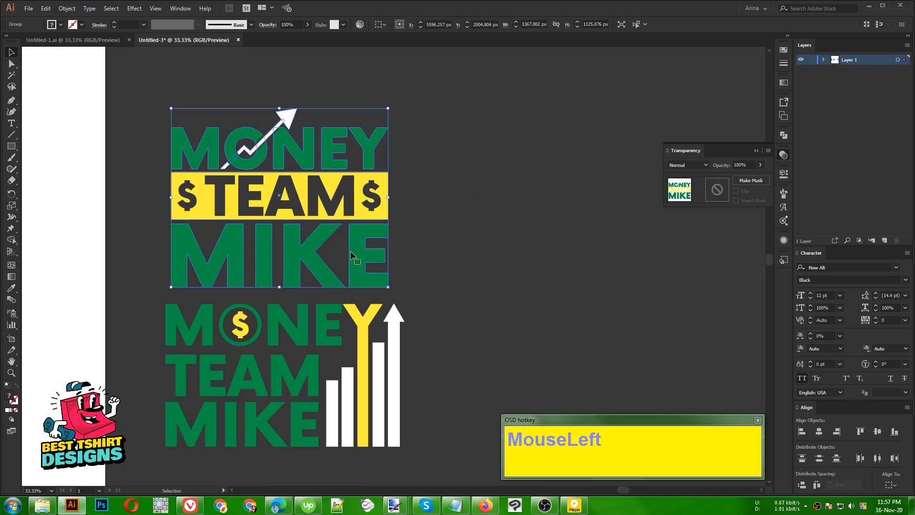
{"action": "left_click_drag", "start_coordinate": [354, 252], "coordinate": [363, 234]}
{"action": "left_click", "coordinate": [520, 278]}
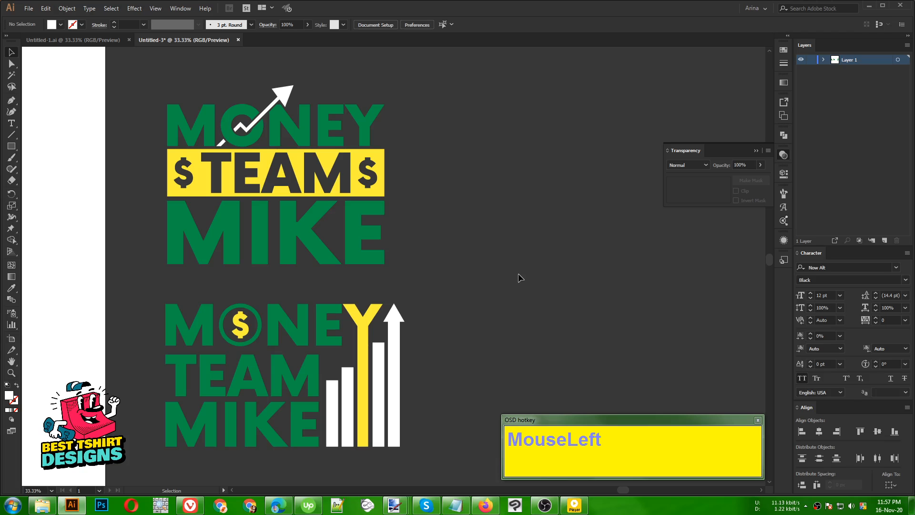
{"action": "left_click_drag", "start_coordinate": [132, 68], "coordinate": [446, 382]}
{"action": "left_click", "coordinate": [446, 382]}
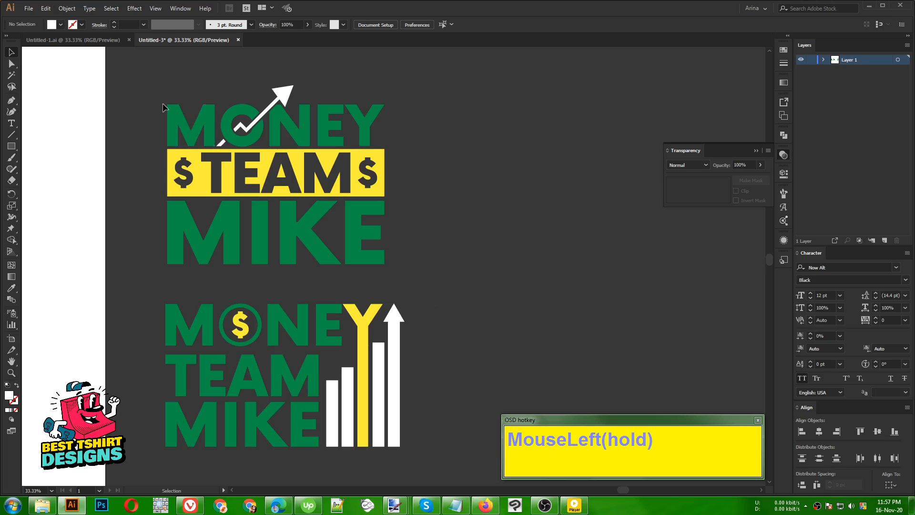
{"action": "left_click_drag", "start_coordinate": [139, 82], "coordinate": [441, 480]}
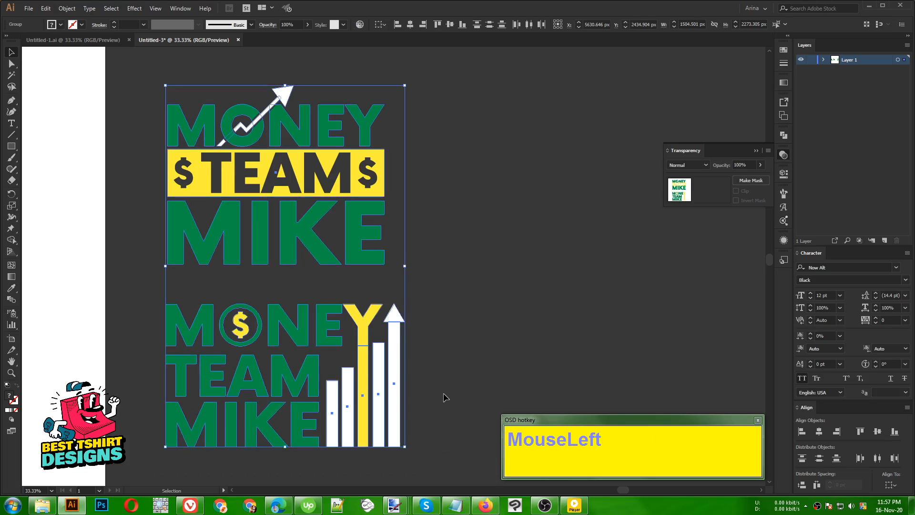
{"action": "left_click", "coordinate": [444, 397]}
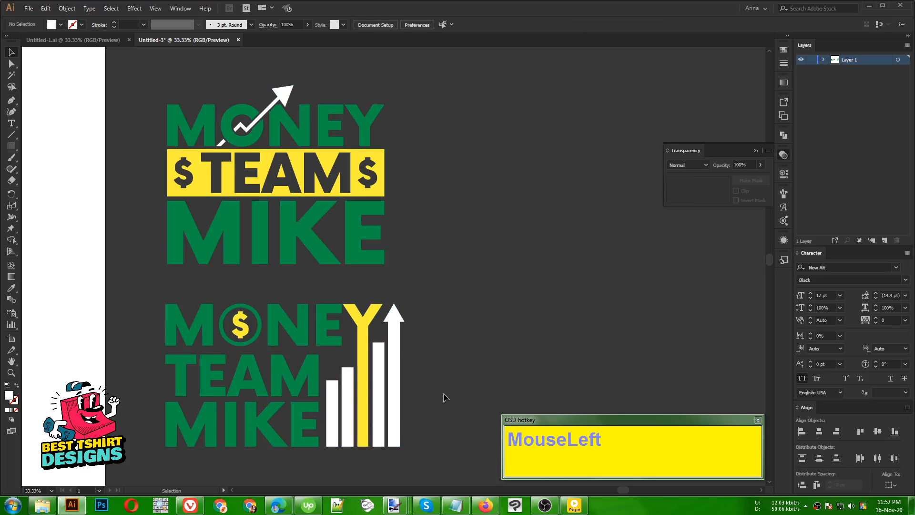